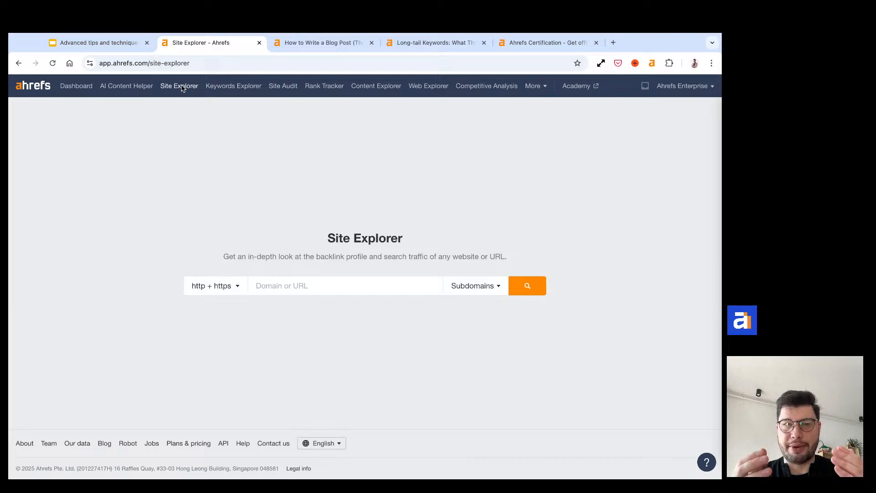
Look up ahrefs.com/blog in Site Explorer using the Path scope
type("ahre")
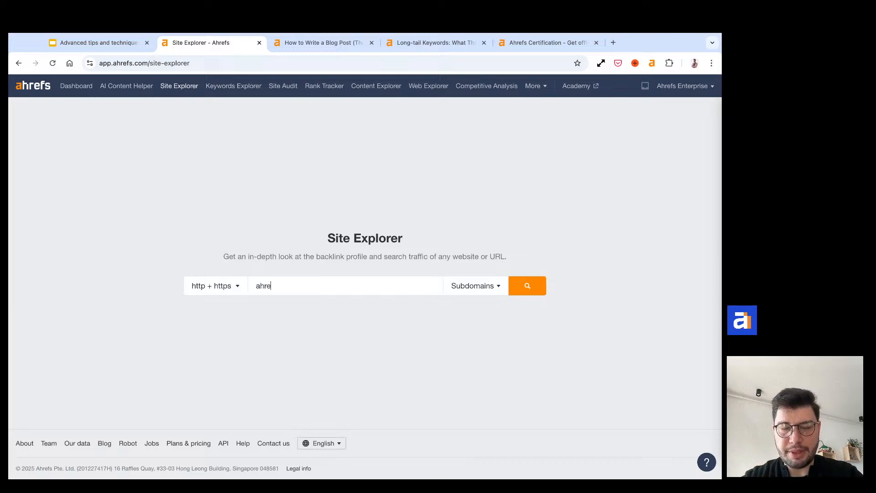
type("fs.com/")
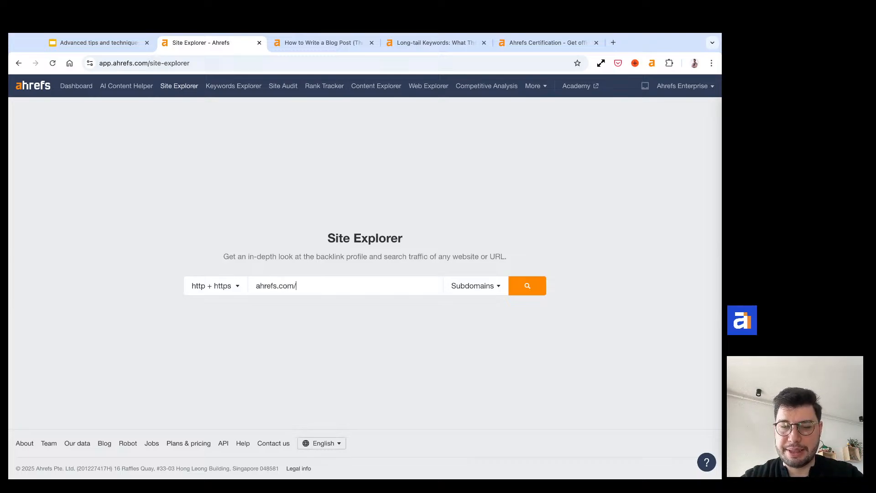
type("blog")
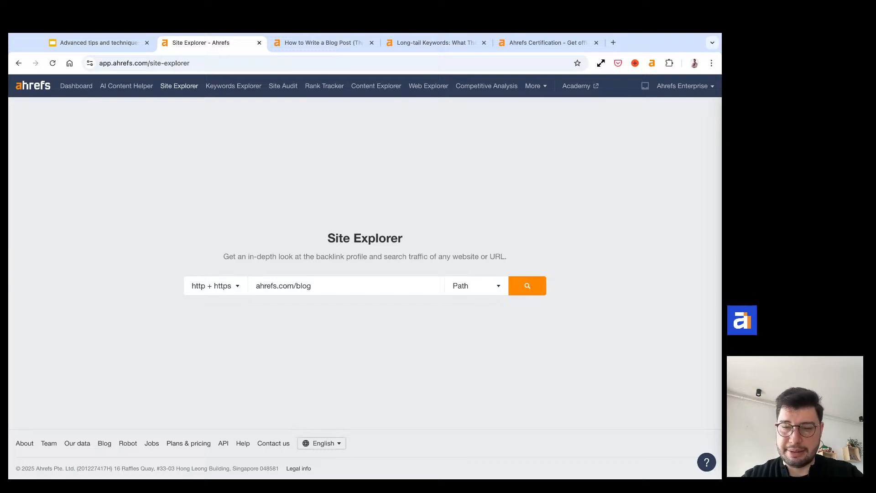
key("Return")
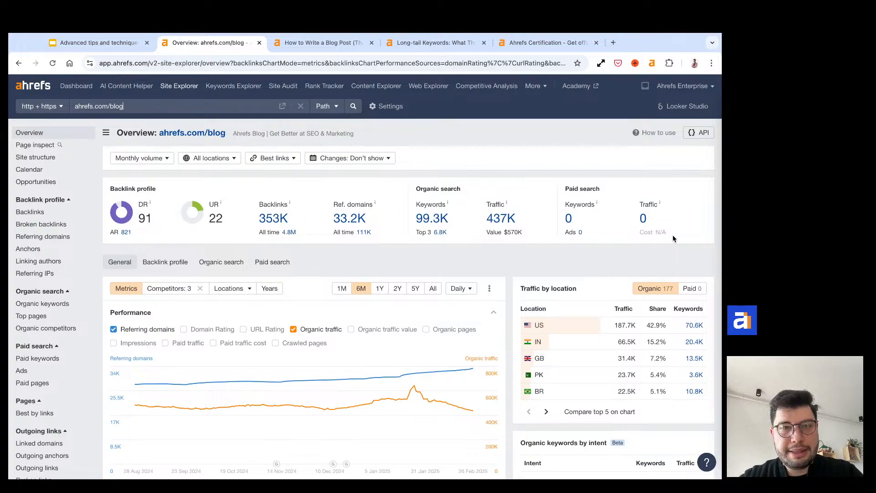
Add the Impressions metric to the Performance chart alongside referring domains and organic traffic
scroll(673, 238, "down", 2)
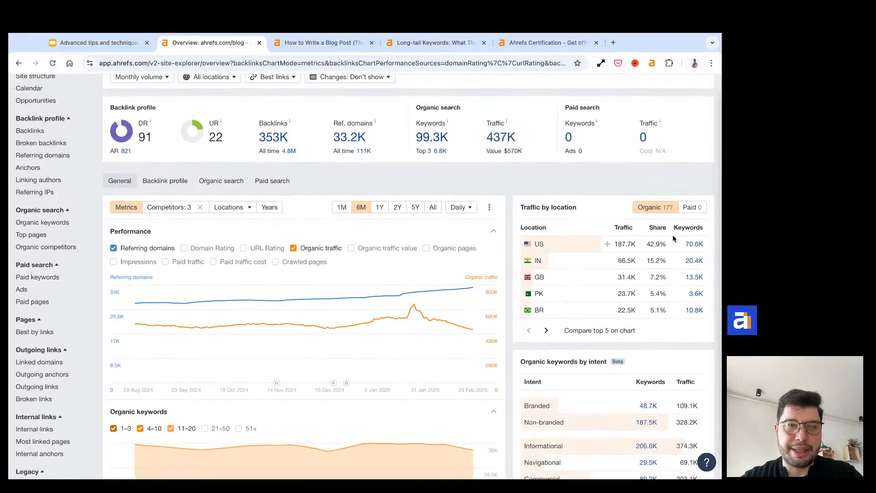
mouse_move(325, 297)
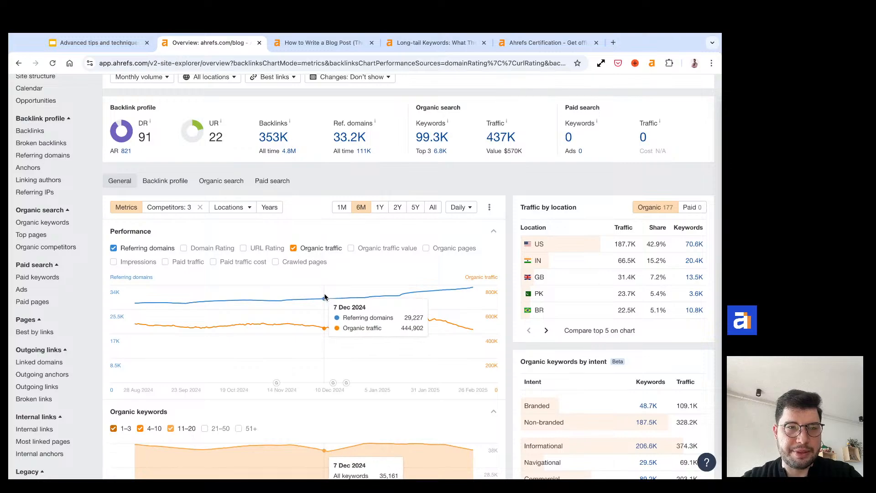
left_click_drag(165, 232, 107, 232)
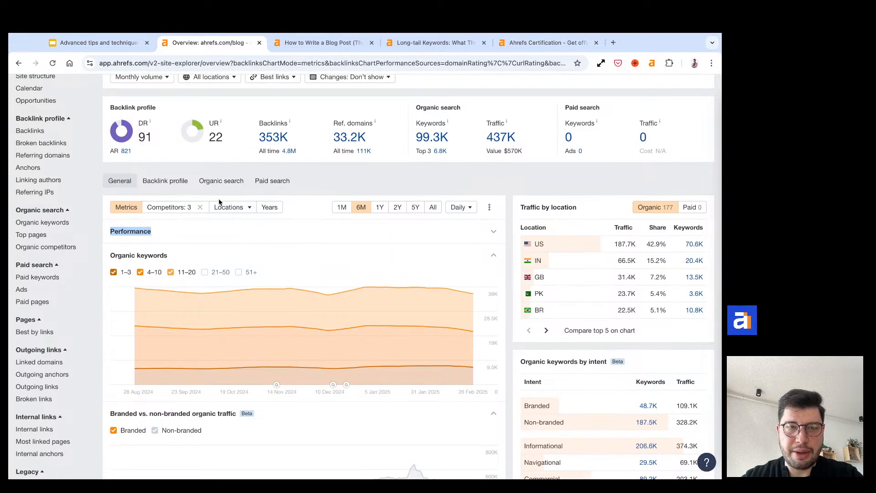
left_click(224, 229)
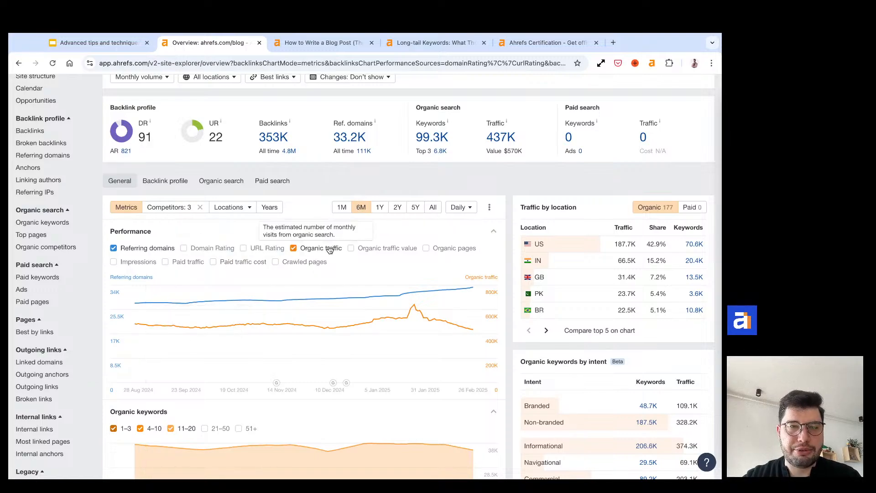
left_click(130, 267)
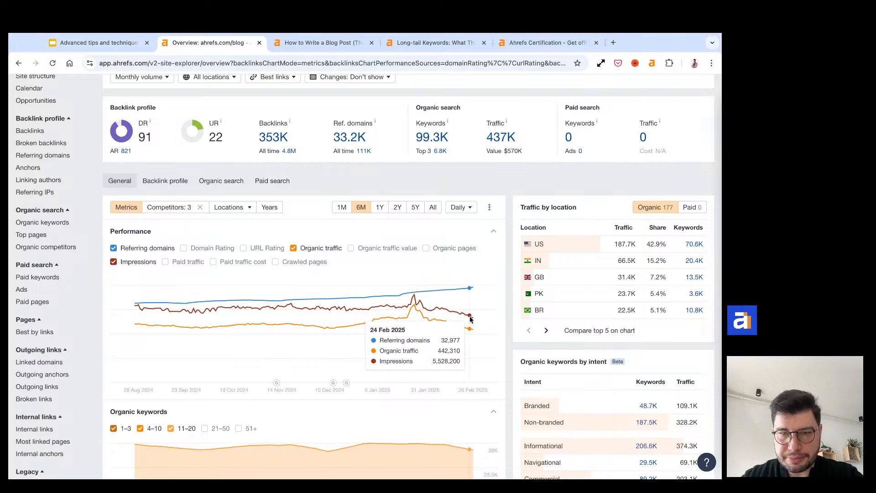
Check the Google algorithm update notes marked on the Performance chart for November and December 2024
scroll(470, 319, "up", 1)
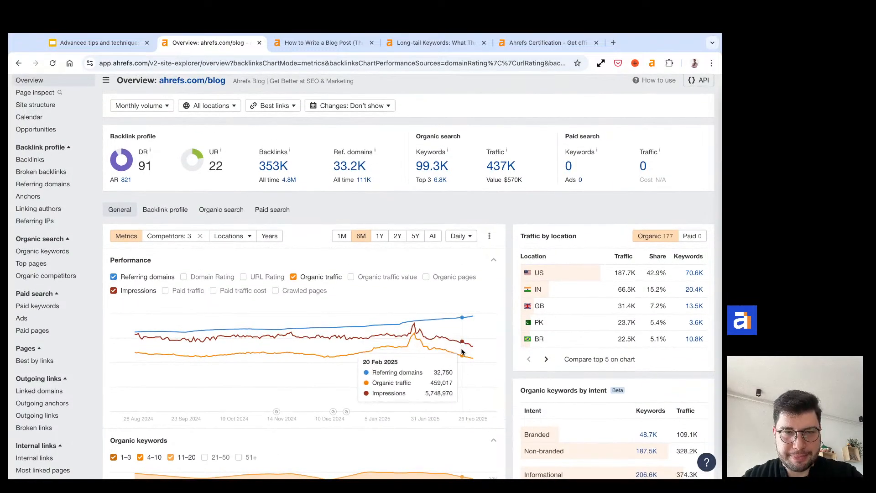
mouse_move(277, 413)
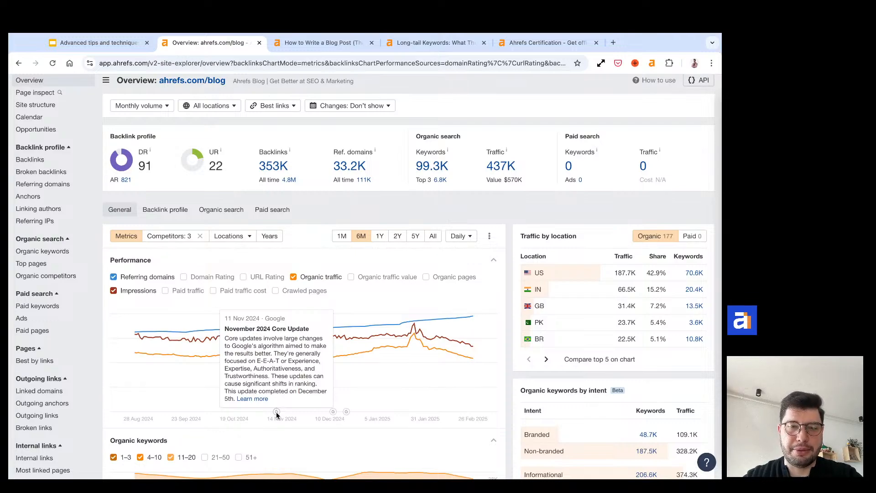
mouse_move(335, 413)
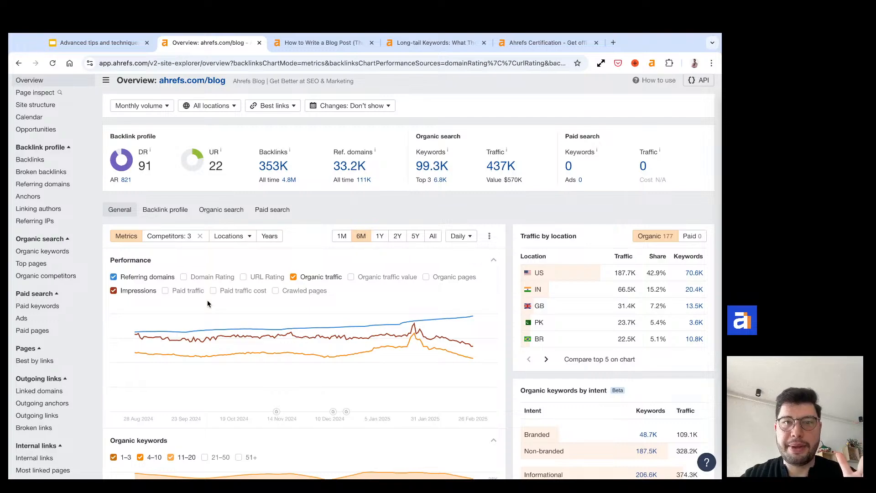
Compare the blog's performance with moz.com/blog, seranking.com/blog and mangools.com/blog by Share of Voice
left_click(175, 241)
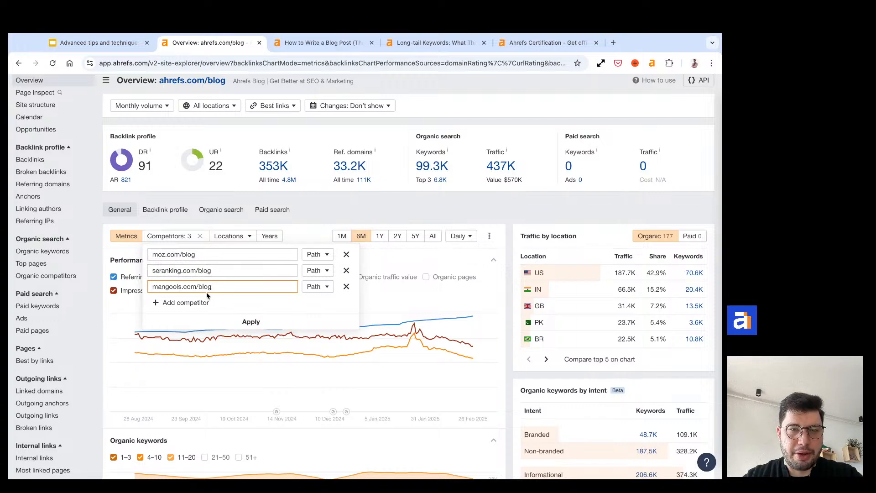
left_click(251, 322)
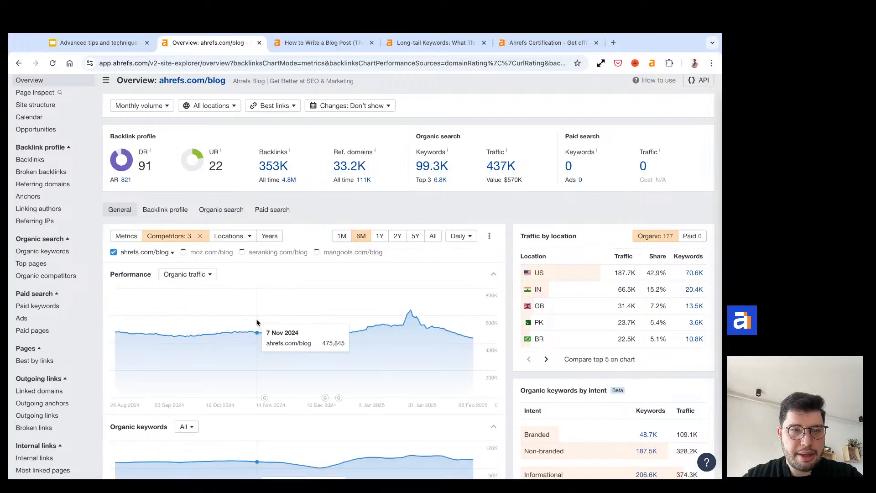
left_click(204, 276)
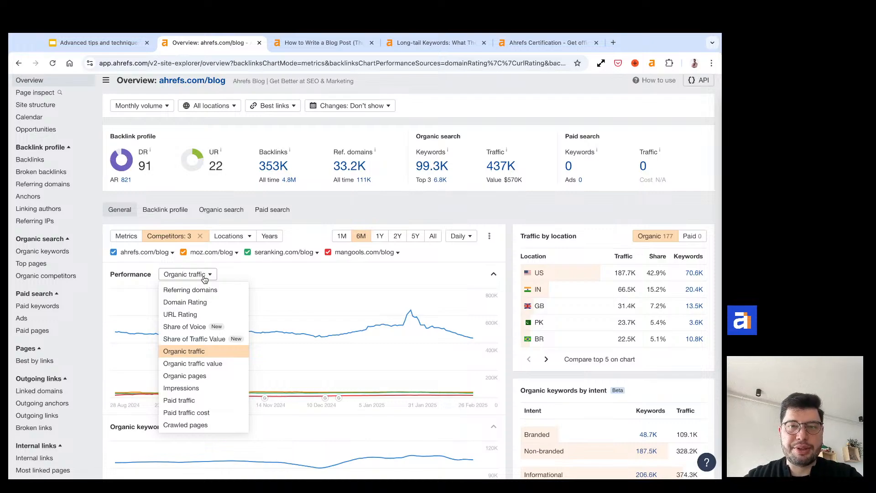
left_click(197, 327)
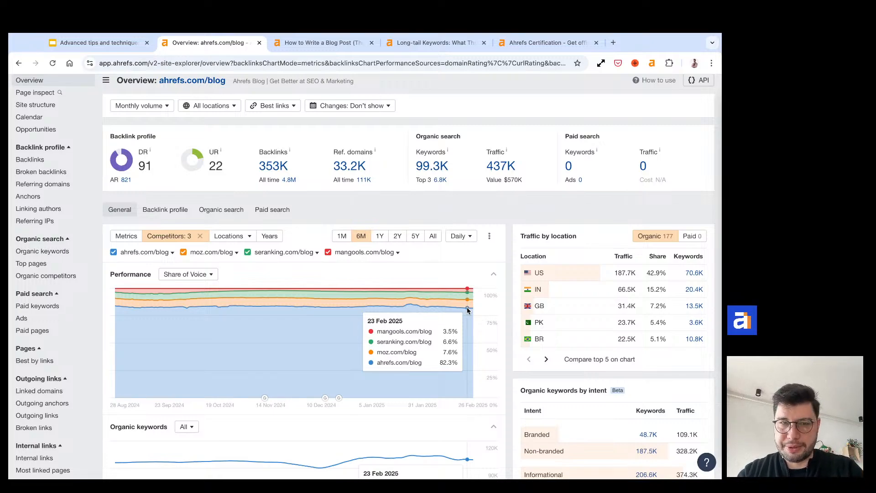
Switch the competitor comparison to Share of Traffic Value, and return to the blog's own metrics after viewing it
left_click(195, 273)
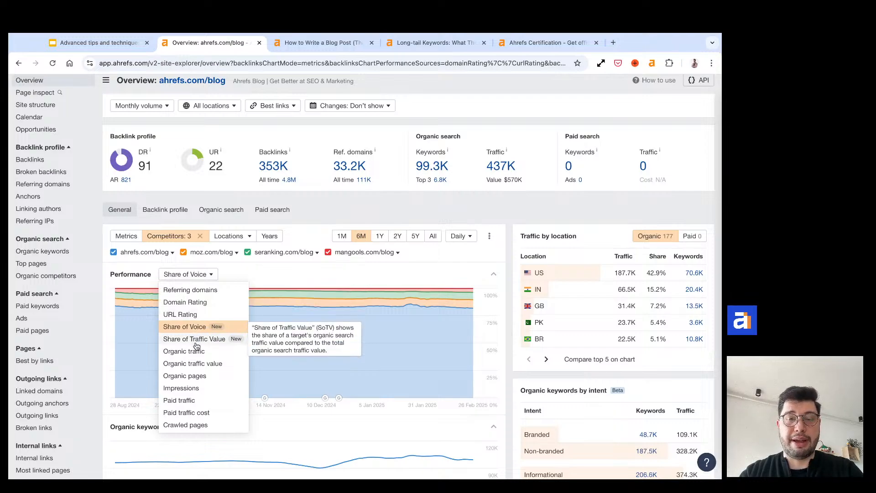
left_click(196, 344)
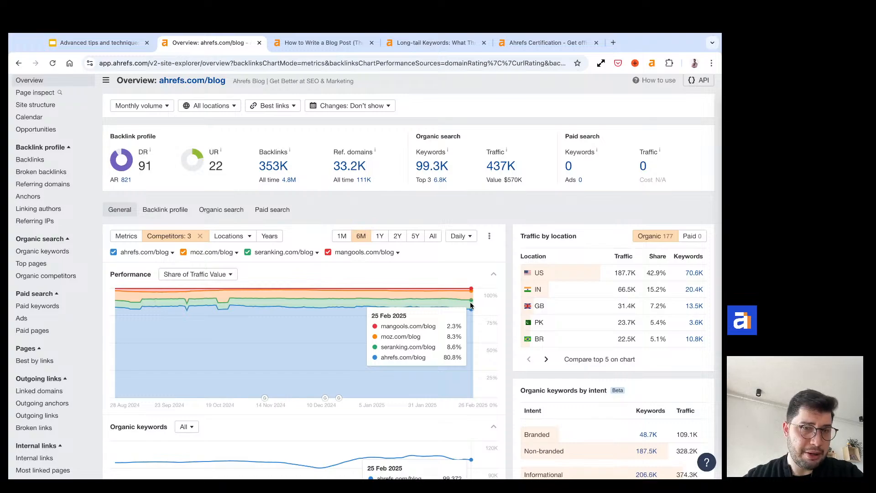
left_click(126, 236)
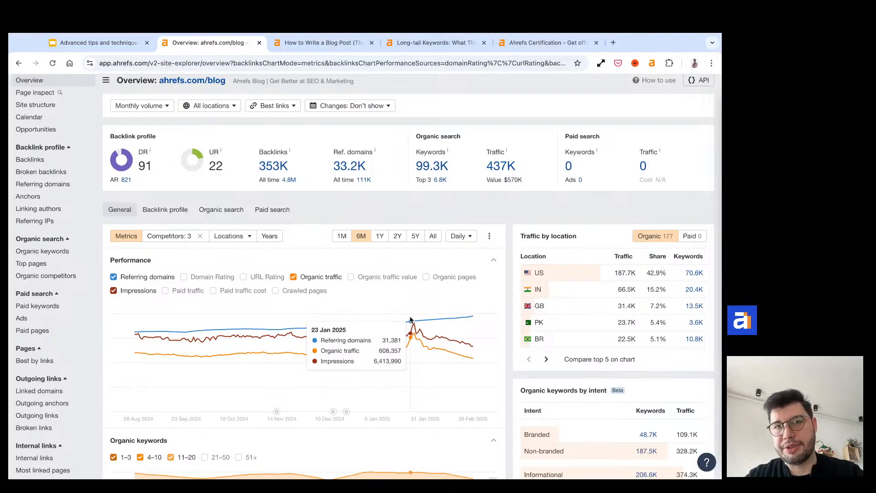
Reapply the three-competitor comparison to review which performance metrics it offers, and go back to the single-site metrics
left_click(165, 241)
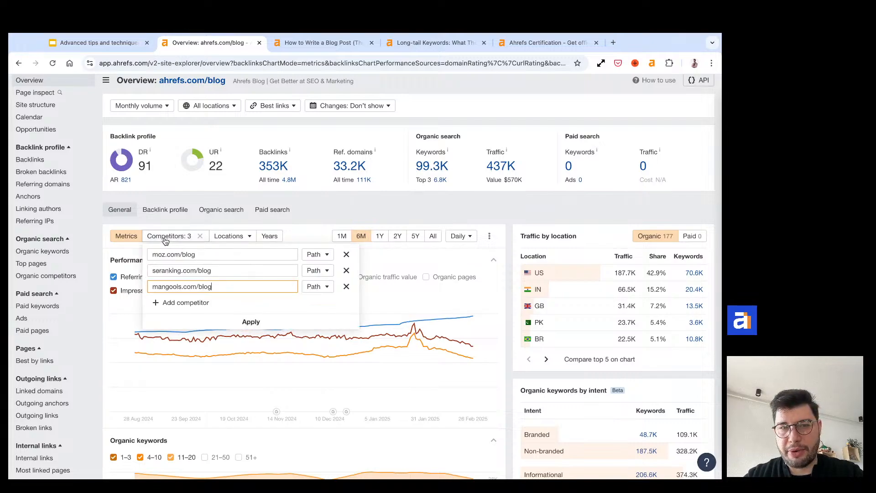
left_click(251, 322)
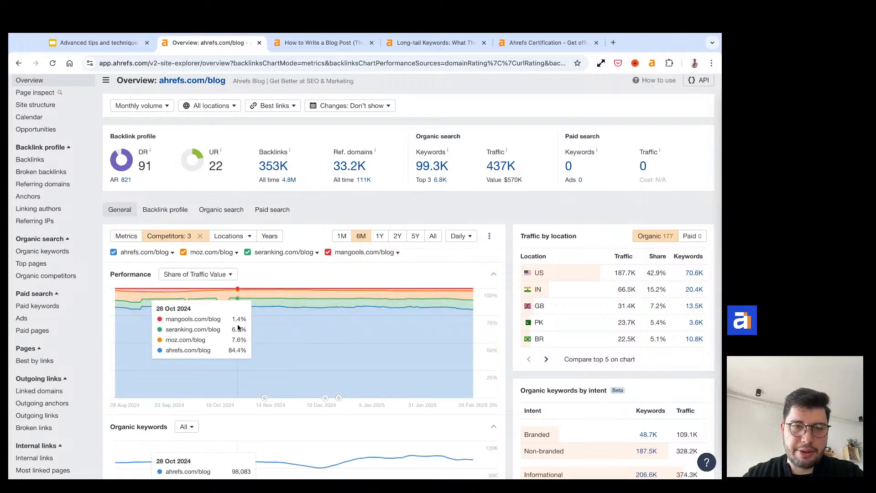
left_click(198, 275)
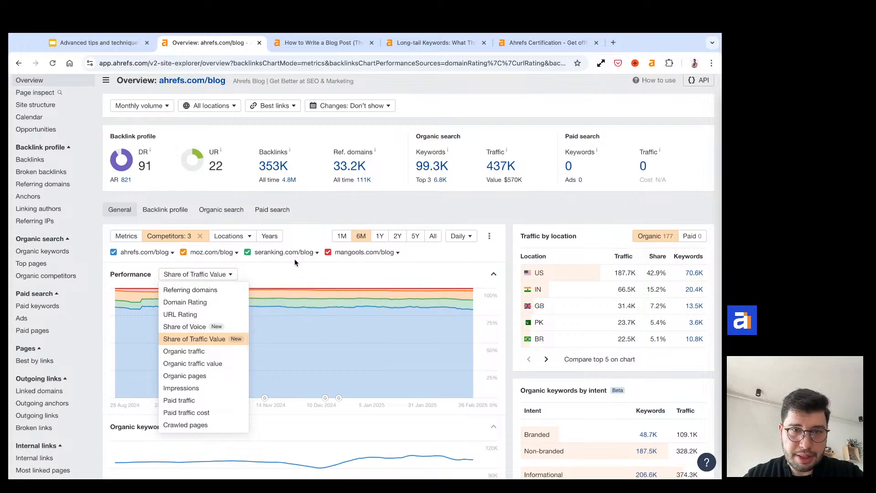
left_click(332, 213)
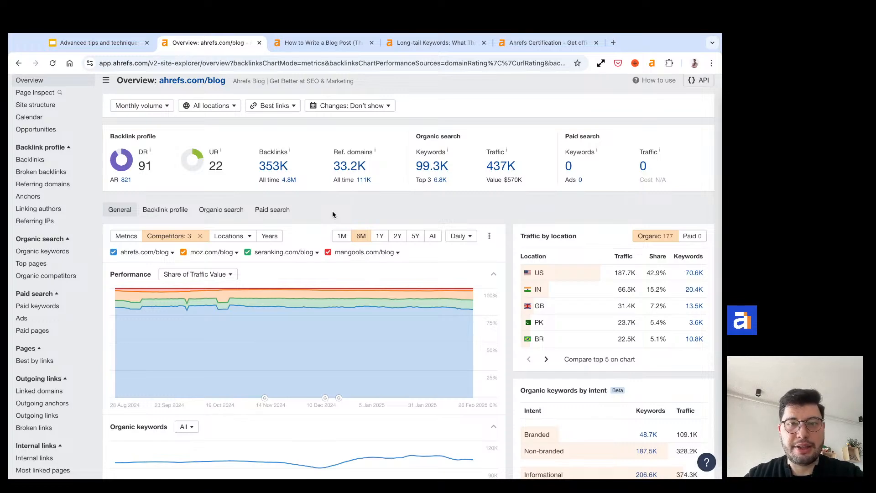
left_click(122, 241)
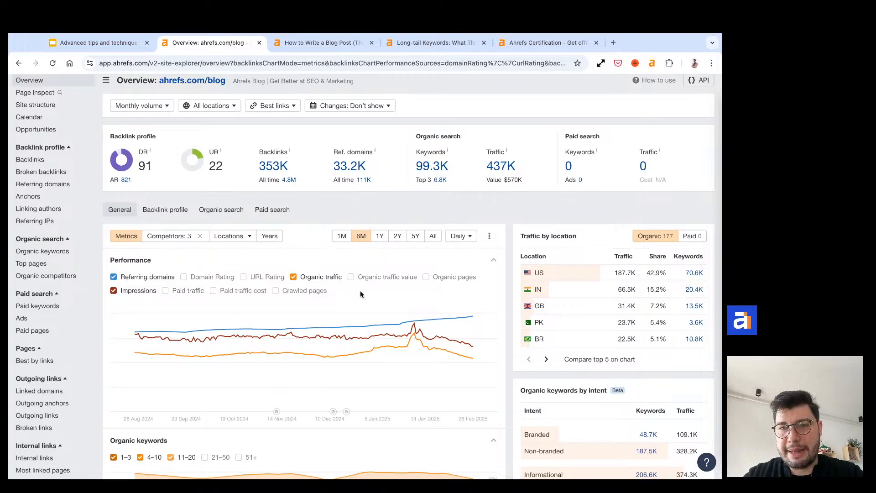
Review the chart's annotation options, and extend its range to one year to inspect the green content-change marker in March 2024
left_click(489, 237)
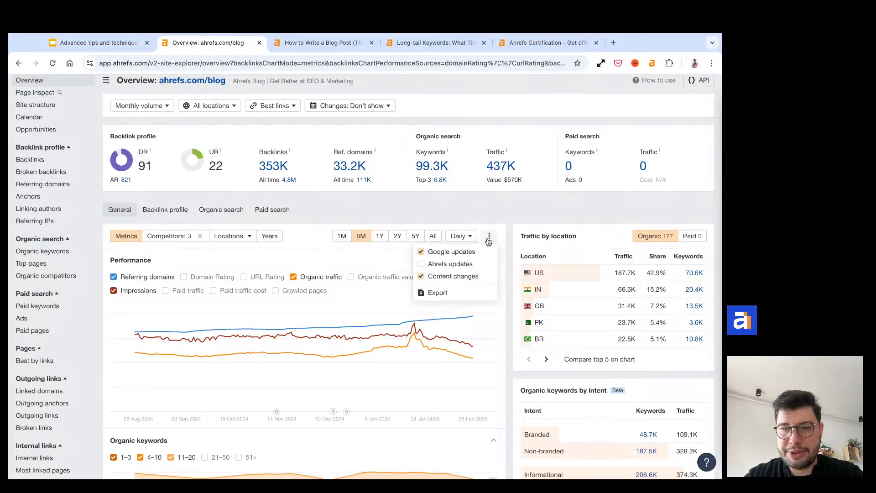
mouse_move(456, 277)
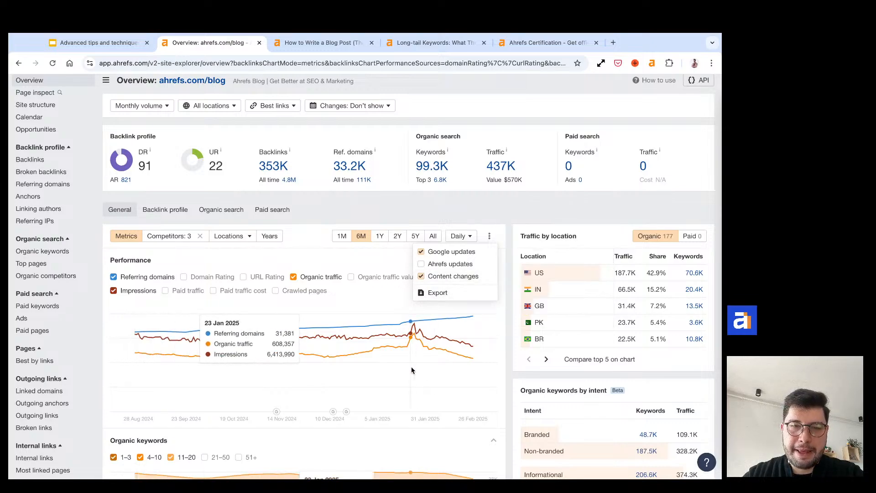
left_click(381, 247)
left_click(381, 241)
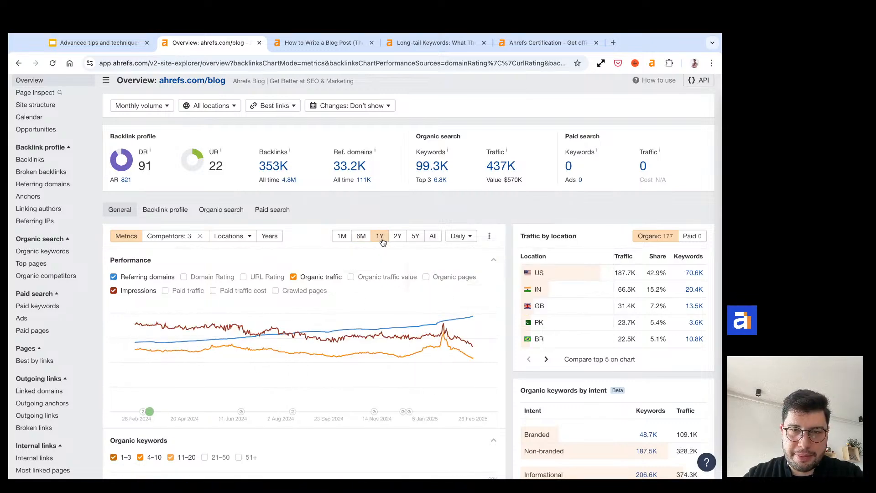
mouse_move(151, 413)
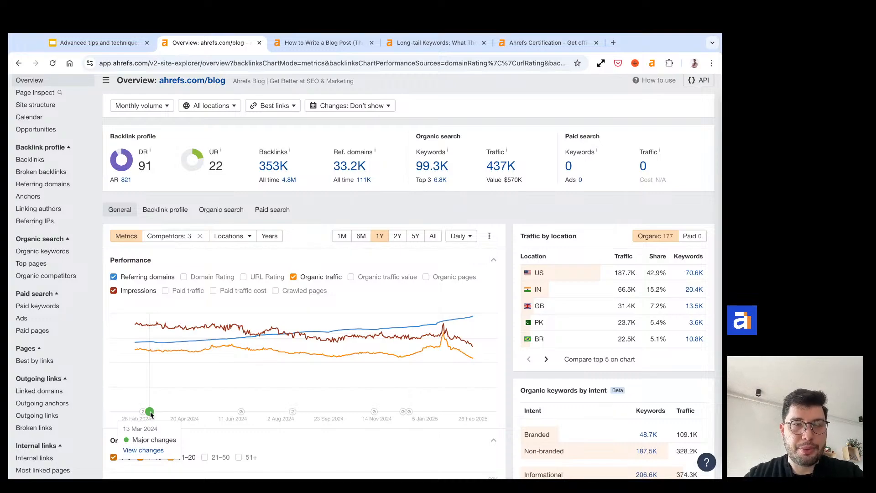
Open the Top pages report for ahrefs.com/blog and reload its performance chart and page list
left_click(59, 267)
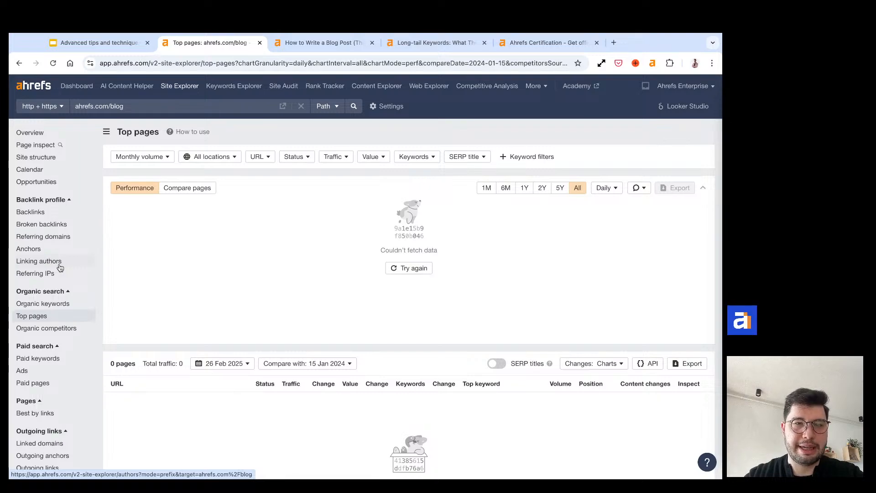
left_click(424, 269)
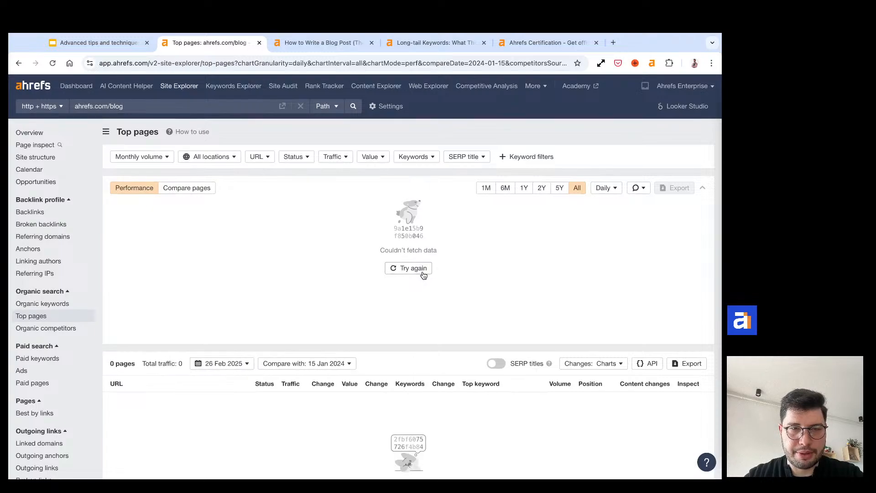
left_click(156, 110)
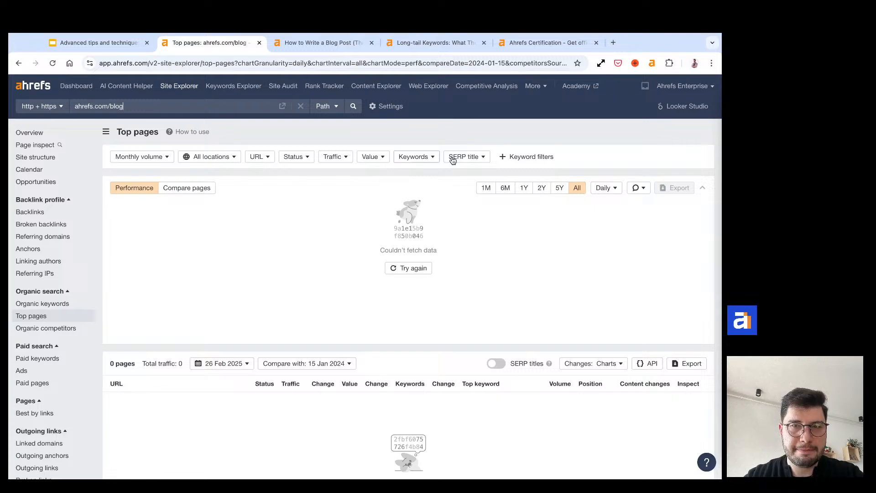
left_click(416, 270)
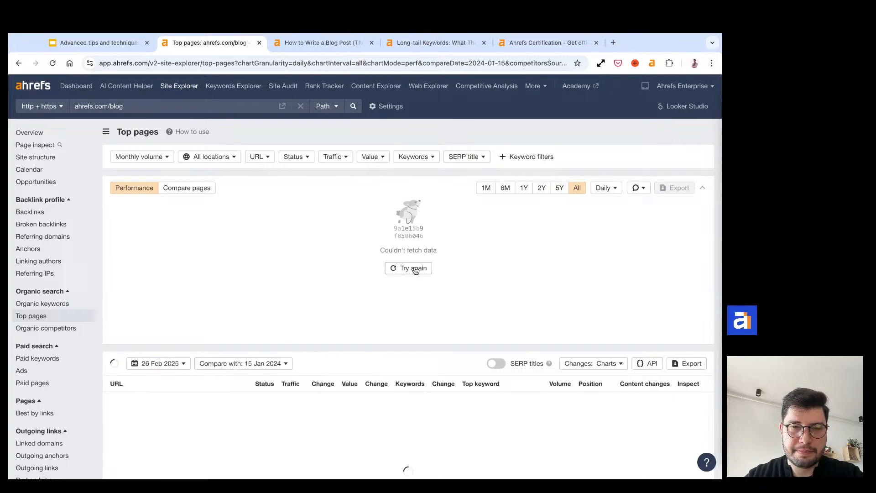
scroll(415, 269, "down", 3)
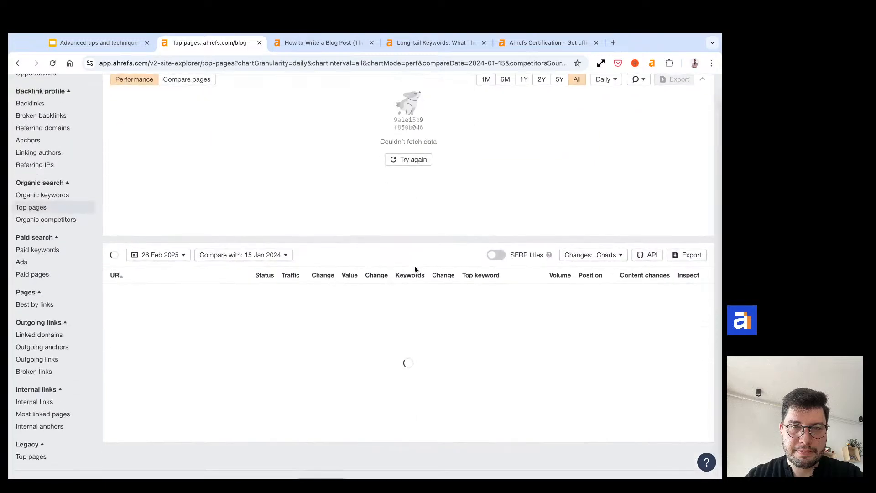
left_click(415, 162)
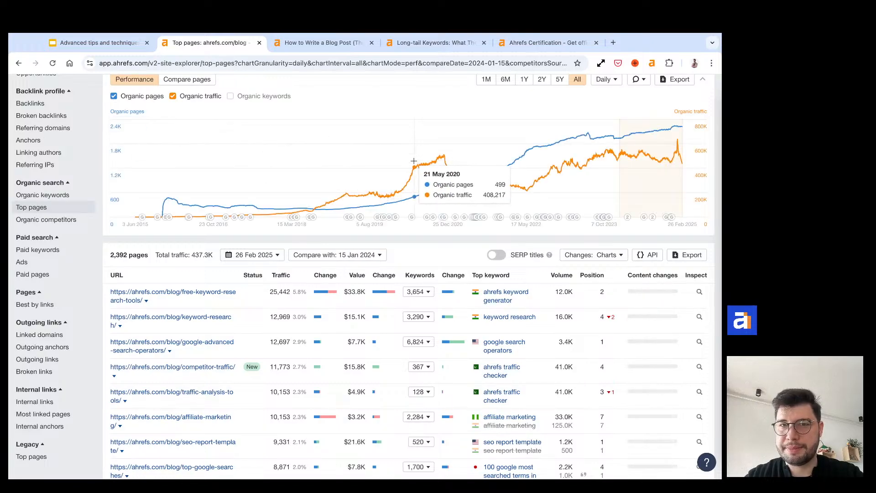
scroll(261, 263, "up", 3)
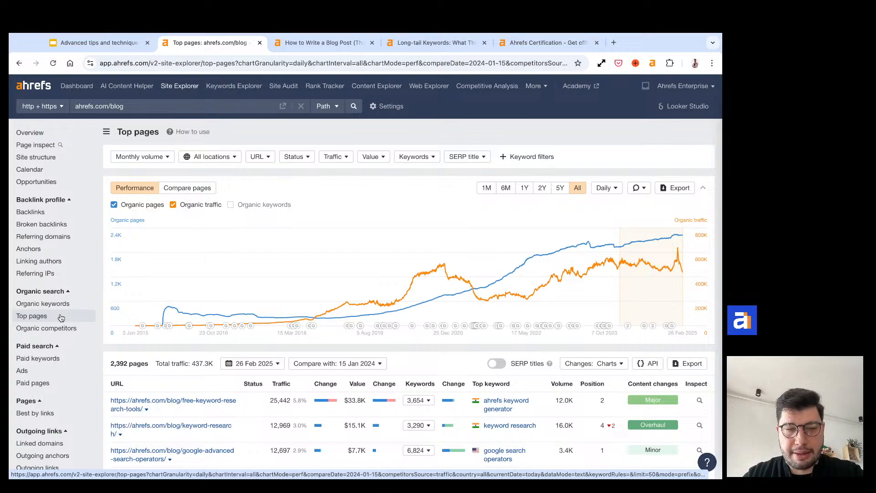
Compare the blog's top pages with the previous 3 months, sort them by traffic change, and inspect the first page's change figures
scroll(164, 297, "down", 2)
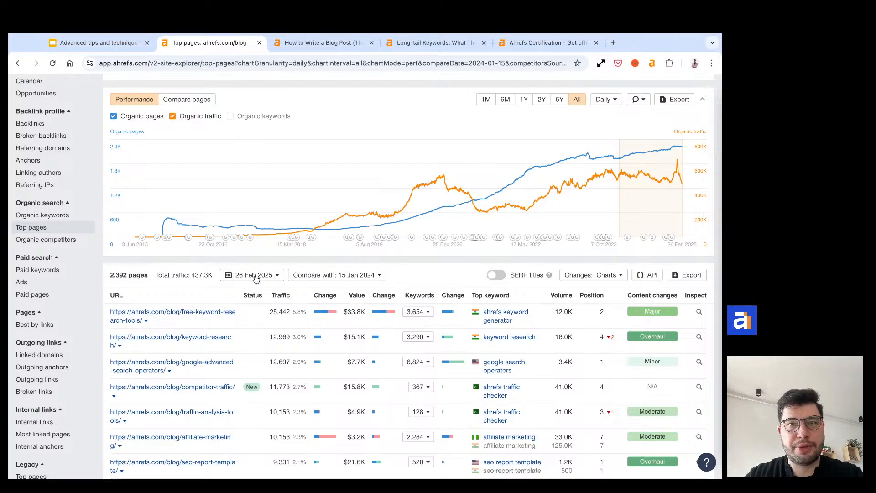
left_click(375, 275)
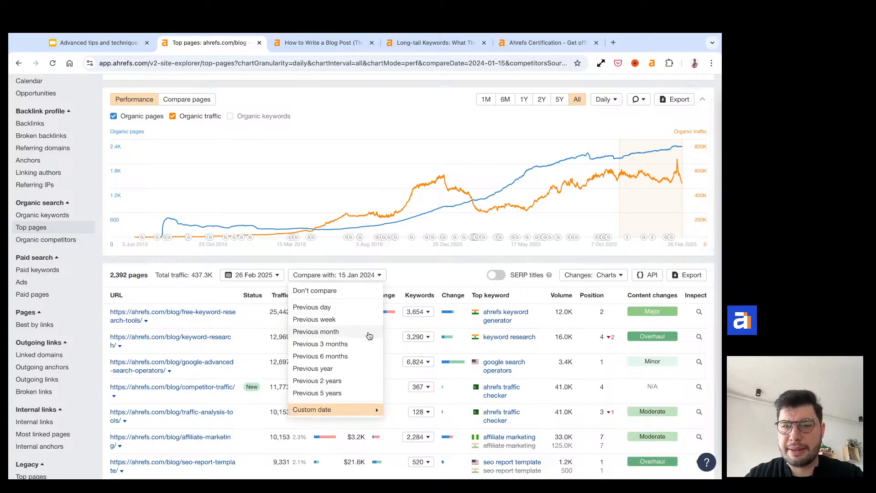
left_click(345, 344)
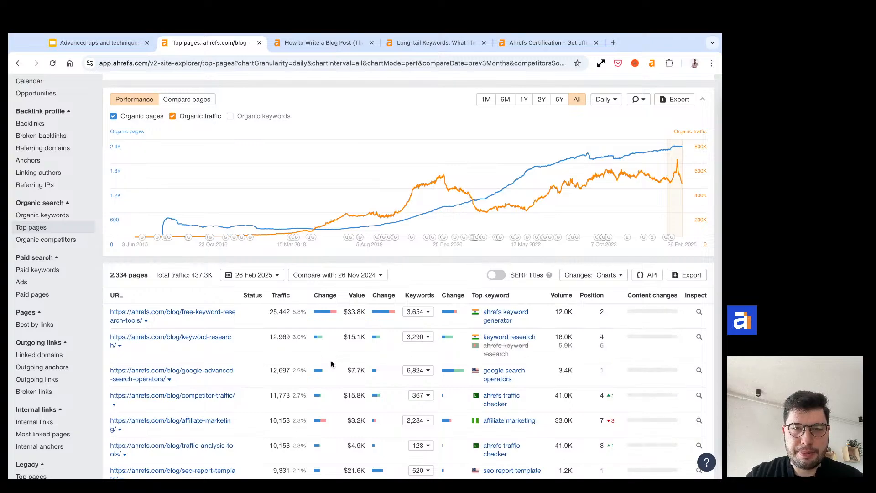
mouse_move(333, 302)
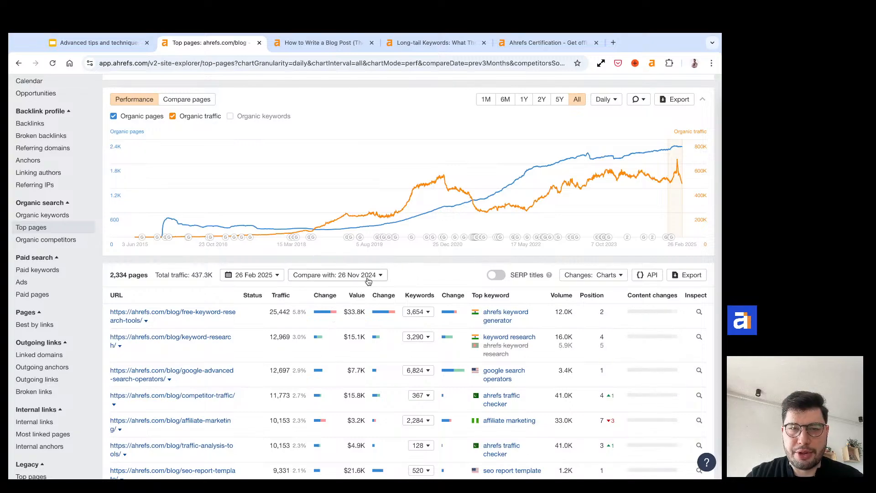
left_click(328, 295)
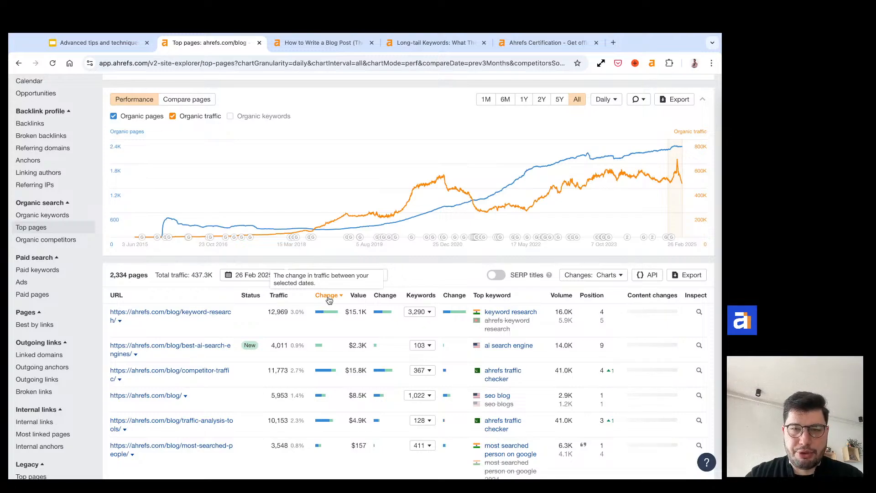
mouse_move(330, 315)
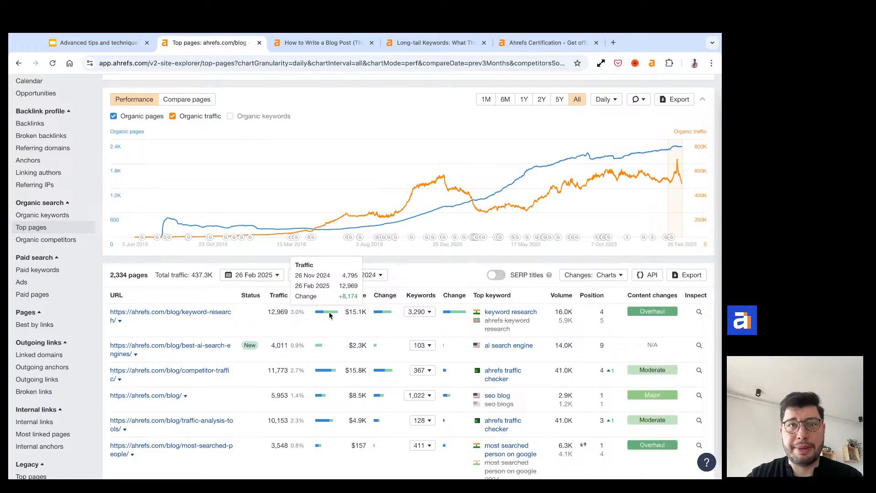
Open the Site Explorer overview of the ahrefs.com/blog/keyword-research/ page from the list and show only organic traffic in its performance chart
scroll(331, 314, "down", 1)
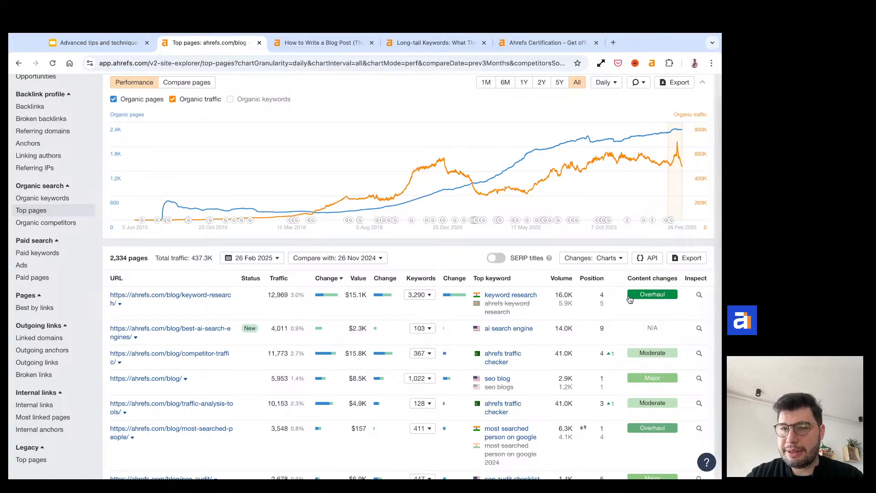
scroll(649, 321, "down", 1)
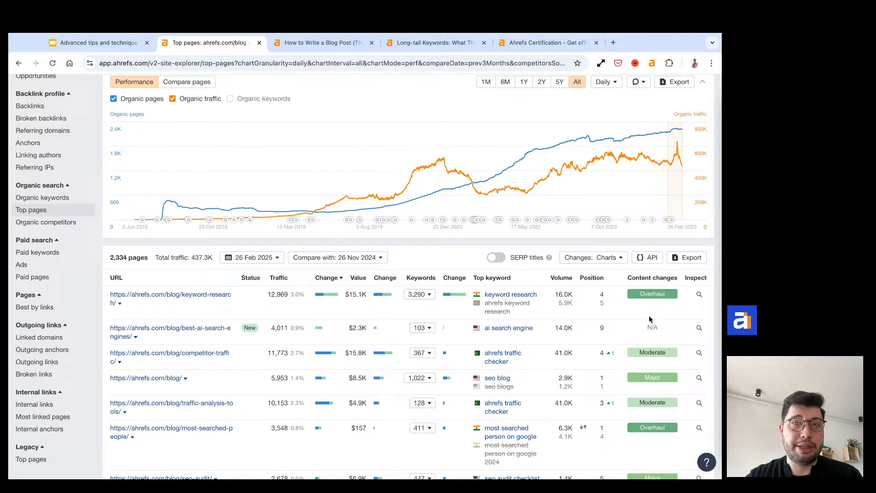
scroll(649, 320, "down", 1)
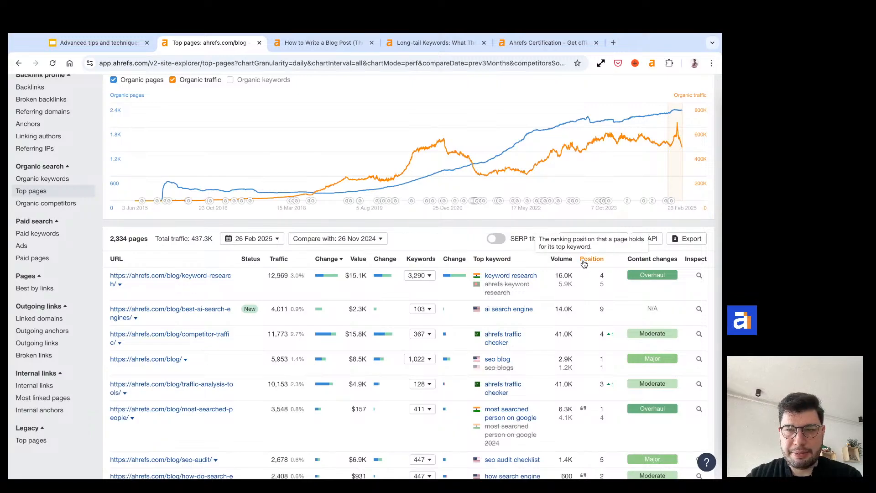
mouse_move(331, 280)
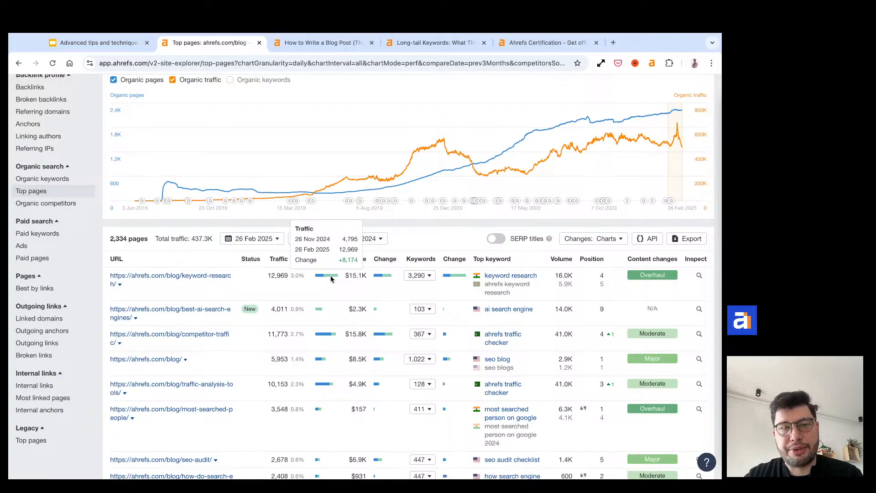
left_click(120, 286)
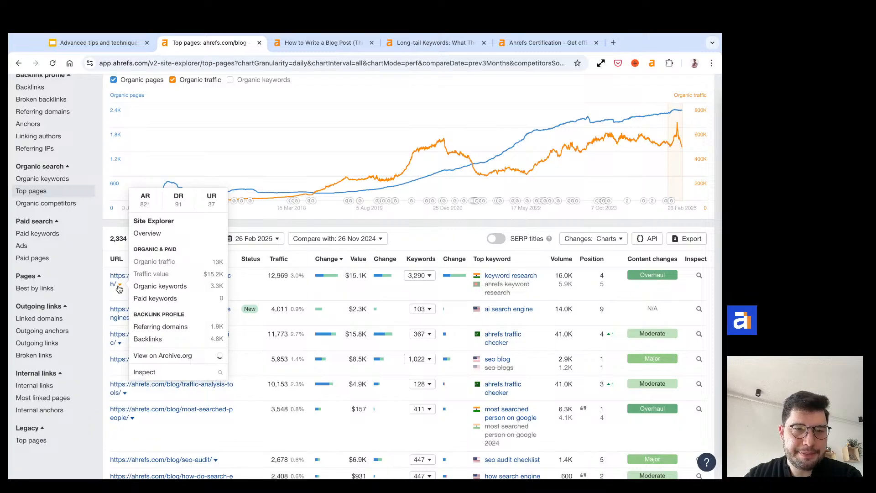
left_click(159, 233)
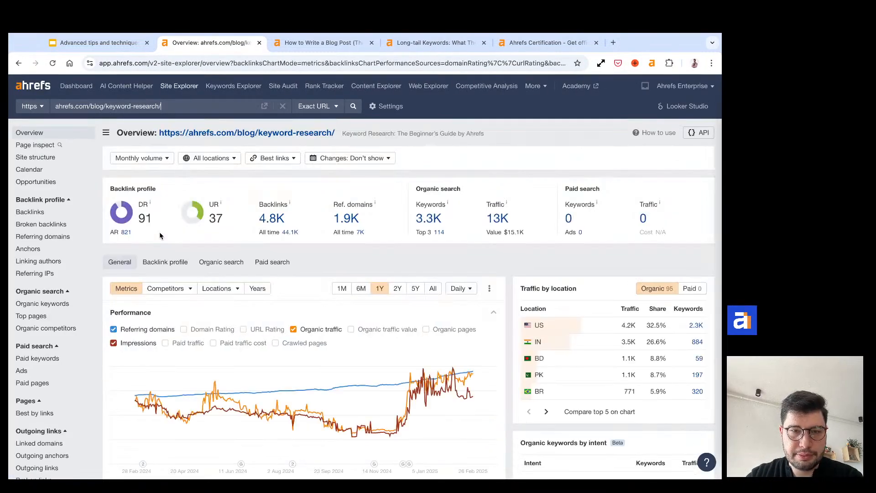
left_click(131, 329)
left_click(124, 343)
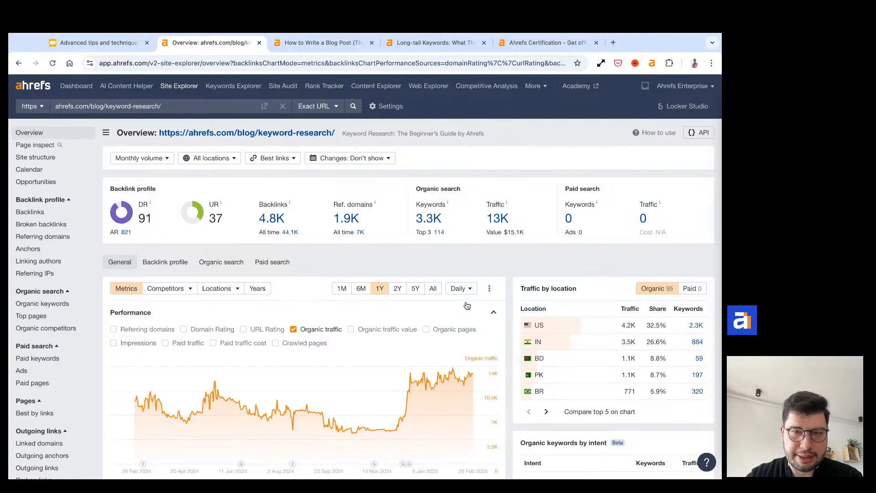
Review the annotation options of the keyword-research page's performance chart and close them
left_click(490, 289)
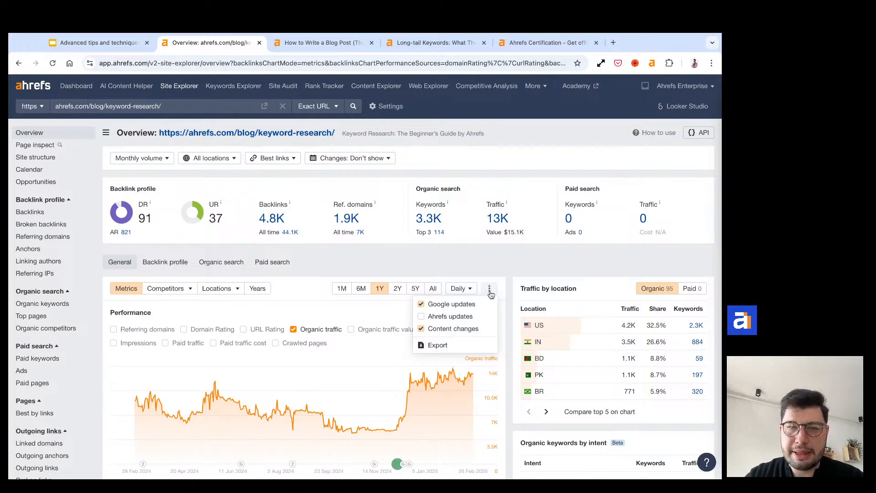
scroll(489, 294, "down", 1)
mouse_move(393, 425)
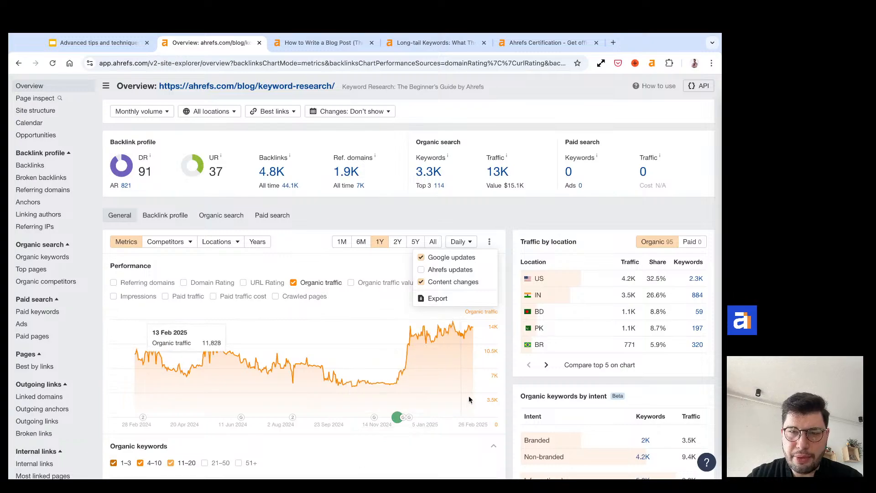
left_click(513, 388)
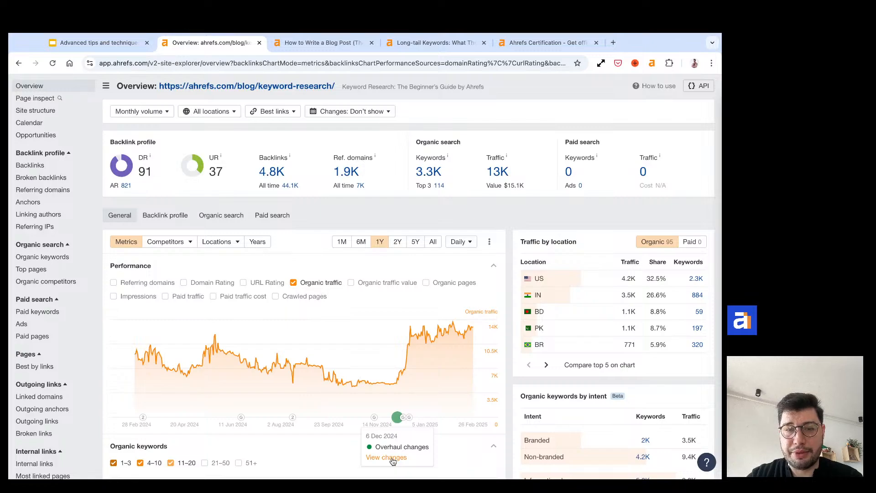
View the 6 Dec 2024 overhaul changes, read the text comparison with the 3 Dec 2024 version, and close it
left_click(393, 458)
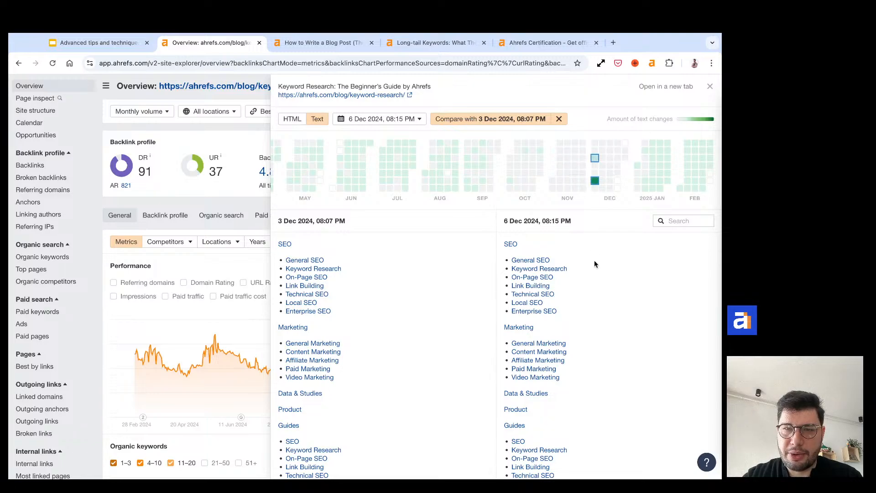
scroll(595, 263, "down", 10)
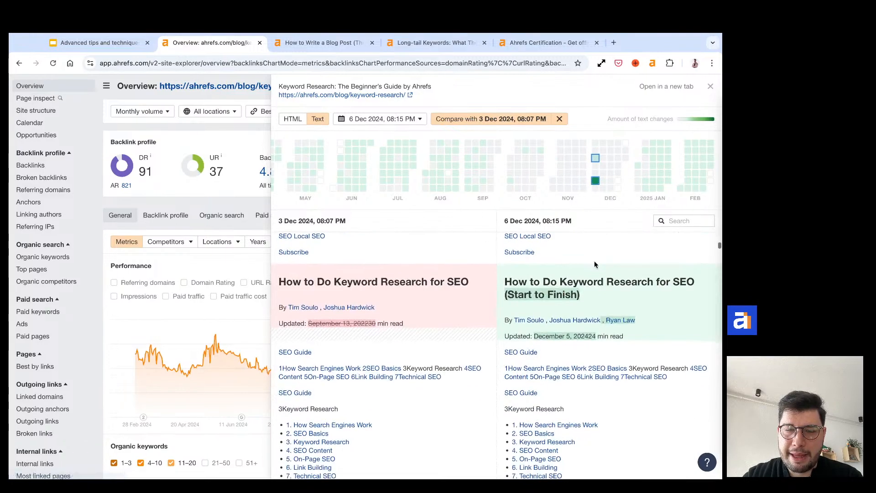
scroll(593, 264, "down", 5)
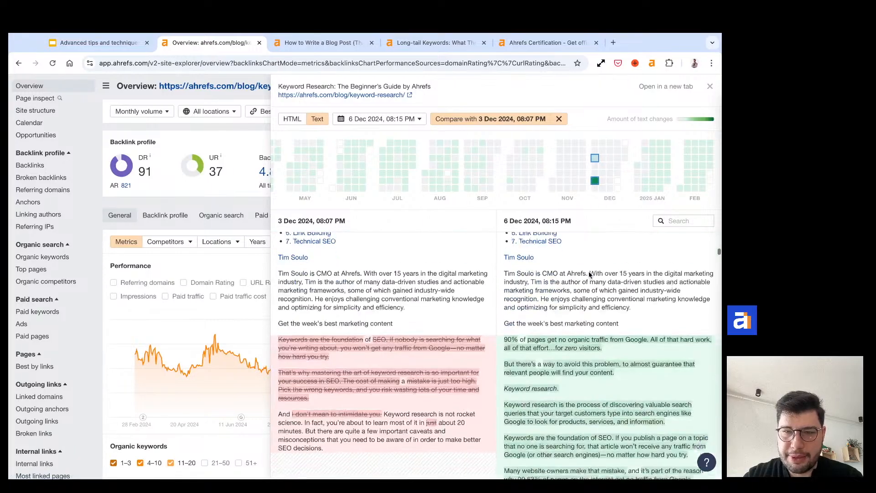
scroll(590, 275, "down", 1)
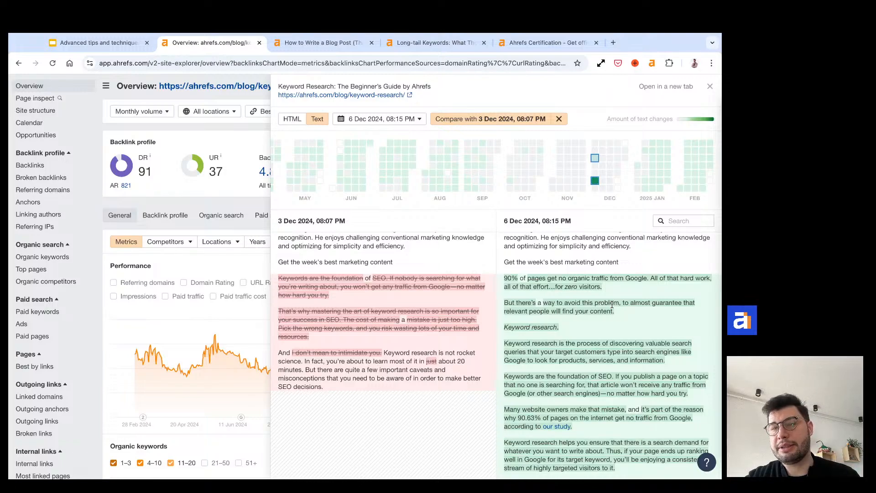
left_click(711, 88)
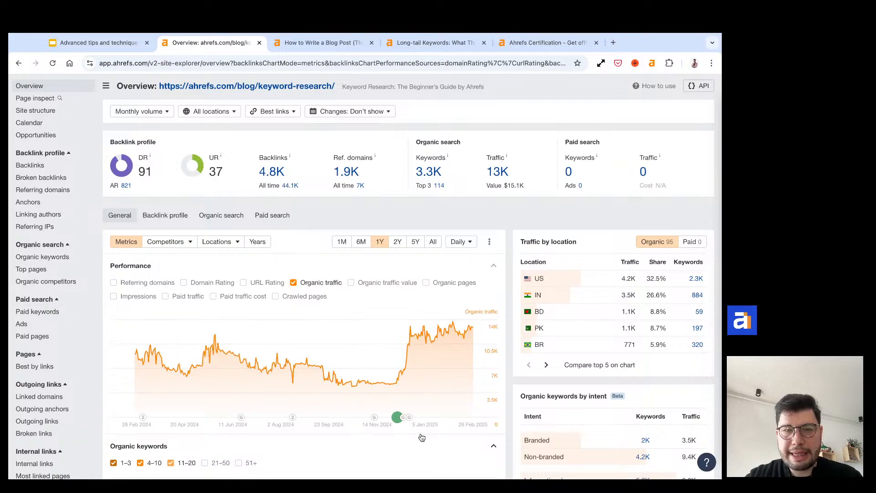
Extend the organic traffic chart to two years and then five years, and inspect the earlier green content-change marker
left_click(396, 249)
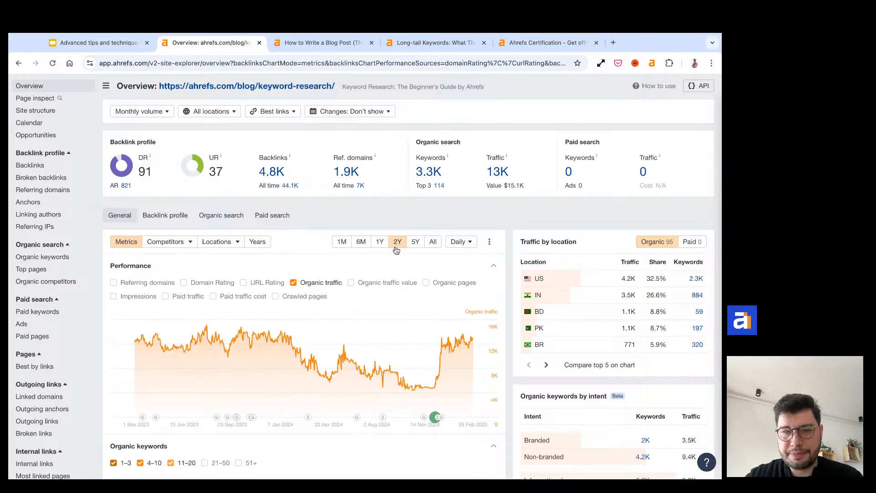
left_click(414, 245)
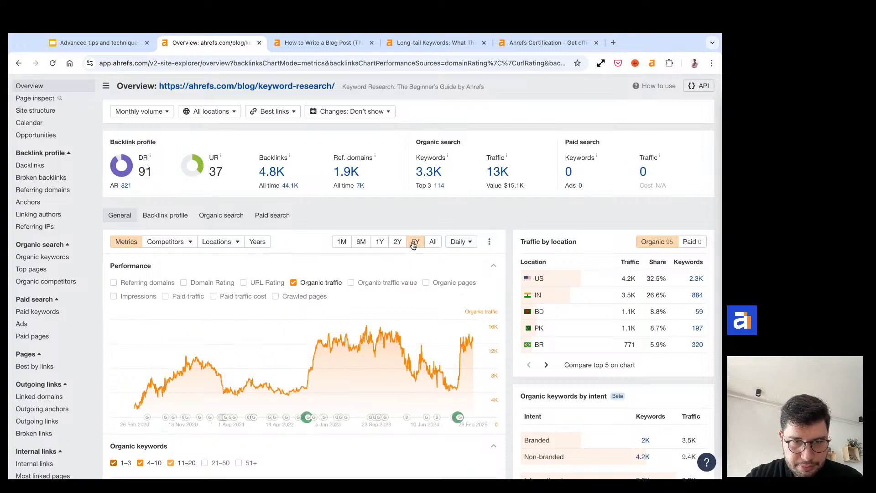
mouse_move(305, 420)
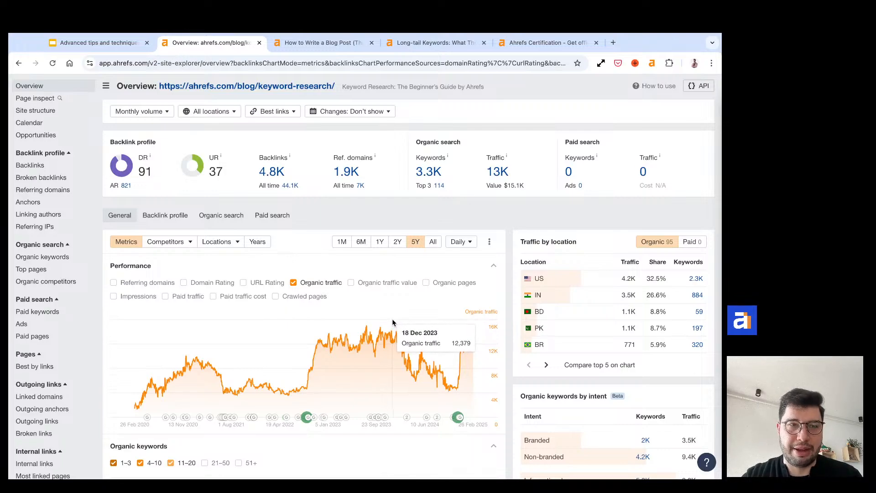
Shorten the analysed target to ahrefs.com and load its overview with all subdomains
scroll(393, 319, "up", 1)
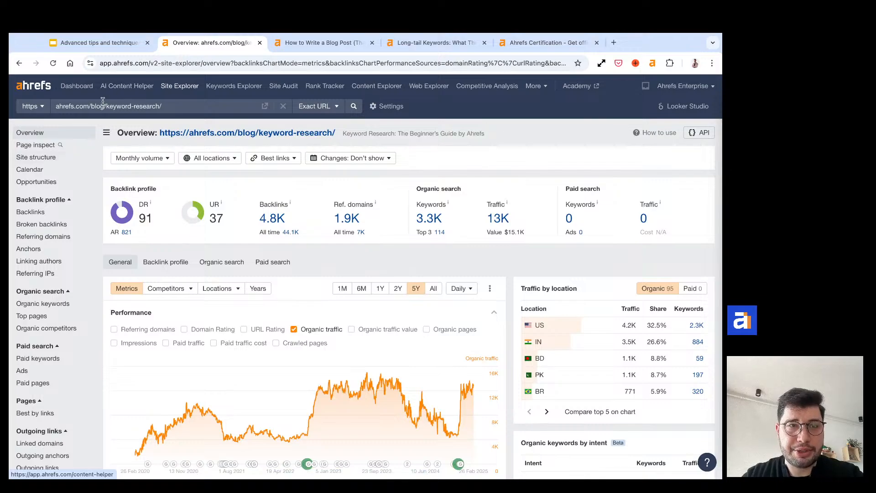
left_click_drag(89, 106, 180, 106)
key("BackSpace")
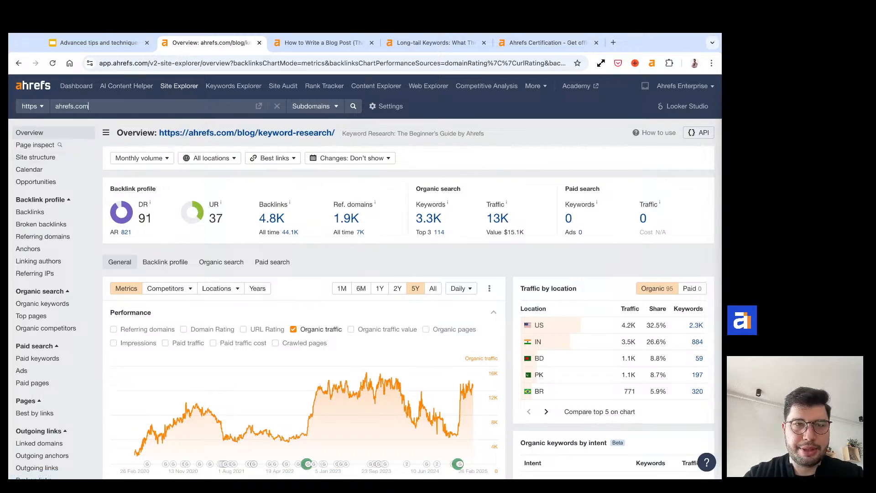
key("Return")
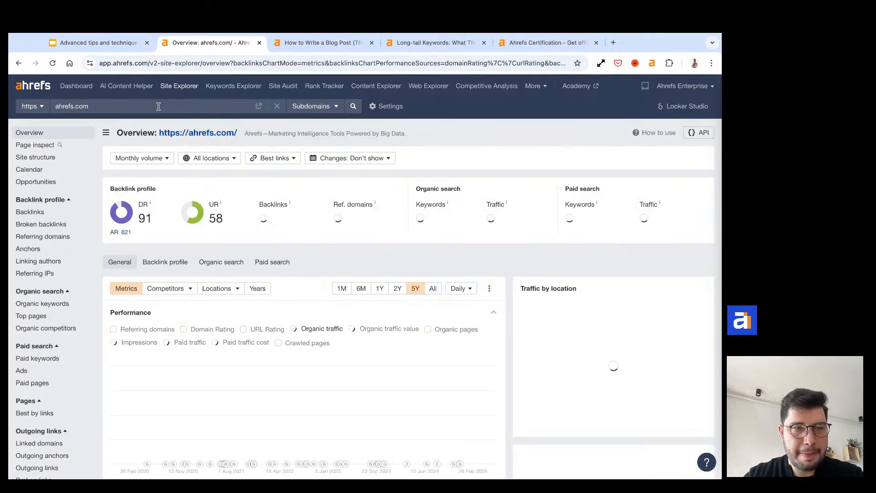
Open the Site structure report for ahrefs.com and set its date comparison to Don't compare
left_click(72, 158)
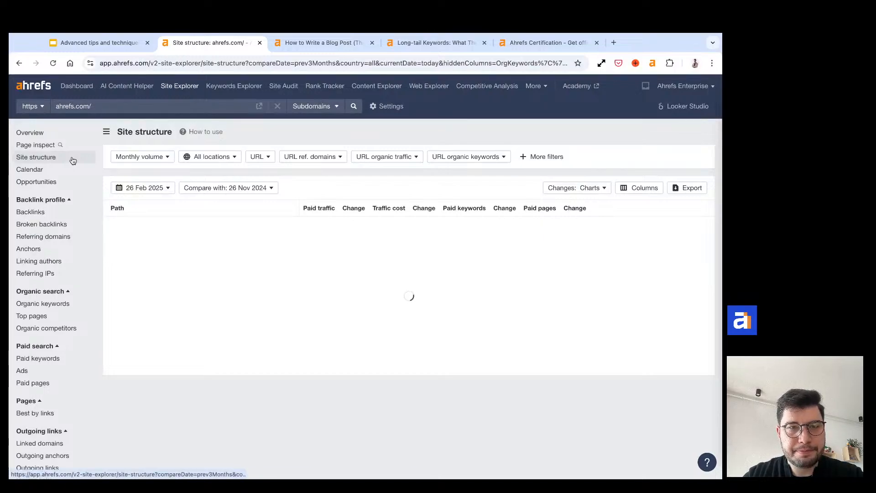
left_click(215, 188)
left_click(227, 204)
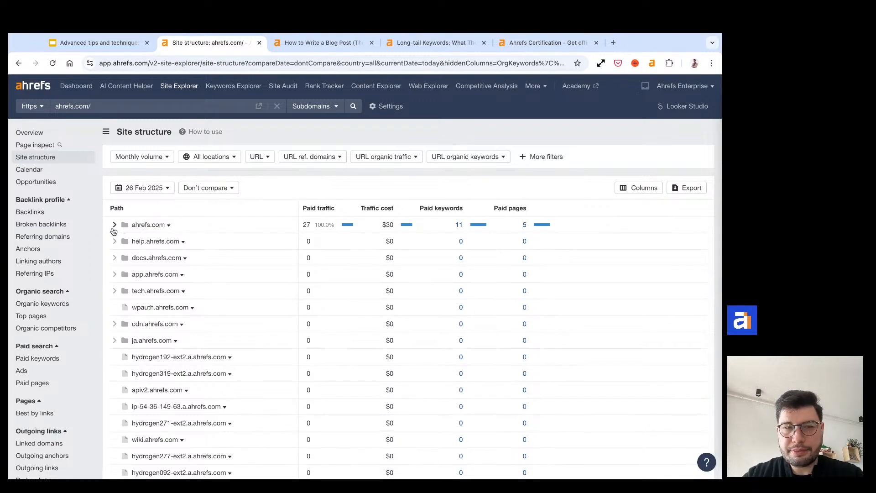
Expand the ahrefs.com folder in the site structure and look through its subfolders and pages
left_click(114, 226)
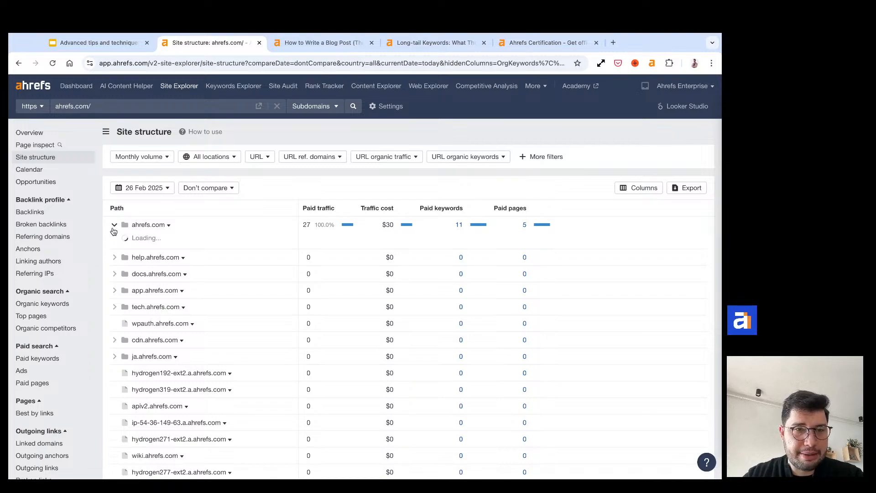
scroll(113, 231, "down", 1)
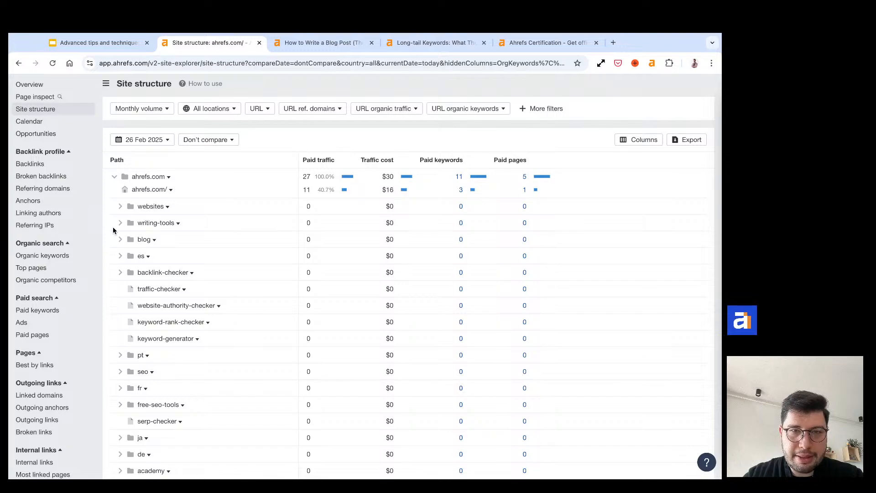
scroll(113, 227, "up", 1)
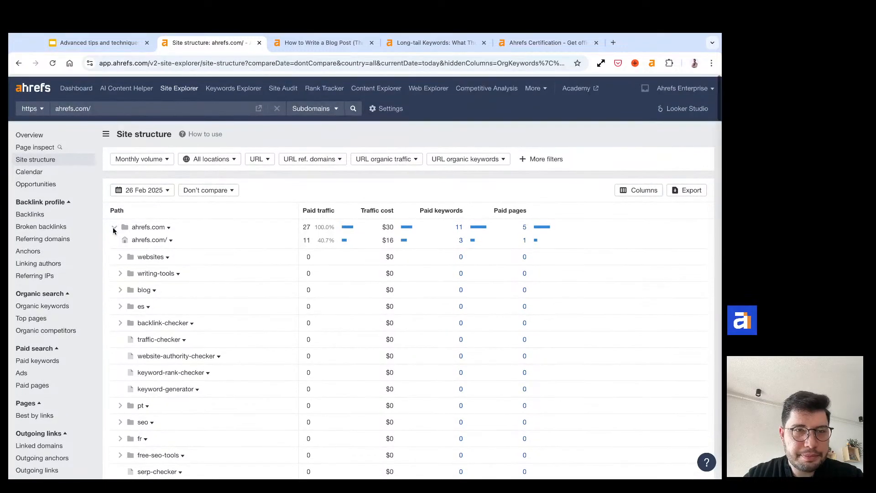
left_click(313, 110)
left_click(314, 111)
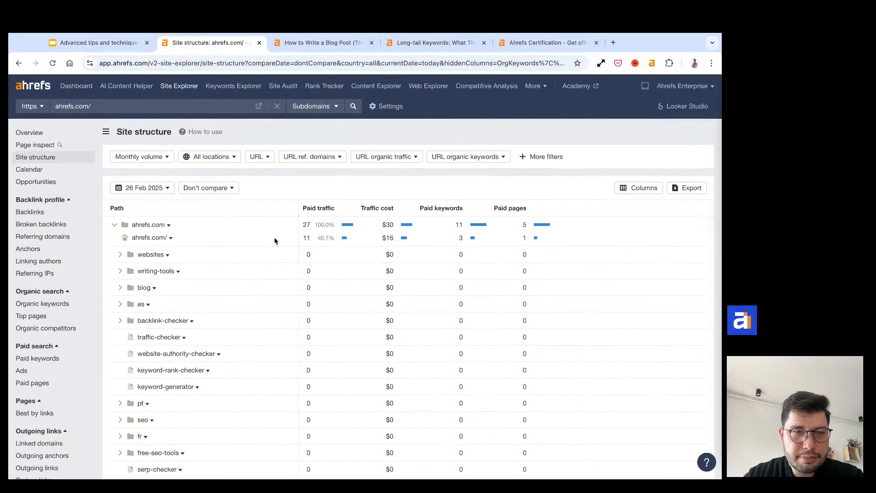
scroll(275, 239, "down", 5)
scroll(275, 240, "down", 4)
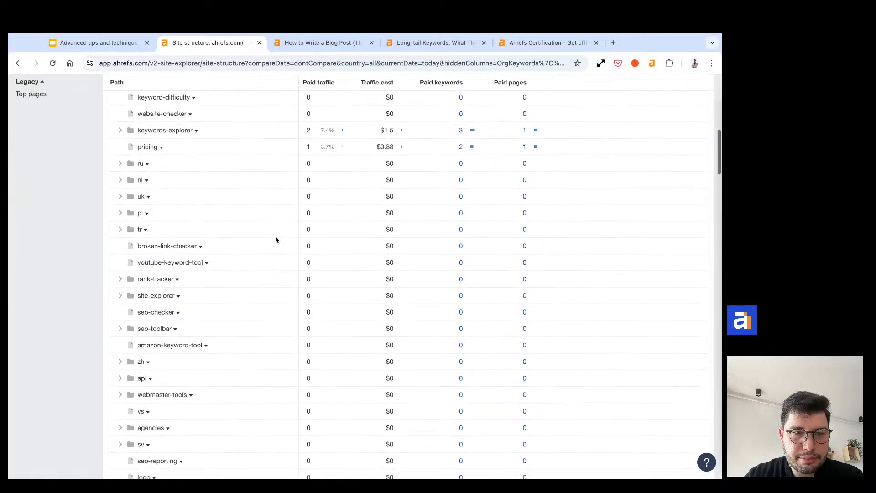
scroll(275, 239, "up", 10)
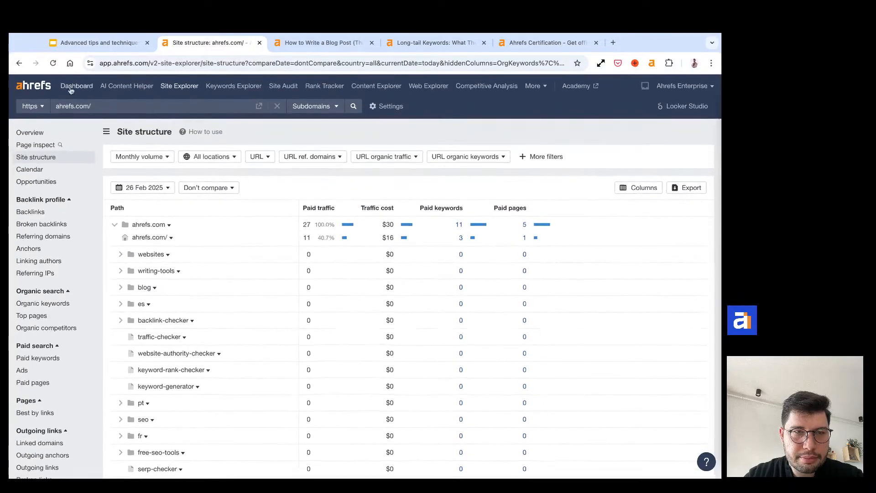
Reload the Site structure report, re-expand the ahrefs.com folder and hide the Paid traffic, Traffic cost, Paid keywords and Paid pages columns
left_click(52, 64)
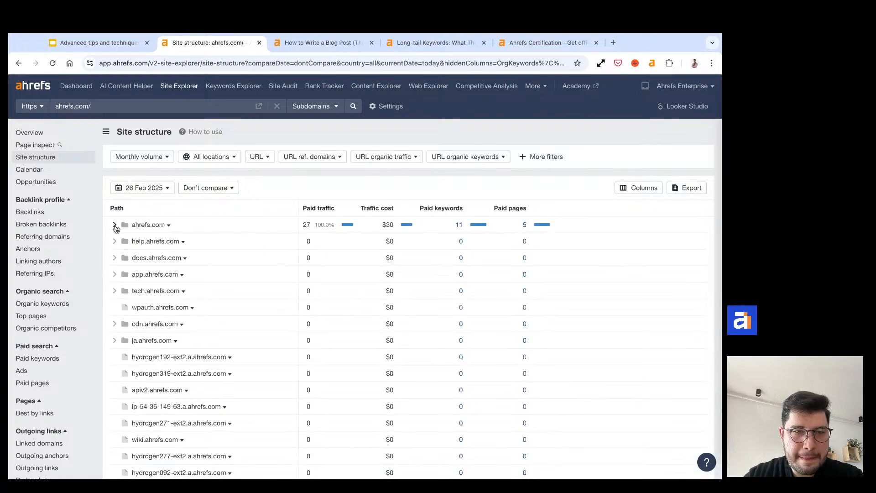
left_click(114, 225)
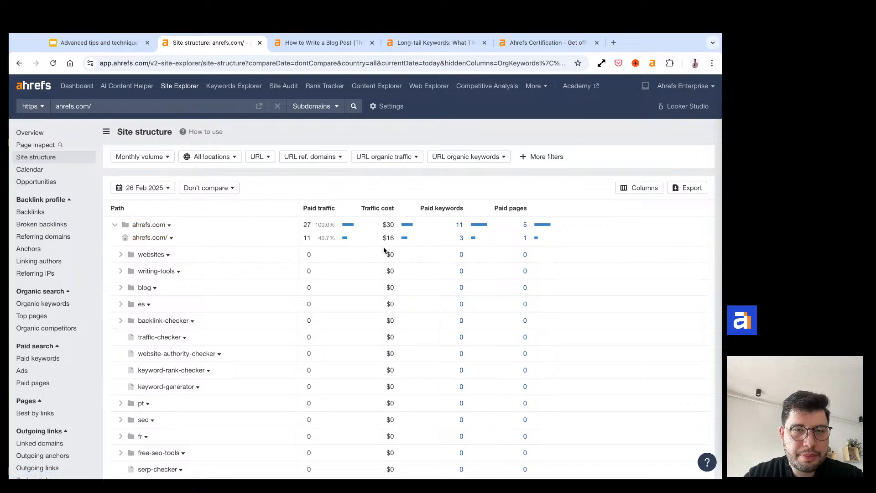
left_click(634, 188)
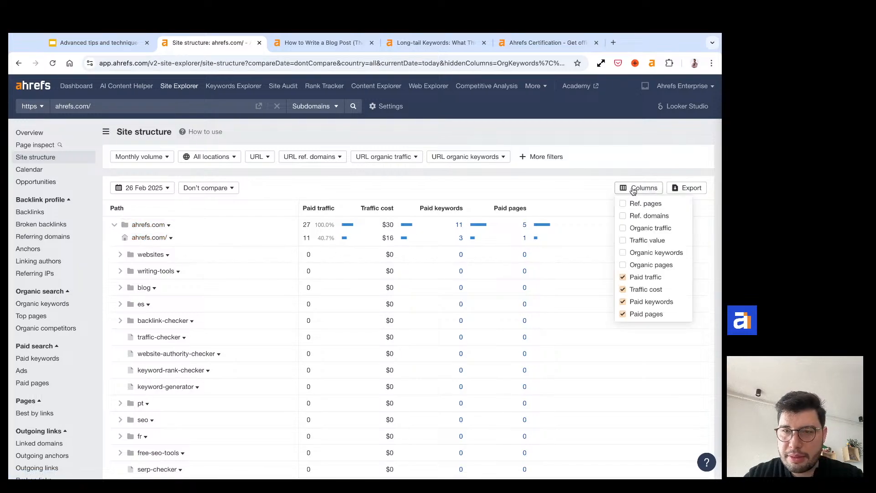
left_click(645, 278)
left_click(654, 290)
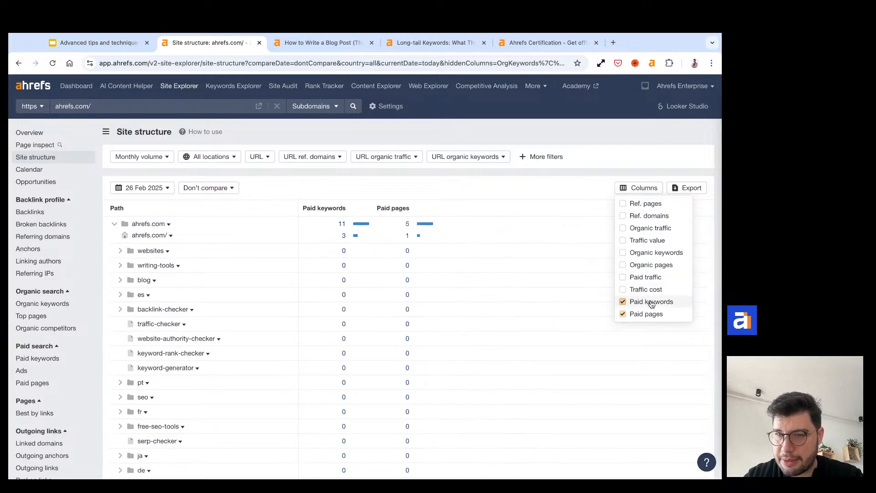
left_click(652, 302)
left_click(647, 315)
Show the Organic traffic, Traffic value, Ref. pages, Ref. domains and Organic keywords columns in the site structure table
left_click(647, 228)
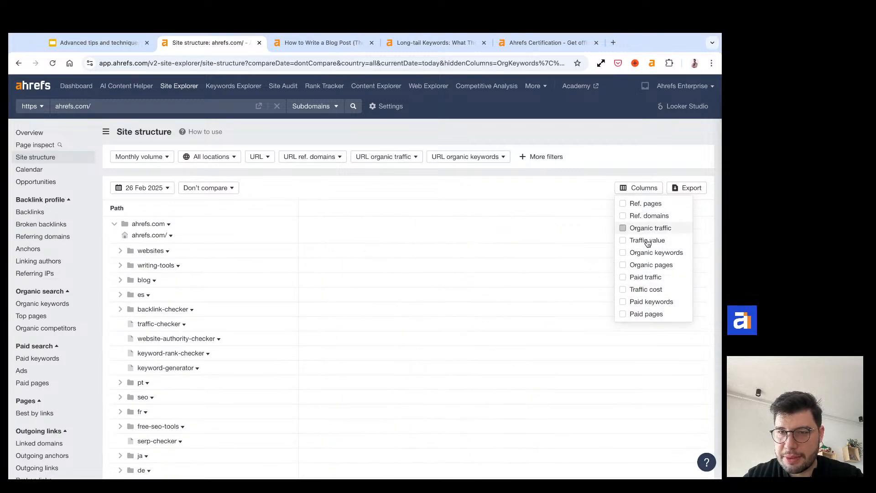
left_click(646, 241)
left_click(650, 205)
left_click(651, 216)
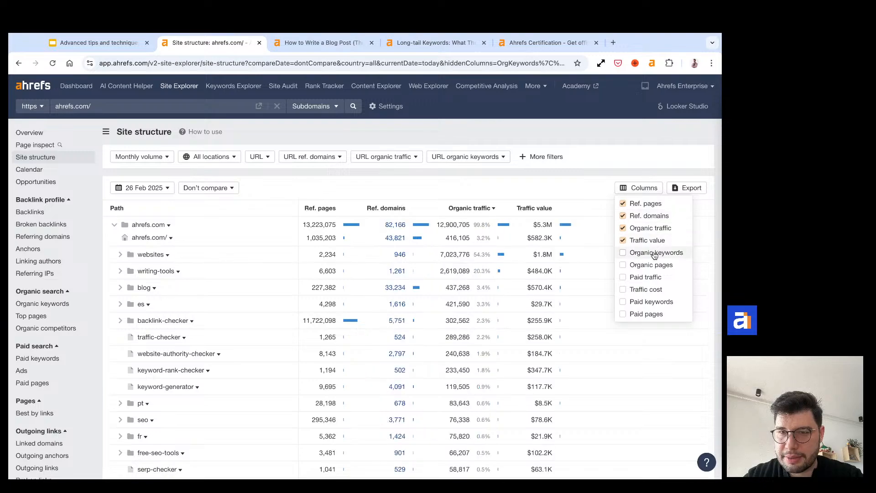
left_click(653, 253)
left_click(563, 186)
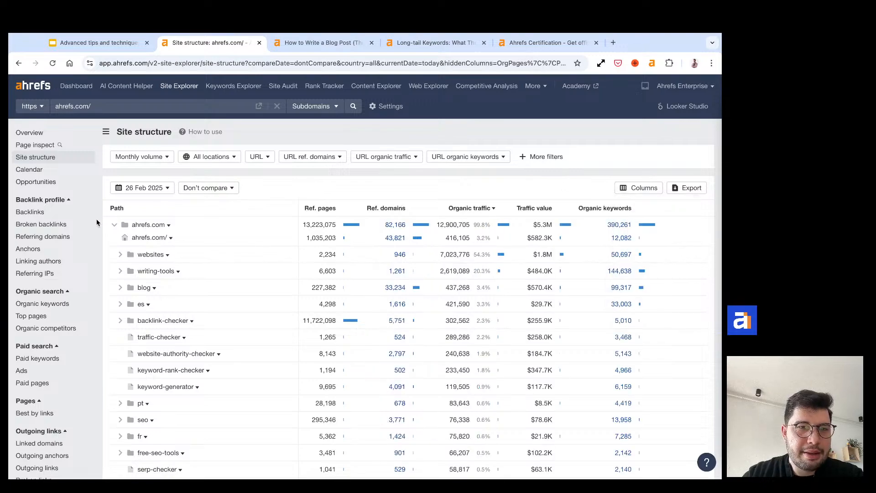
Review the referring pages, referring domains, organic traffic, traffic value and organic keywords of the ahrefs.com subfolders
scroll(98, 223, "down", 1)
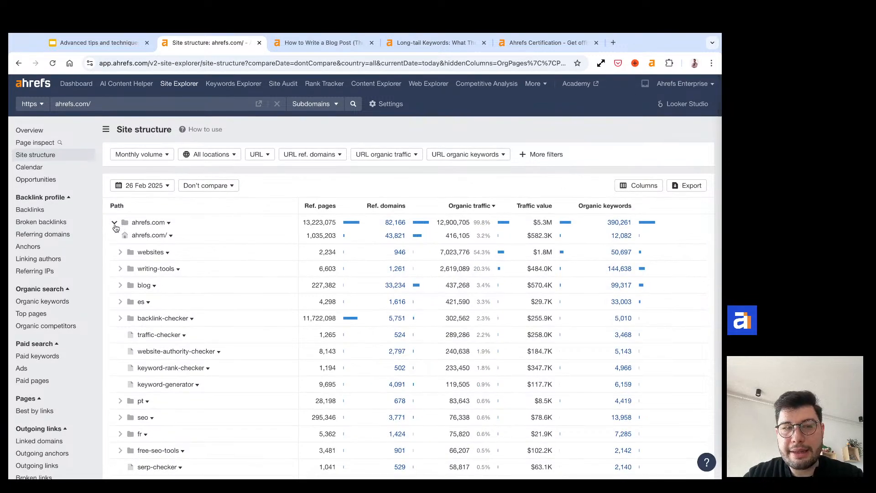
scroll(323, 222, "up", 1)
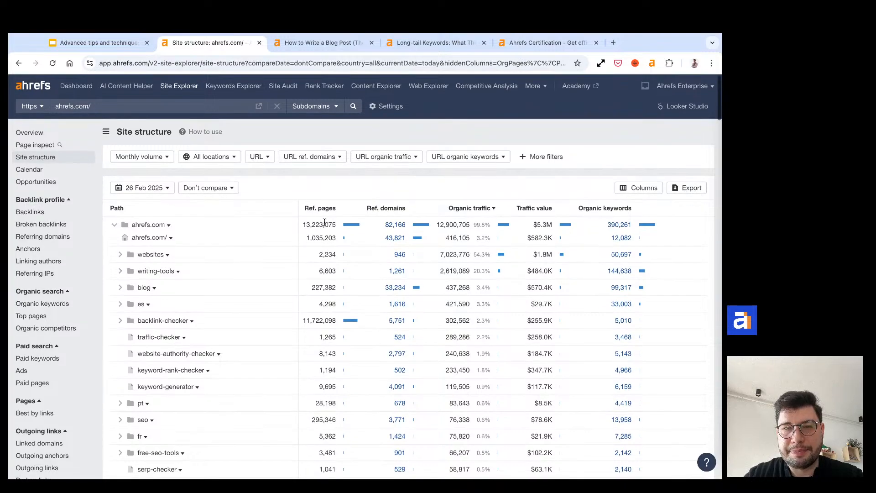
scroll(325, 223, "down", 1)
scroll(465, 219, "down", 1)
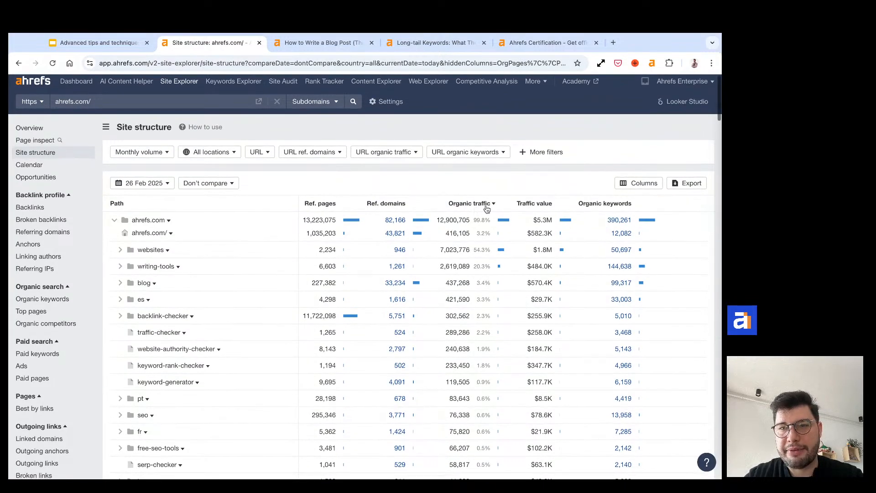
scroll(543, 210, "down", 1)
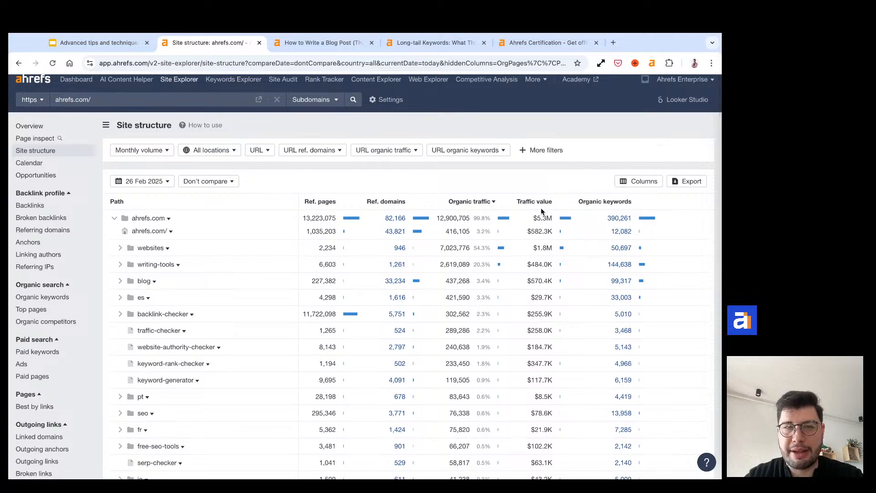
scroll(178, 215, "down", 1)
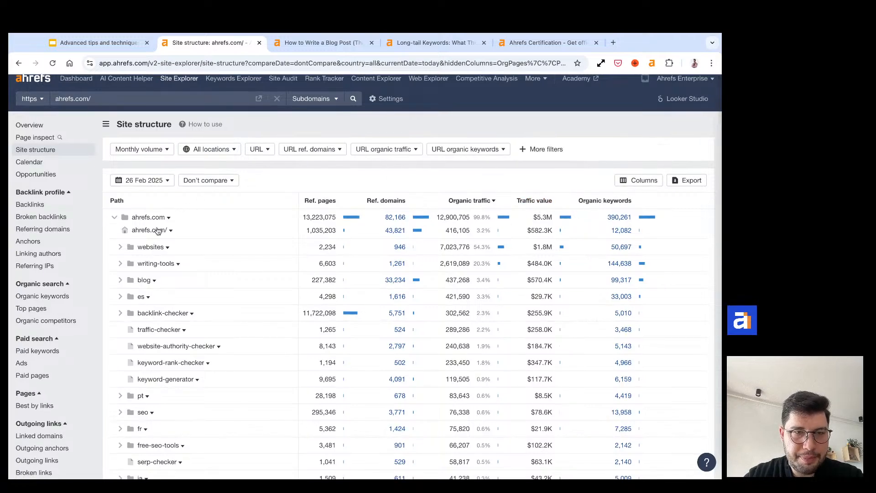
scroll(158, 231, "down", 1)
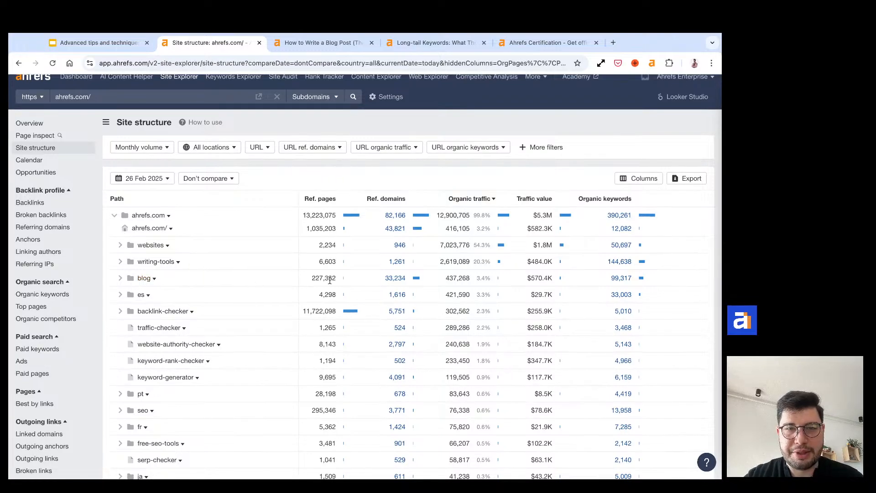
Compare the blog folder's organic traffic with the writing-tools folder's share of organic traffic
left_click_drag(474, 278, 450, 279)
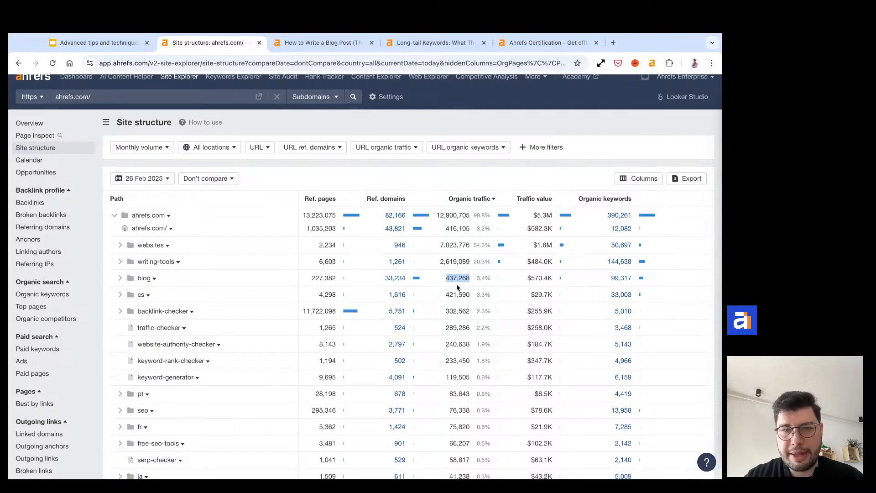
scroll(461, 286, "down", 1)
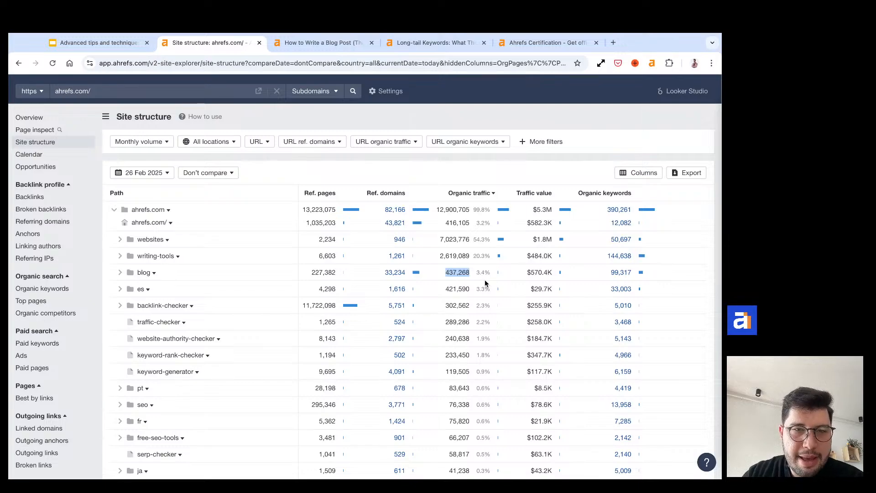
scroll(478, 264, "up", 1)
left_click_drag(491, 256, 472, 257)
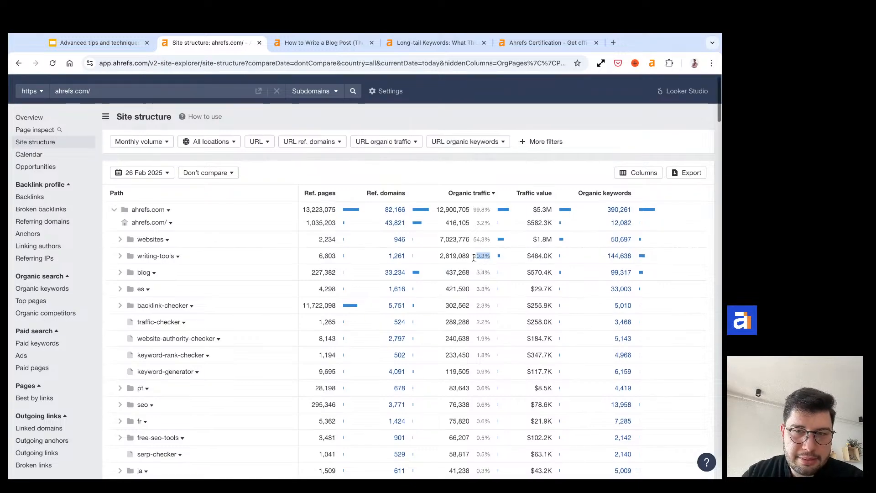
scroll(470, 257, "down", 1)
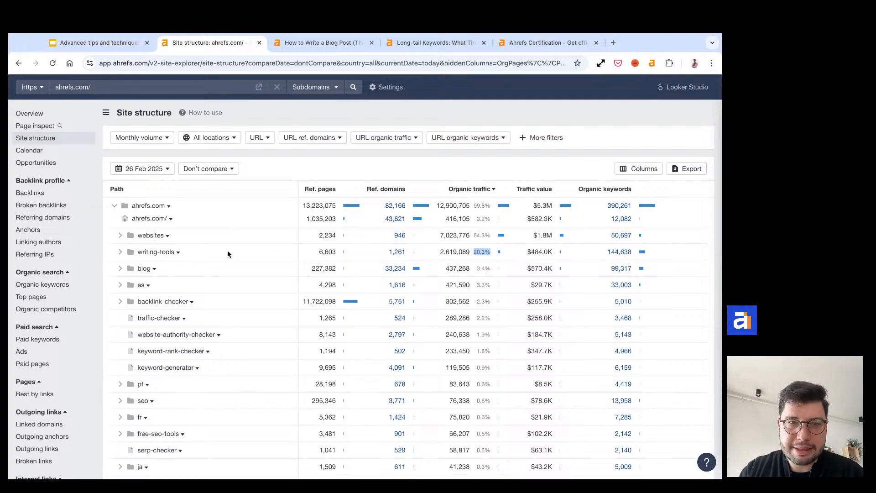
Expand the writing-tools folder and examine the organic traffic of its paraphrasing-tool and ai-humanizer pages
left_click(122, 253)
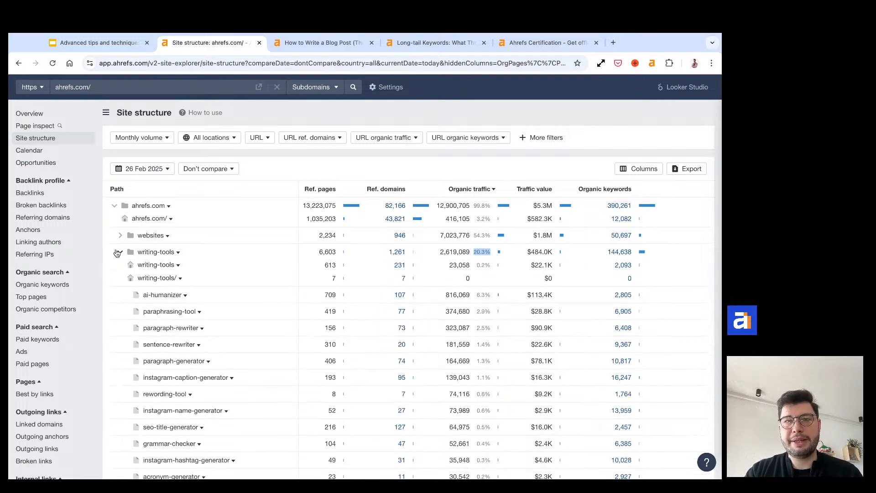
scroll(117, 253, "down", 1)
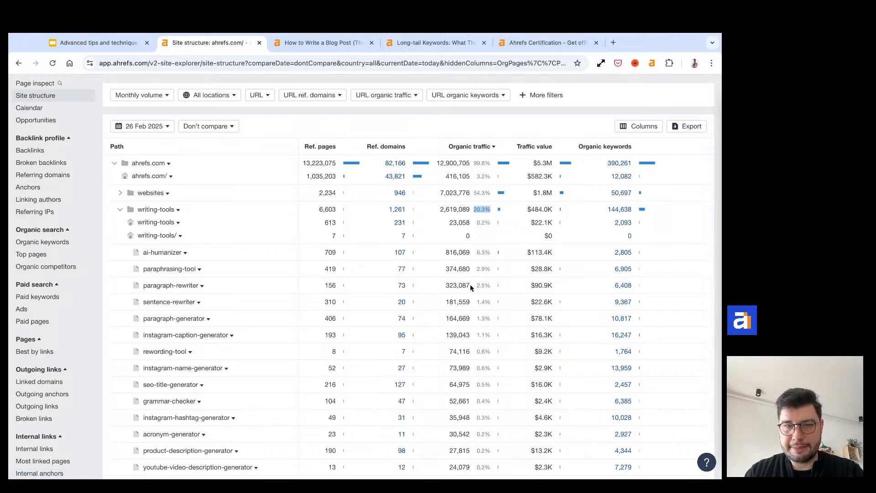
left_click_drag(470, 284, 437, 271)
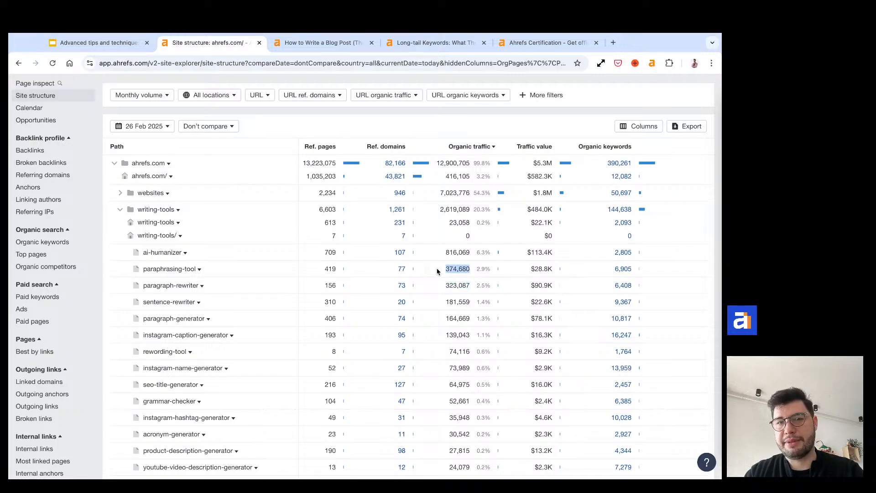
left_click_drag(470, 252, 454, 252)
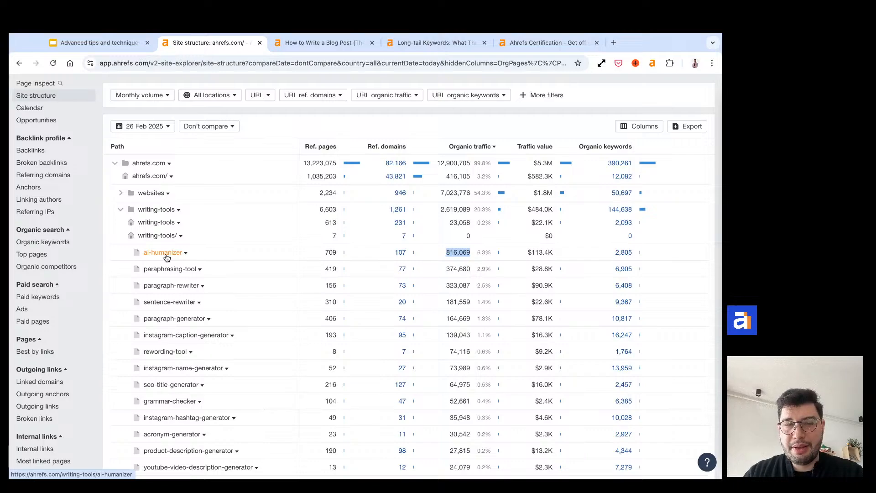
Collapse the writing-tools folder and check the organic traffic of the Spanish es folder, leaving it collapsed
left_click(120, 210)
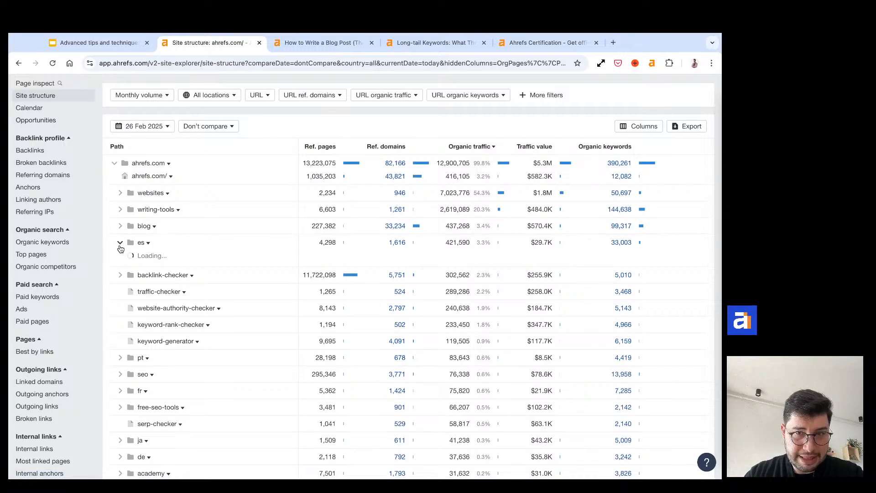
left_click(120, 248)
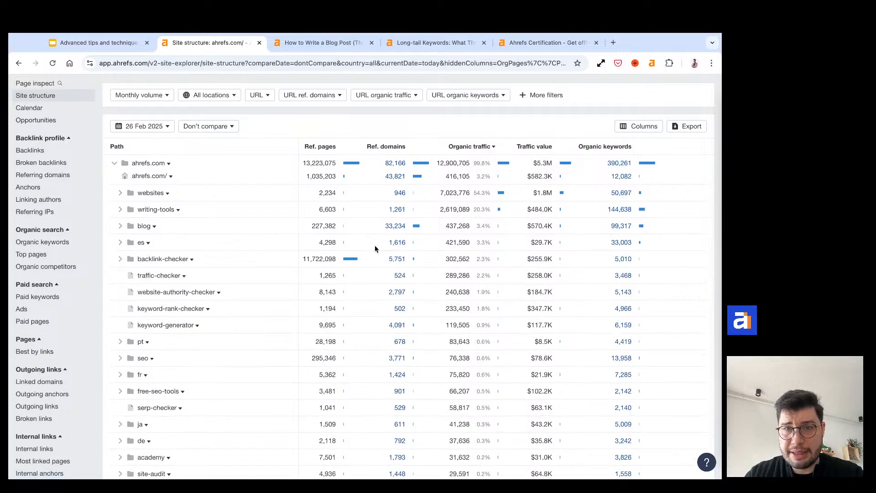
left_click_drag(444, 242, 470, 243)
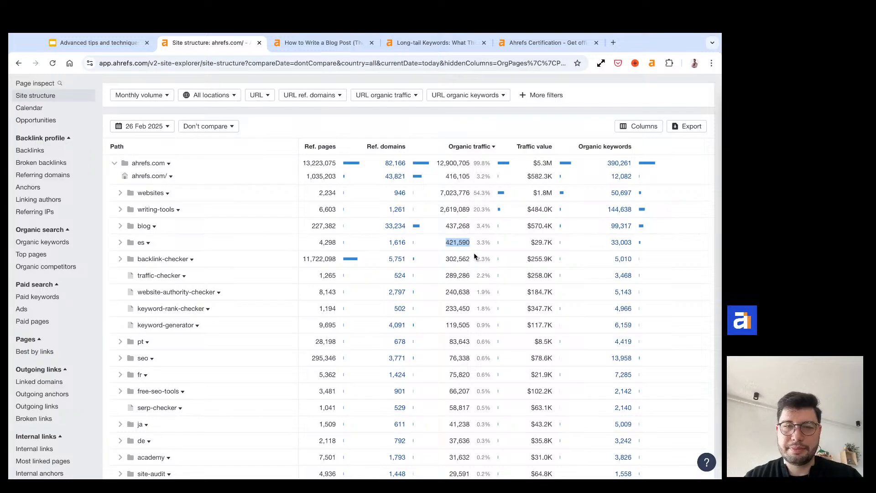
Review the column choices for the site structure table and read the Organic keywords column's description
scroll(470, 258, "up", 2)
scroll(464, 261, "up", 1)
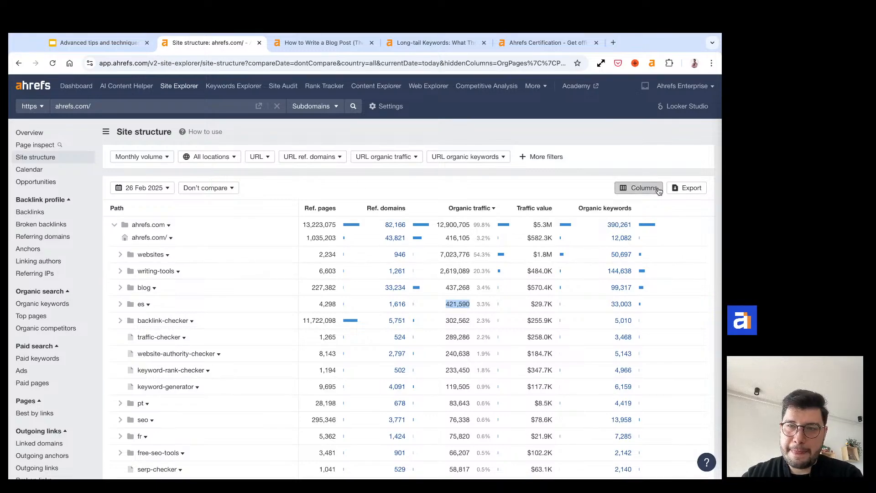
left_click(659, 189)
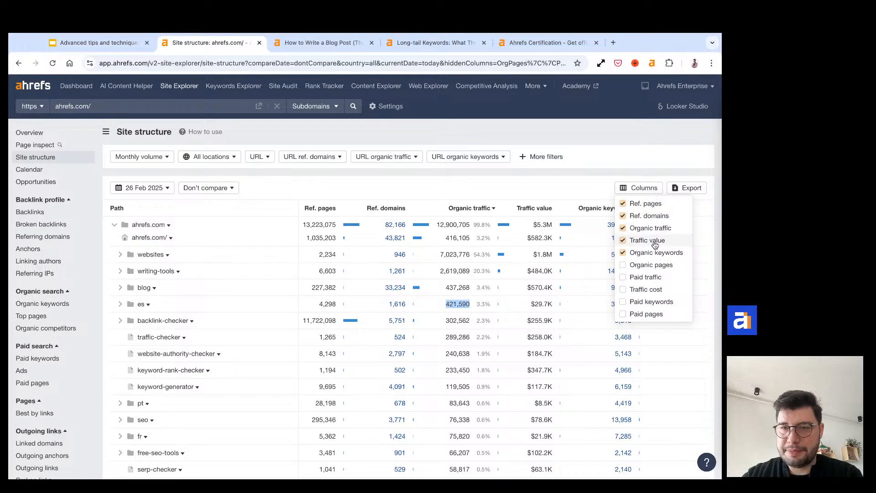
scroll(655, 245, "down", 1)
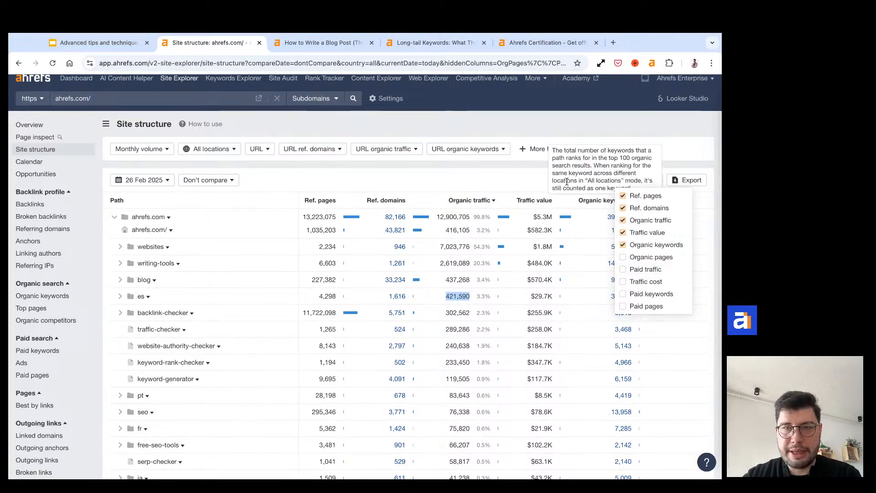
left_click(514, 179)
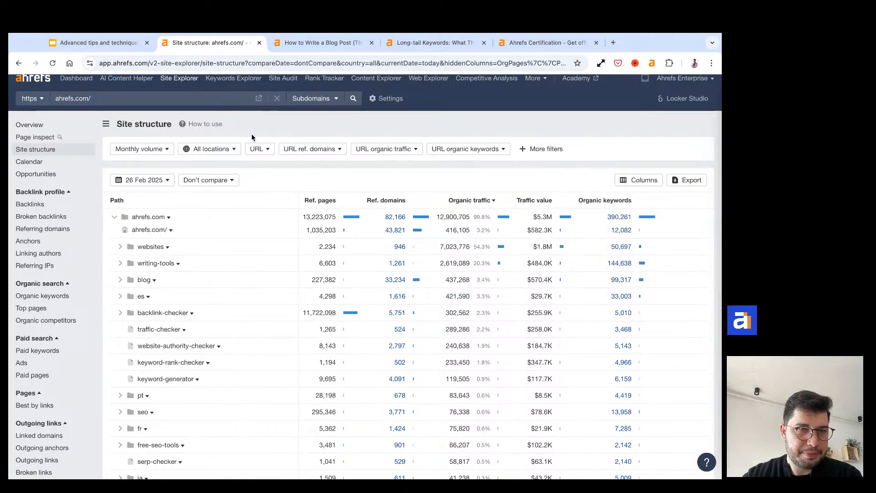
Open the Calendar report for ahrefs.com and look through its Pages, Referring domains and Backlinks views, ending on Positions
left_click(61, 161)
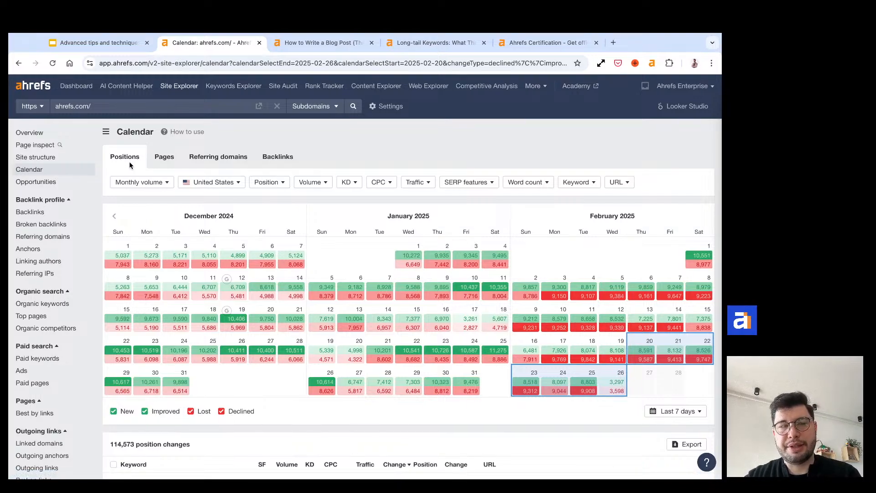
left_click(181, 165)
left_click(217, 165)
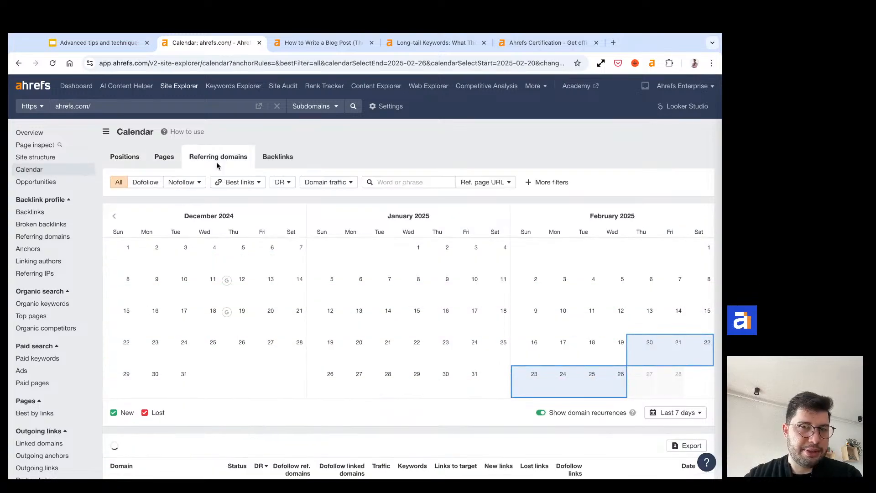
left_click(288, 161)
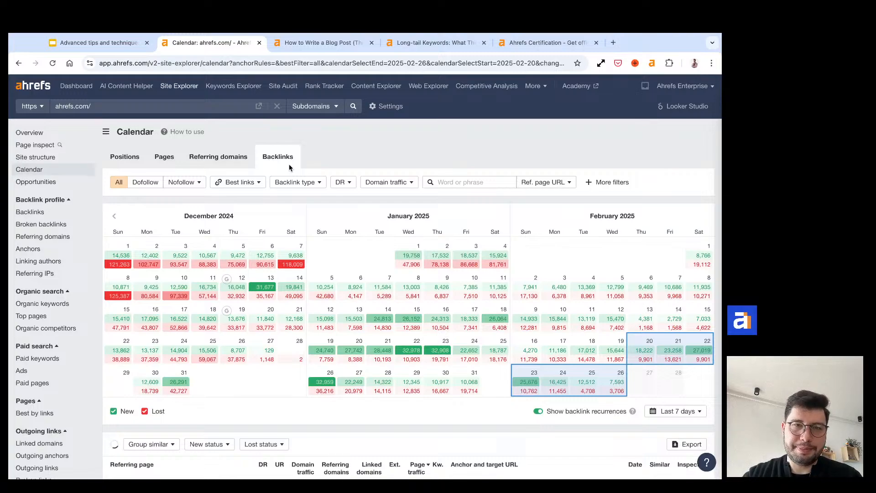
left_click(217, 161)
left_click(128, 163)
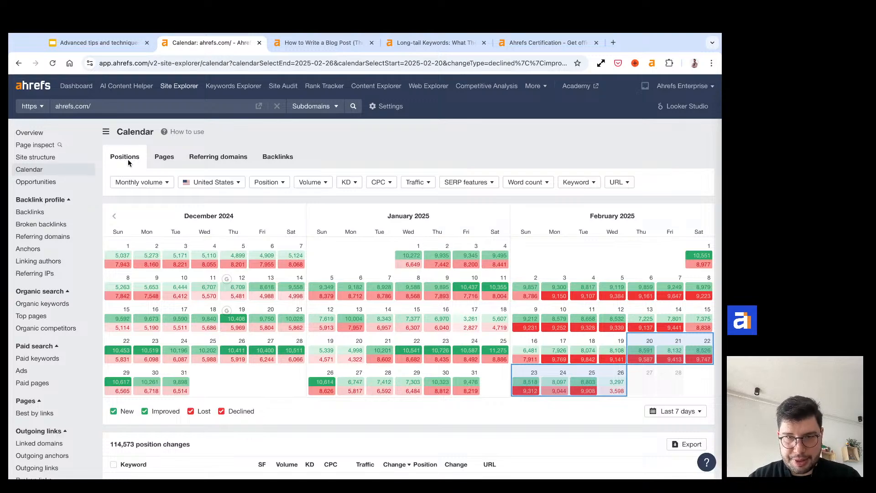
Change the analysed target to bolggerjet.com and look over its position changes in the Calendar report
left_click(128, 110)
type("bolggerjet.com")
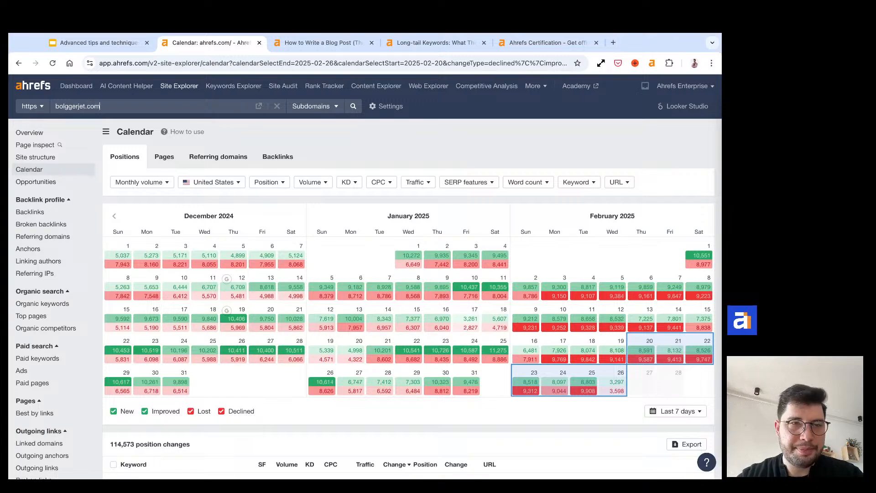
key("Return")
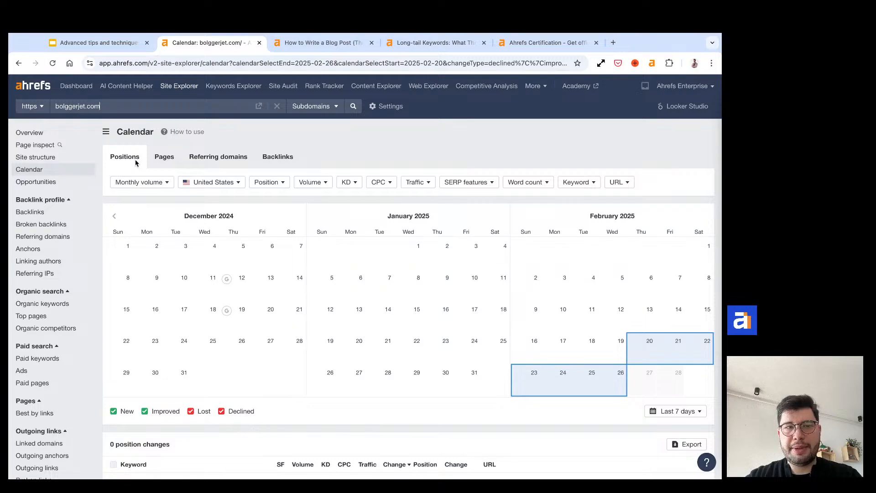
scroll(222, 141, "down", 2)
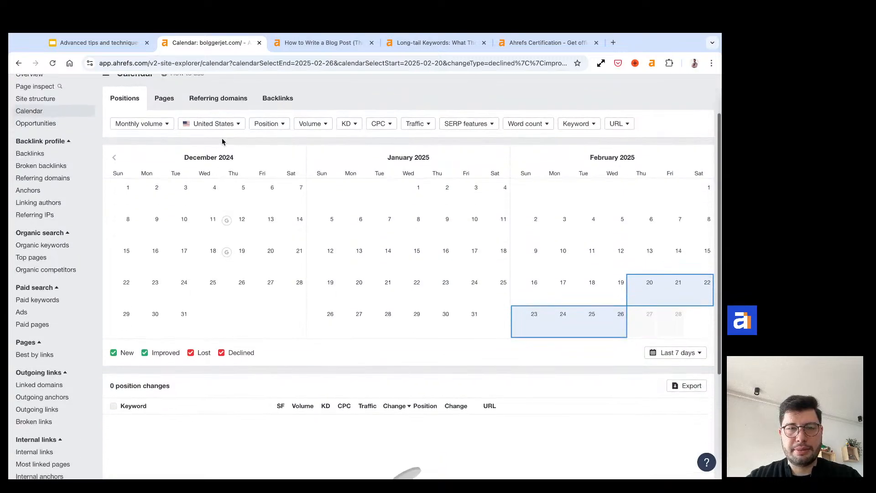
Correct the analysed target to bloggerjet.com and look over its position changes in the calendar
scroll(222, 141, "down", 3)
scroll(223, 142, "up", 5)
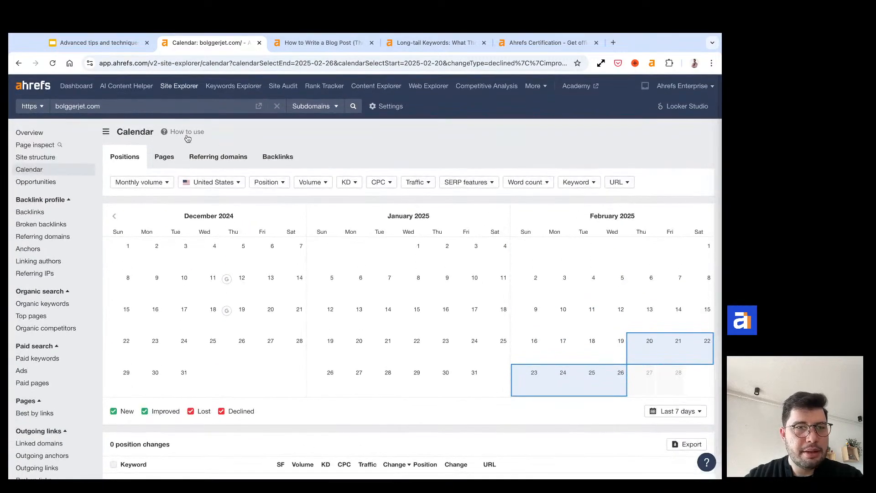
left_click(64, 106)
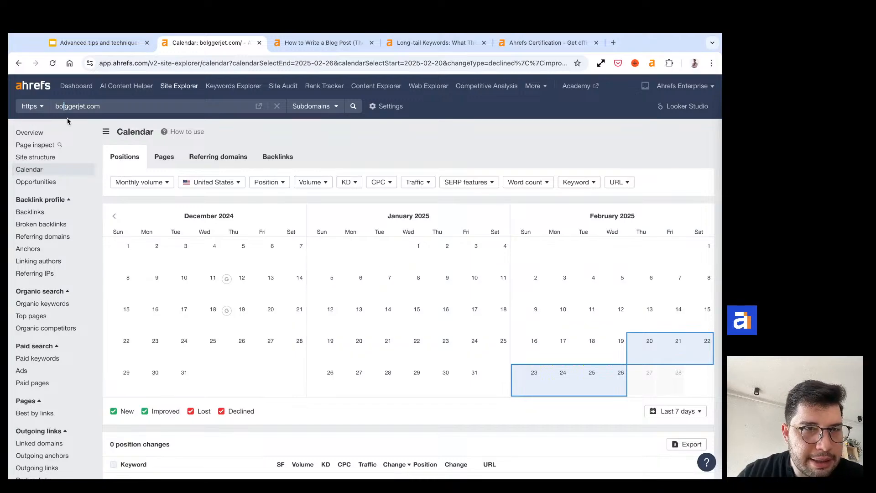
key("BackSpace")
type("o")
key("Return")
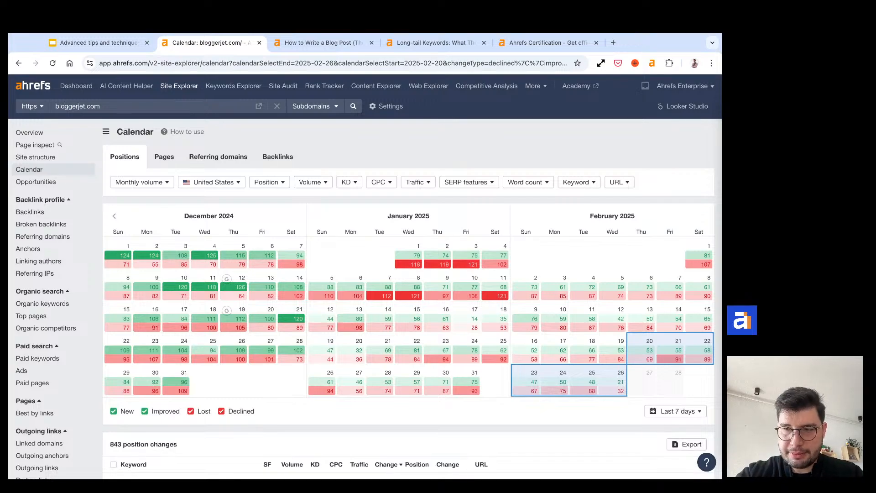
scroll(236, 181, "down", 1)
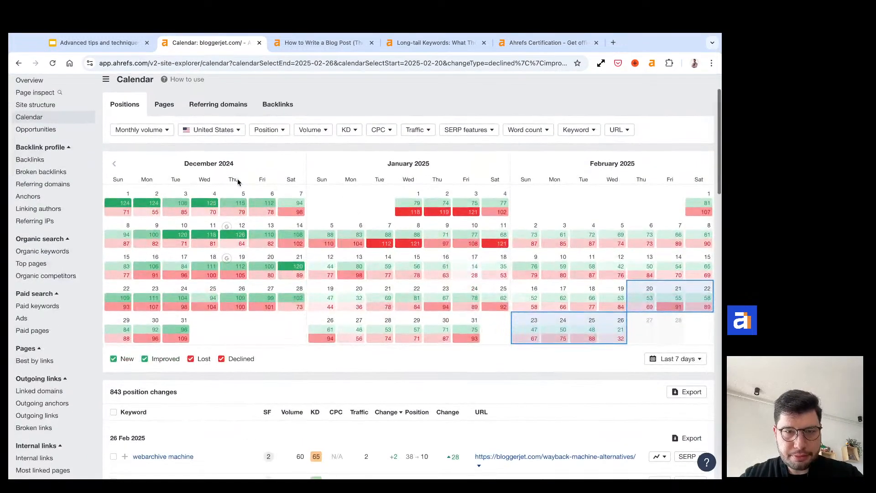
scroll(172, 139, "up", 1)
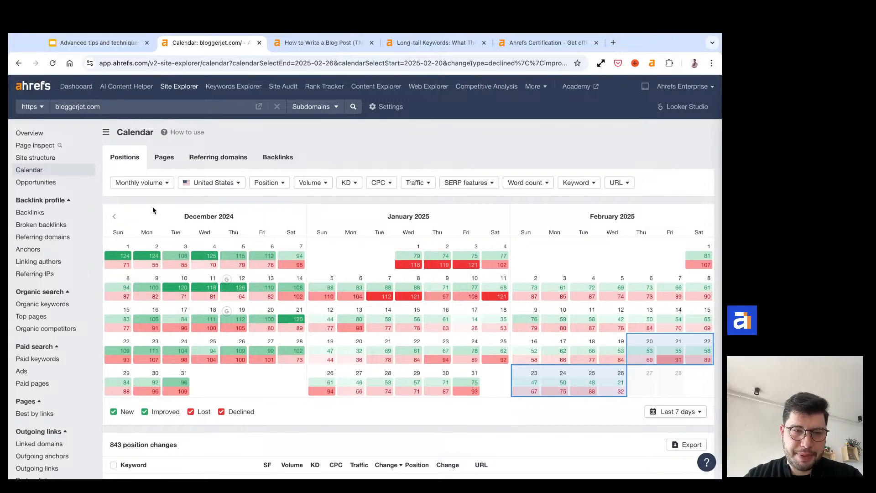
Exclude new and improved position changes and filter the results to keywords where the target ranks in the featured snippet
left_click(113, 412)
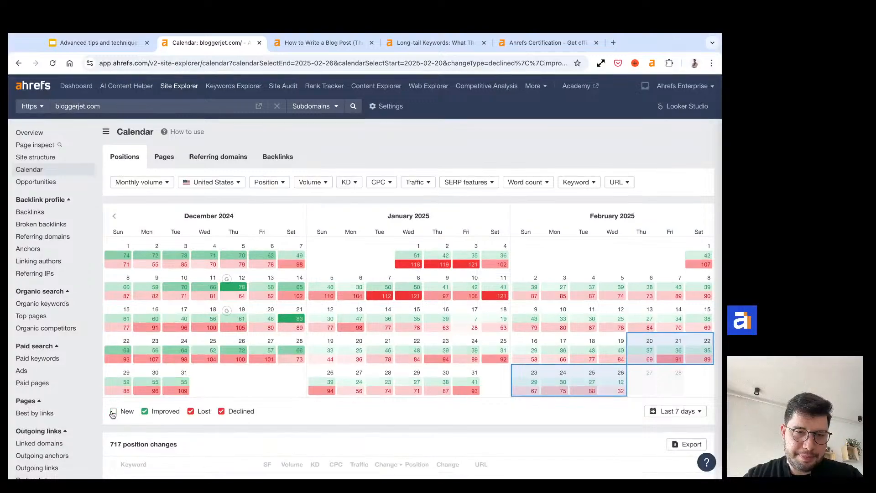
left_click(145, 411)
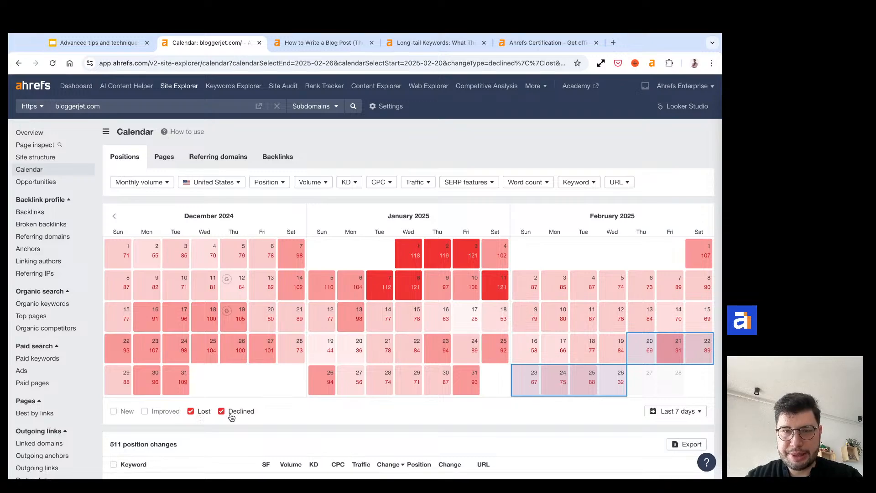
left_click(486, 184)
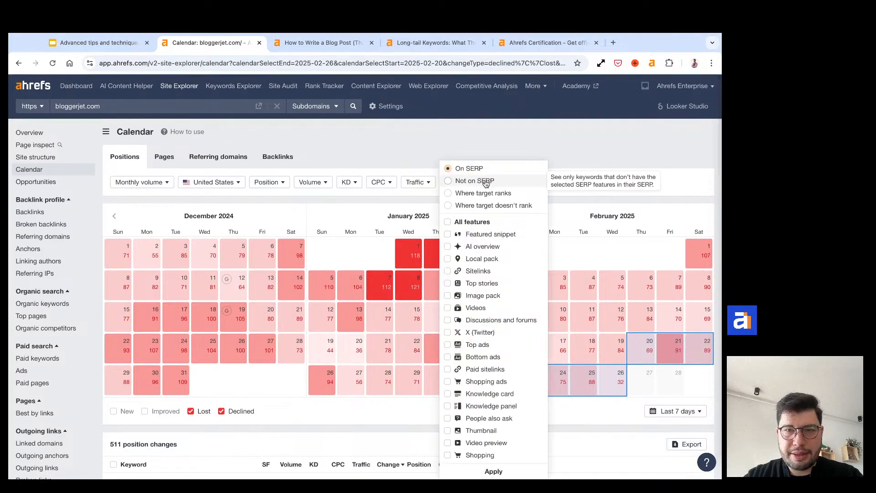
left_click(486, 194)
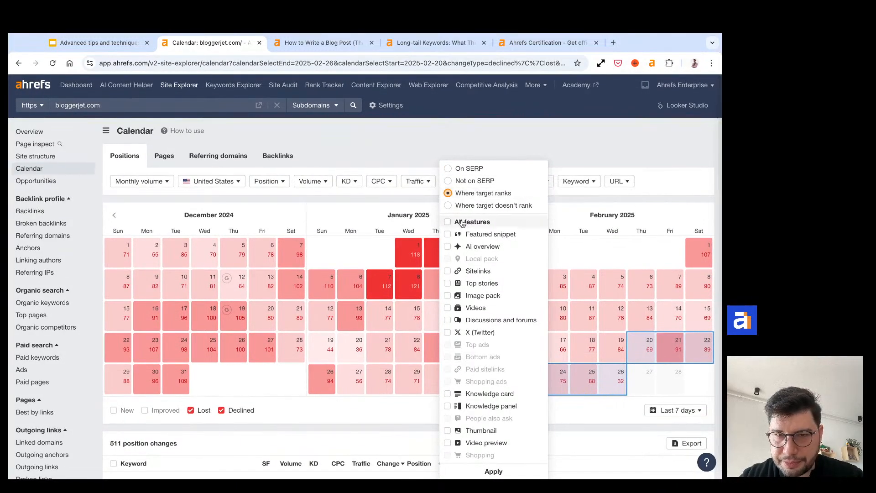
left_click(467, 236)
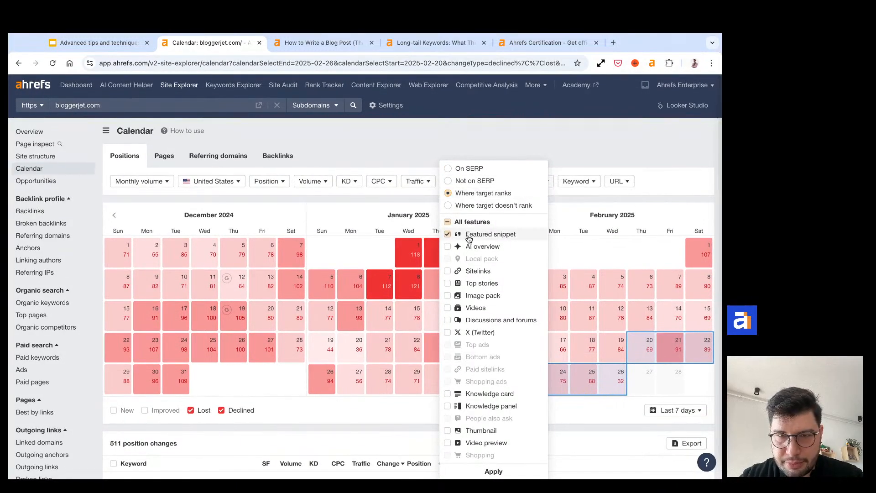
left_click(515, 478)
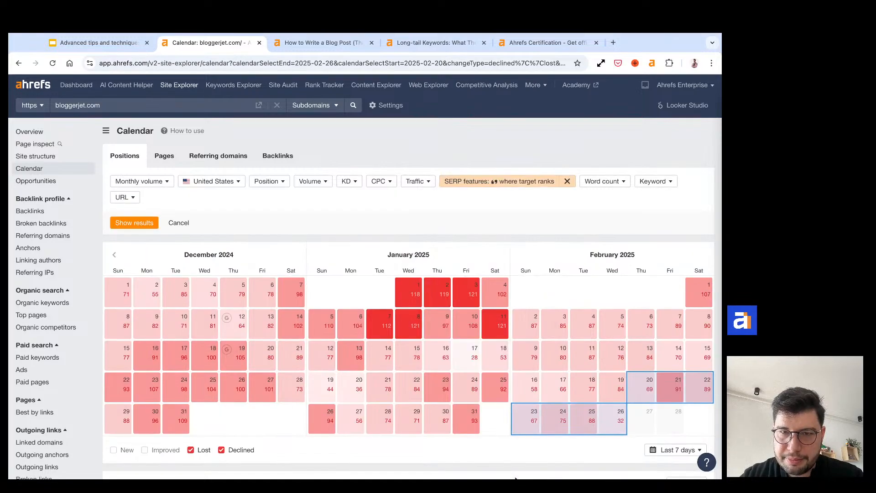
left_click(492, 181)
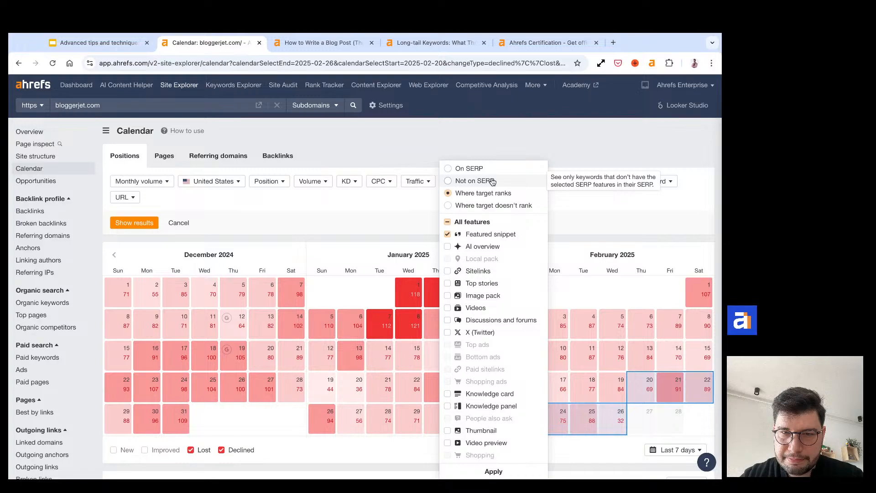
left_click(476, 148)
scroll(524, 344, "down", 1)
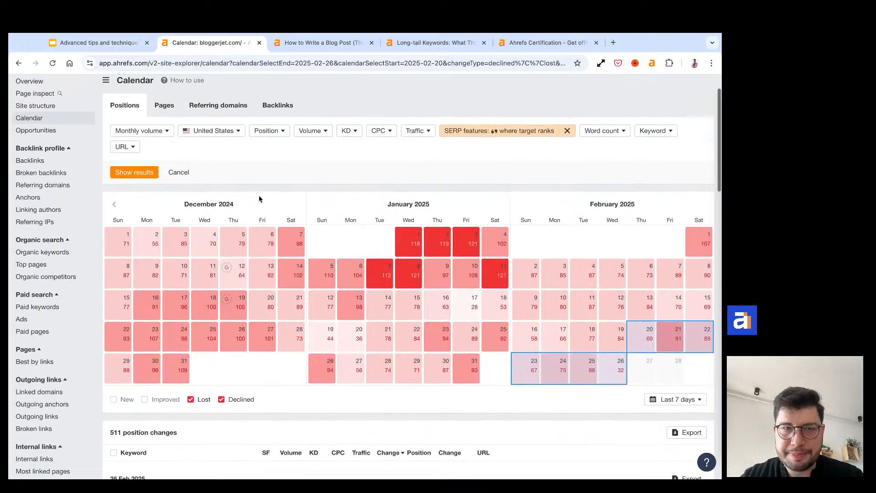
left_click(147, 178)
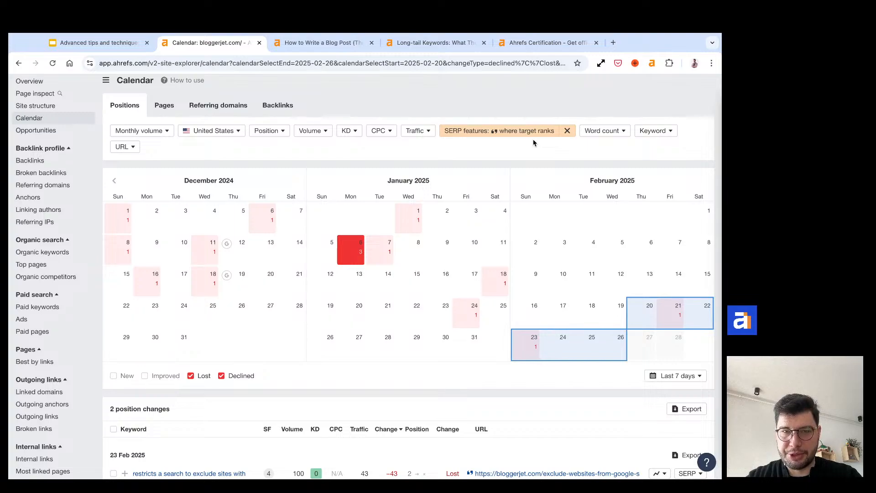
Select 6 January 2025 in the calendar and review that day's lost and declined keywords
left_click(342, 259)
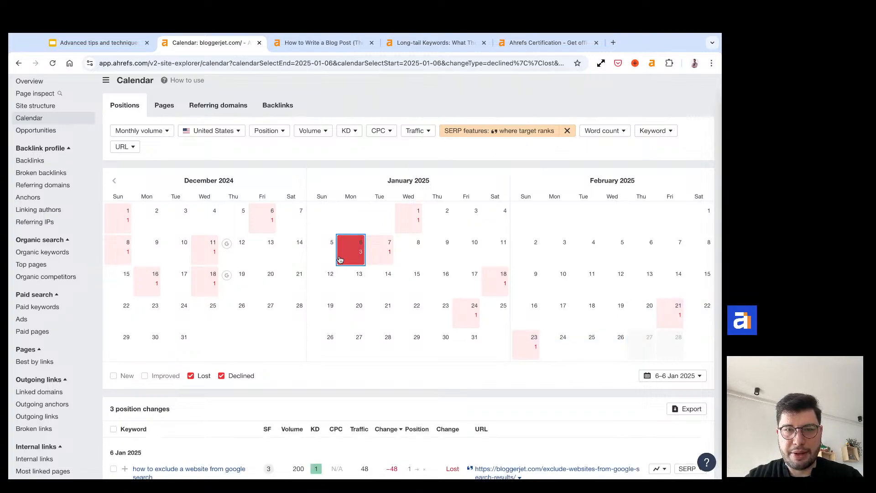
scroll(341, 259, "down", 2)
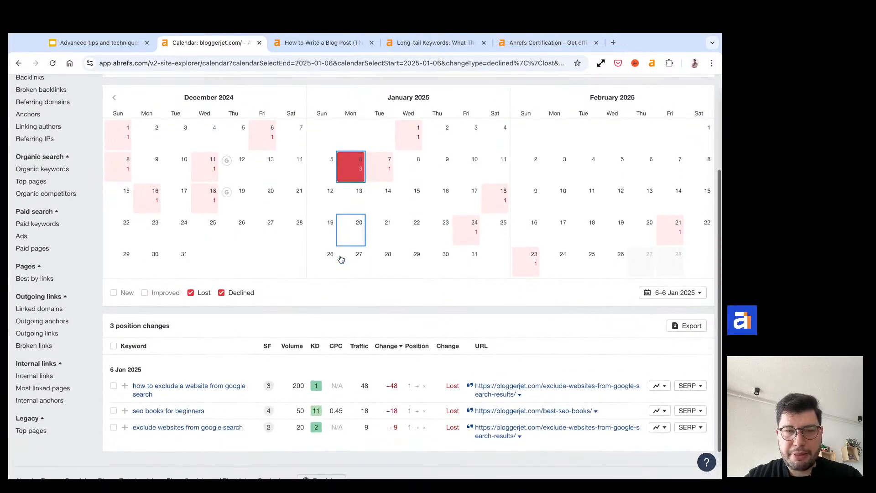
scroll(342, 259, "down", 1)
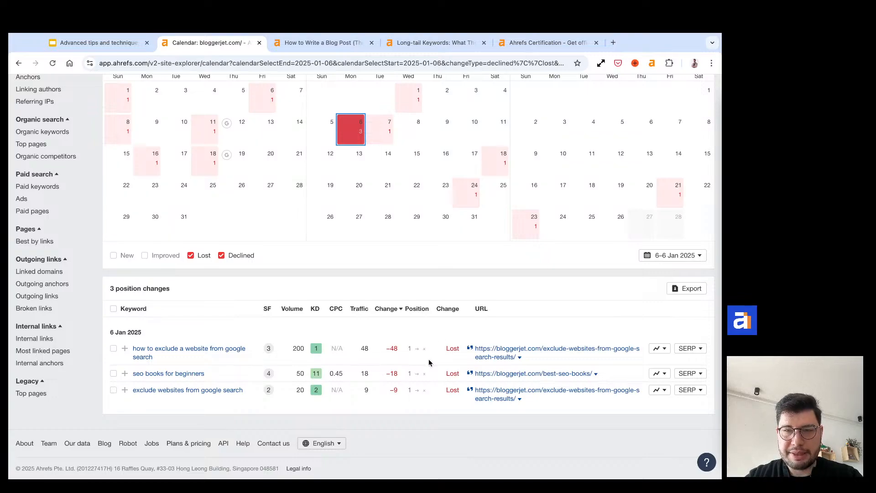
Open the SERP overview for "how to exclude a website from google search" and examine its ranking results
left_click(690, 349)
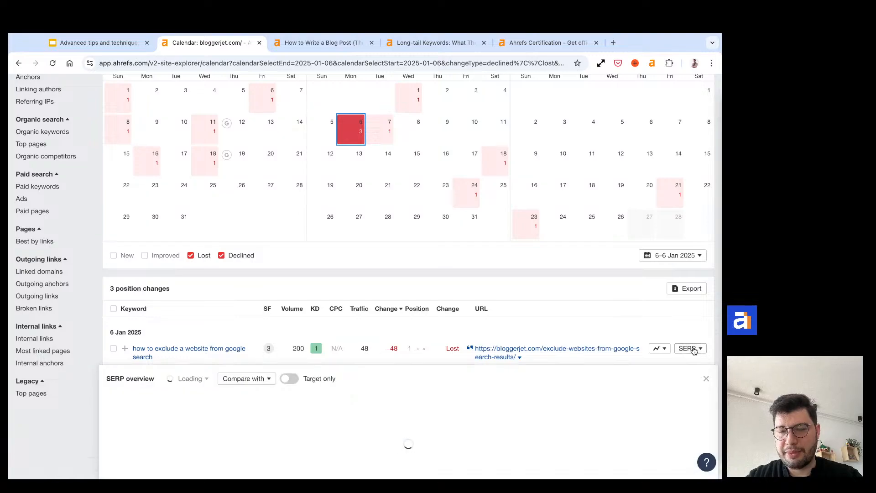
scroll(662, 350, "down", 3)
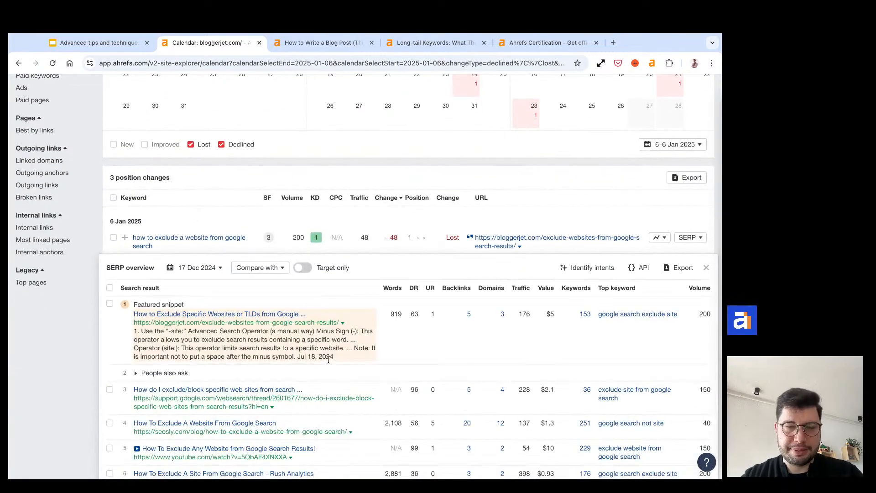
scroll(328, 360, "down", 2)
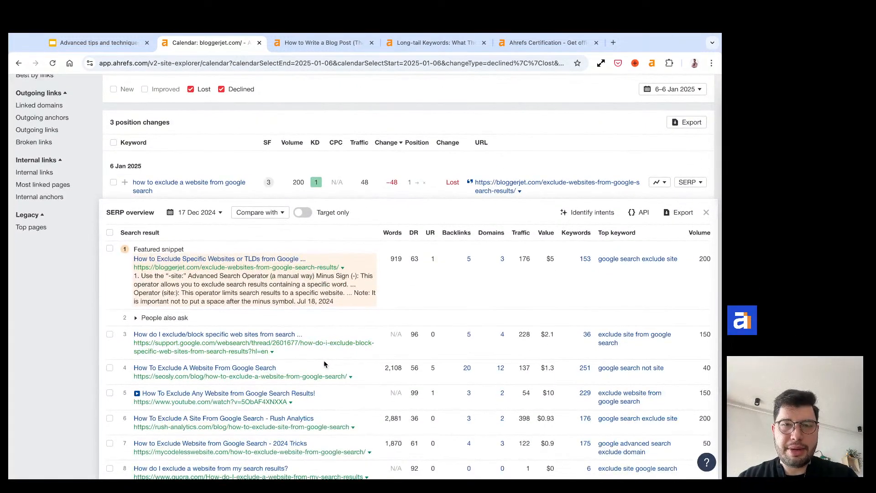
scroll(292, 240, "up", 1)
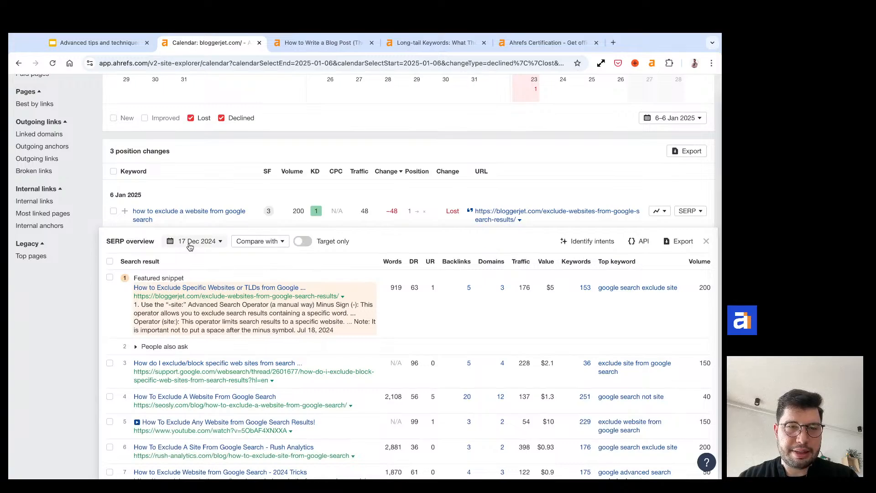
scroll(190, 247, "up", 6)
scroll(244, 353, "down", 3)
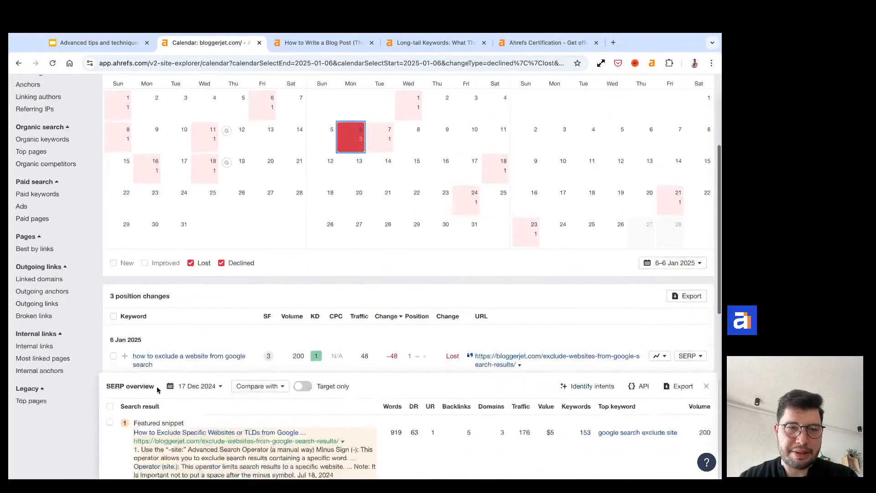
Compare the keyword's 17 Dec 2024 SERP with the one from 6 Jan 2025 and examine the ranking shifts
left_click(260, 325)
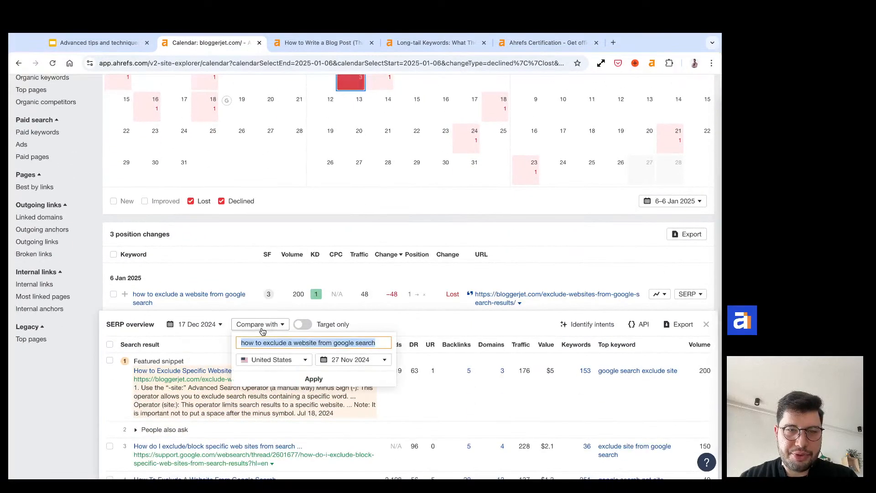
left_click(348, 359)
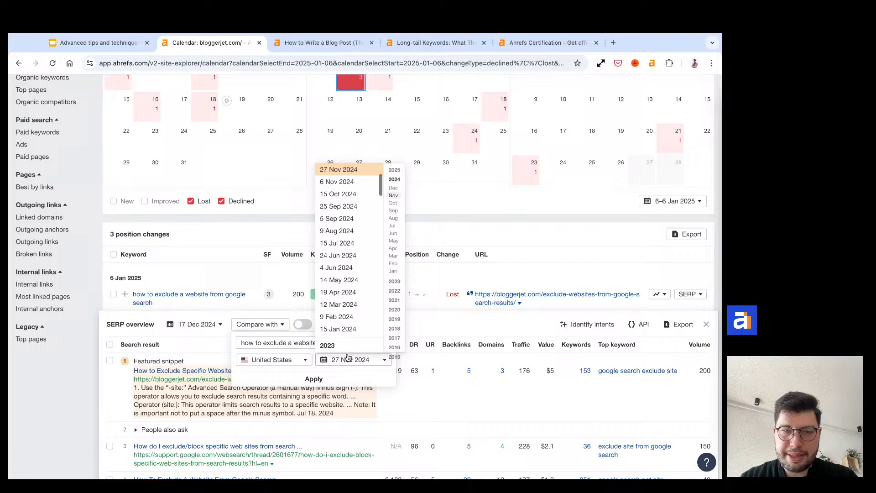
left_click(396, 171)
left_click(347, 206)
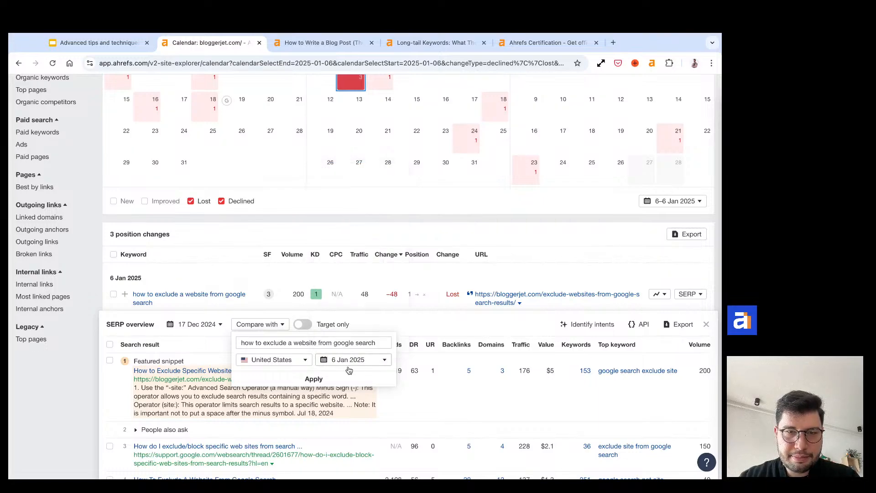
left_click(359, 379)
scroll(407, 376, "down", 2)
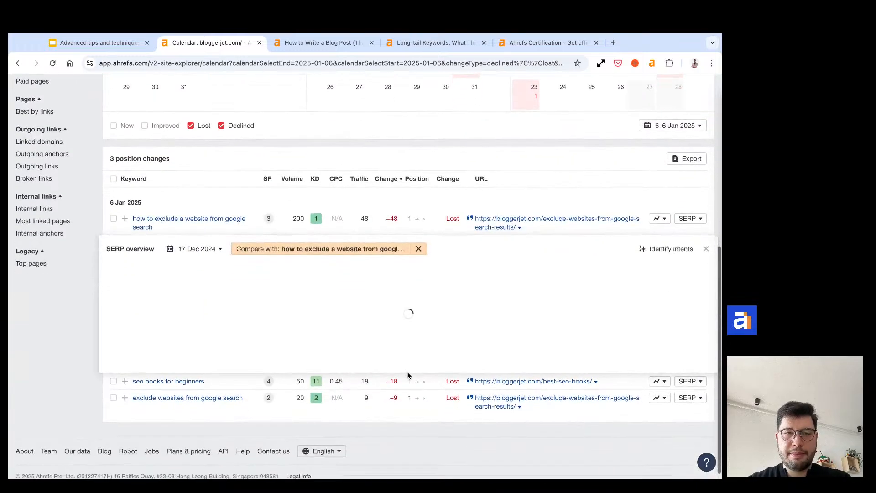
scroll(408, 375, "down", 2)
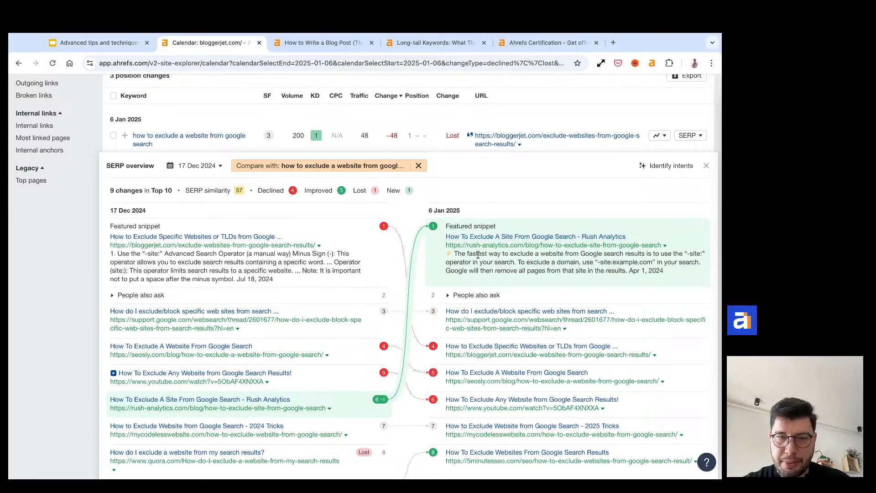
scroll(478, 255, "down", 4)
scroll(479, 259, "up", 3)
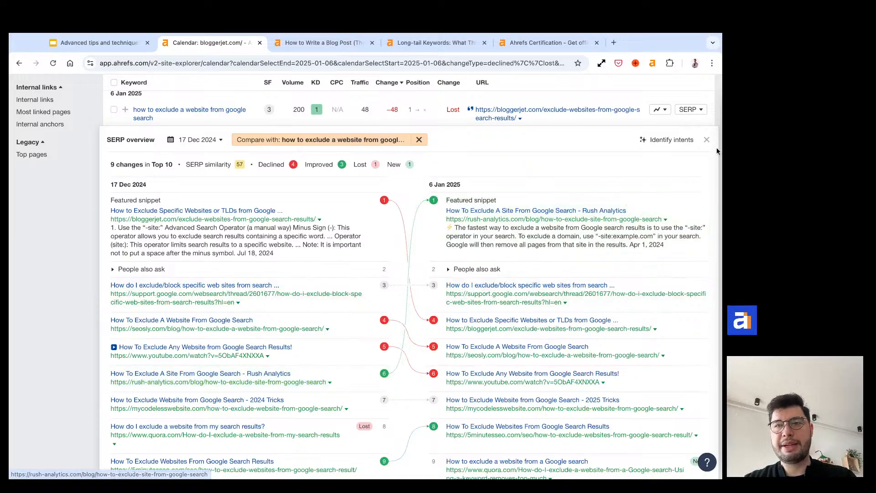
Identify the search intents for both SERP dates, review those for 6 Jan 2025, and close the SERP overview
left_click(680, 145)
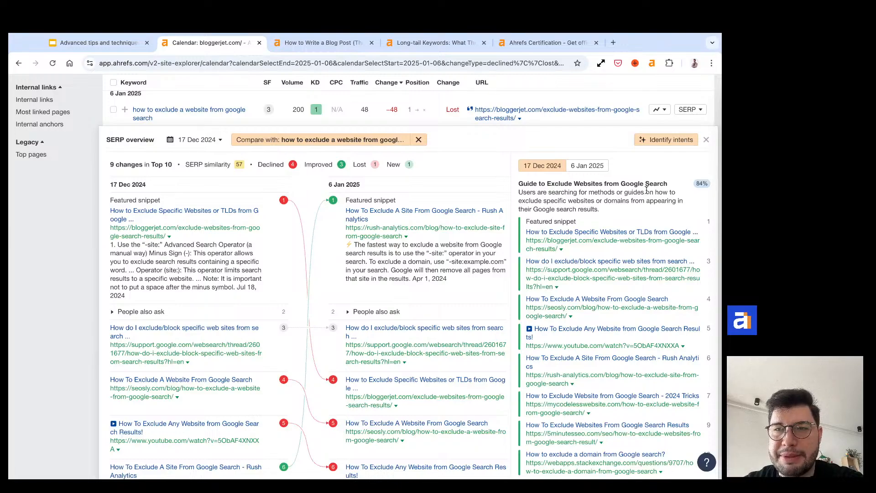
left_click(592, 167)
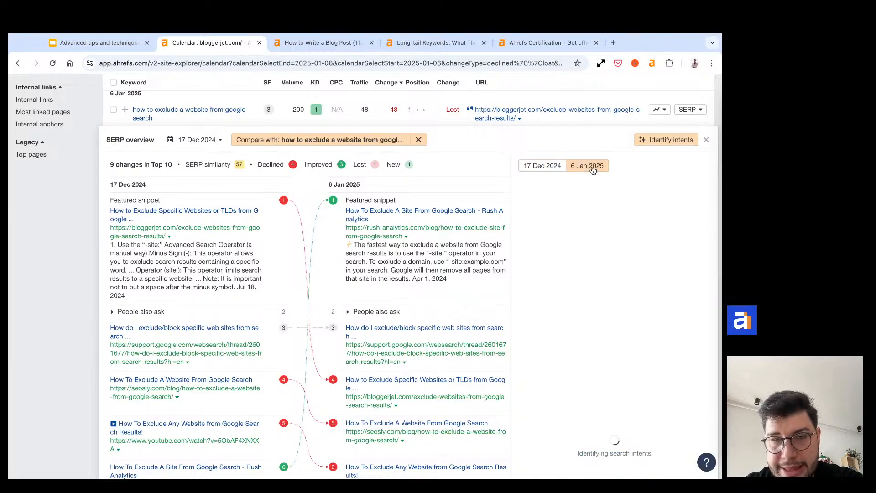
scroll(587, 196, "down", 4)
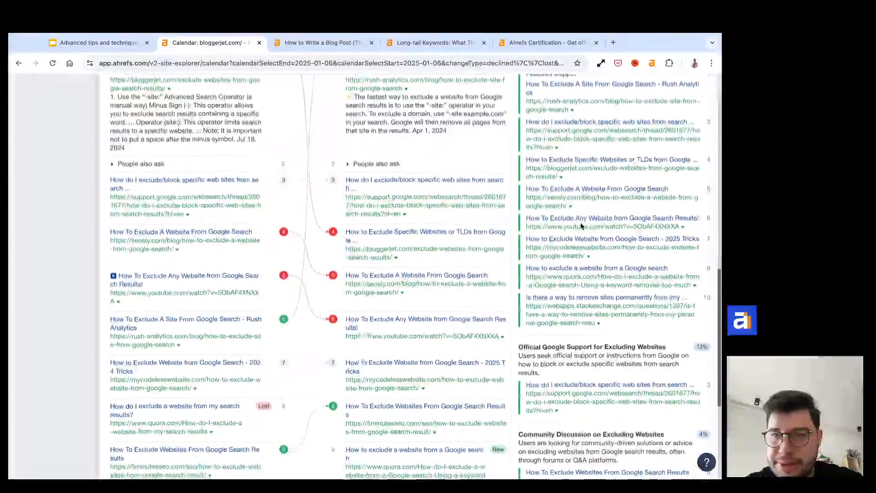
scroll(581, 223, "up", 3)
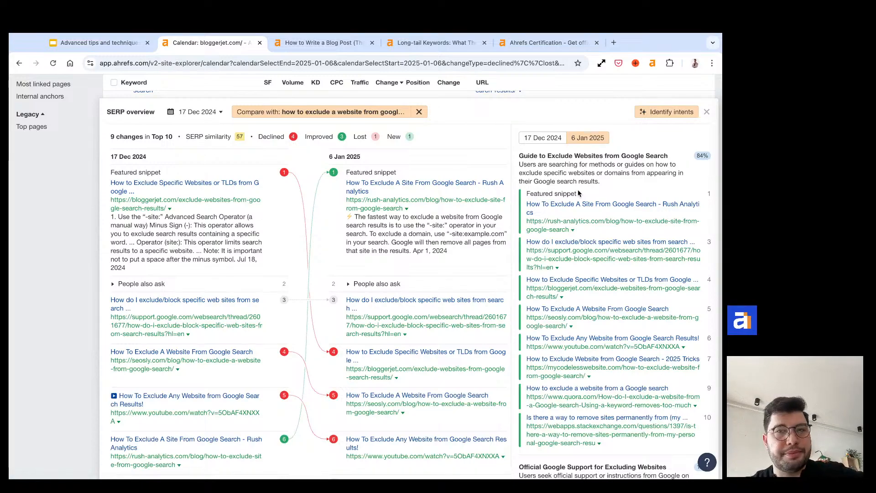
left_click(706, 112)
Extend the calendar's SERP features filter to all features where the target ranks and show the results
scroll(527, 151, "up", 5)
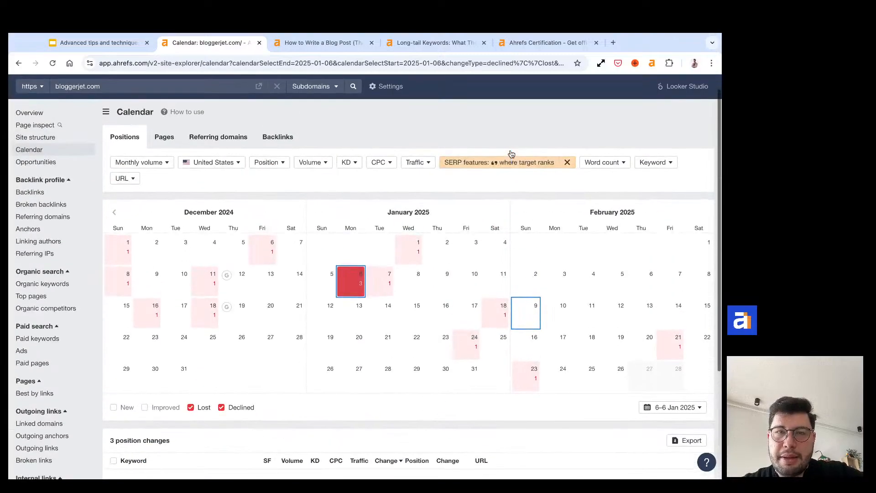
left_click(510, 161)
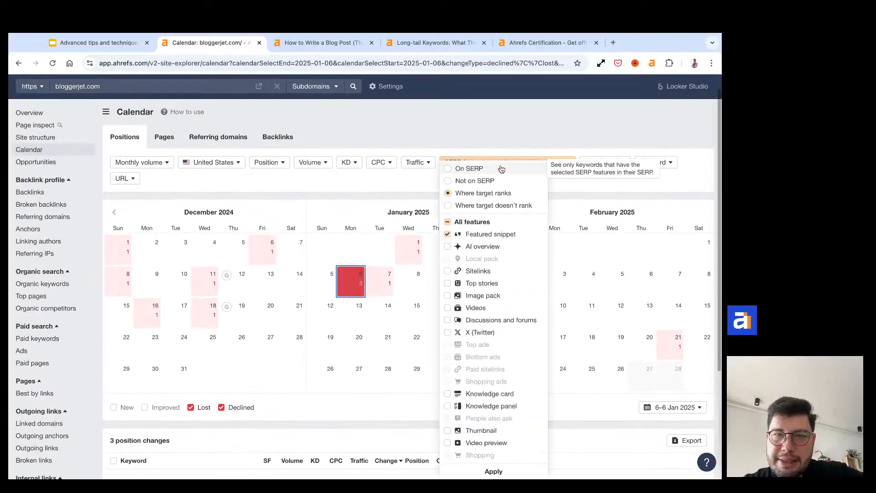
left_click(447, 223)
left_click(475, 471)
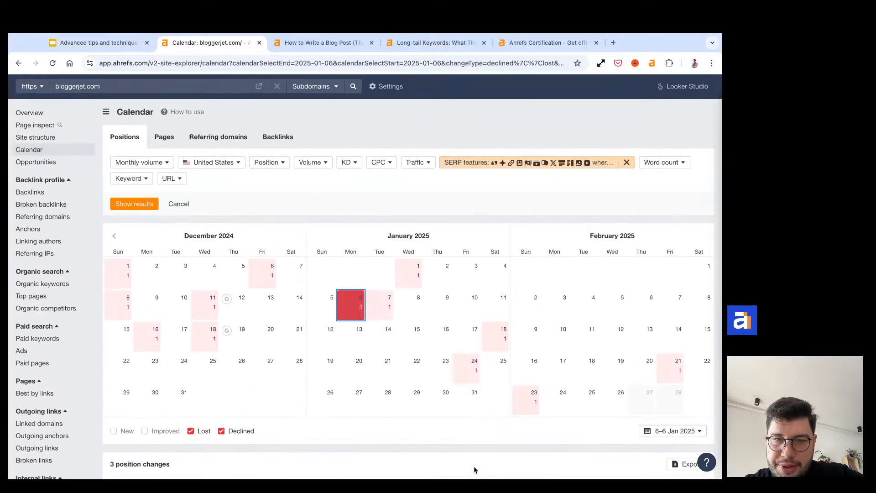
left_click(137, 204)
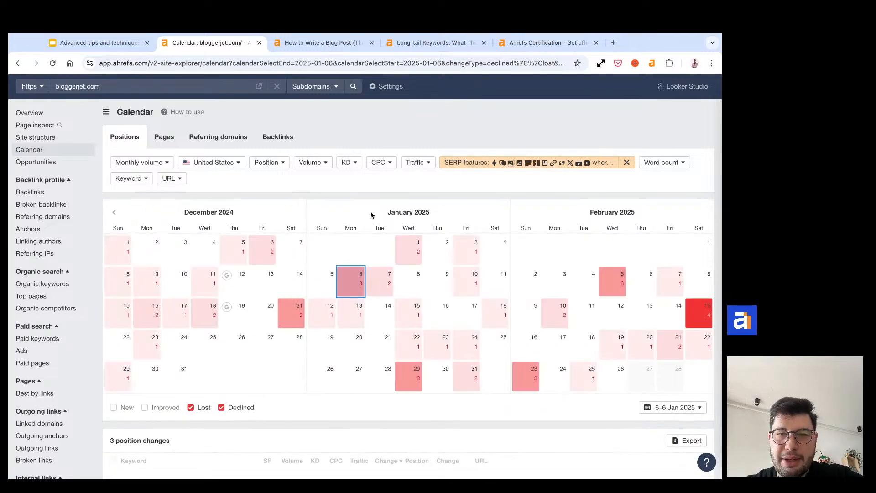
Select 15 February 2025 in the calendar and review that day's lost and declined keywords
left_click(702, 318)
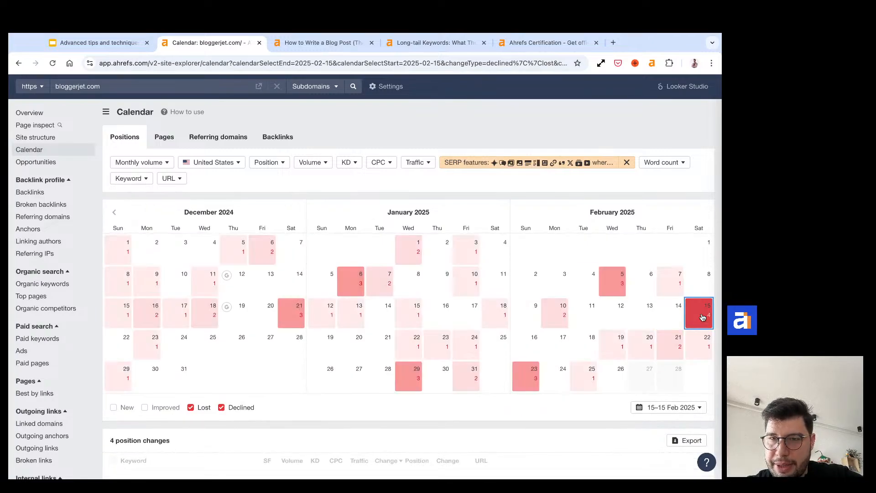
scroll(548, 319, "down", 3)
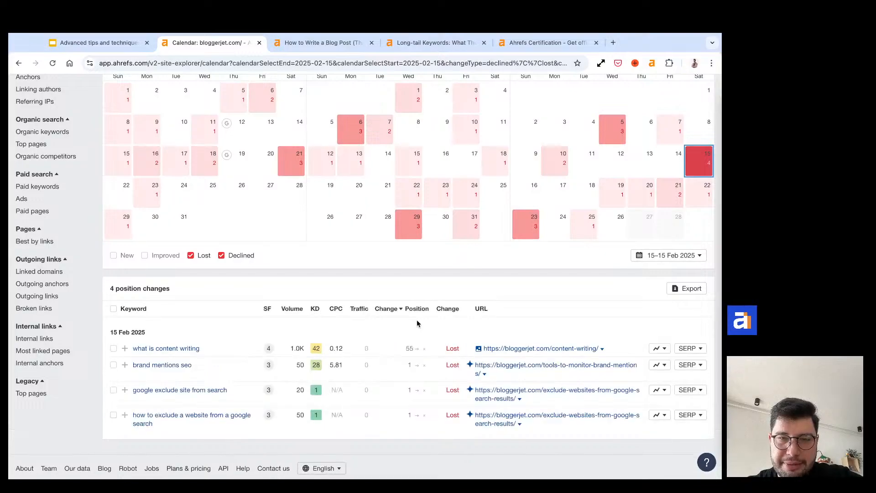
scroll(417, 323, "down", 1)
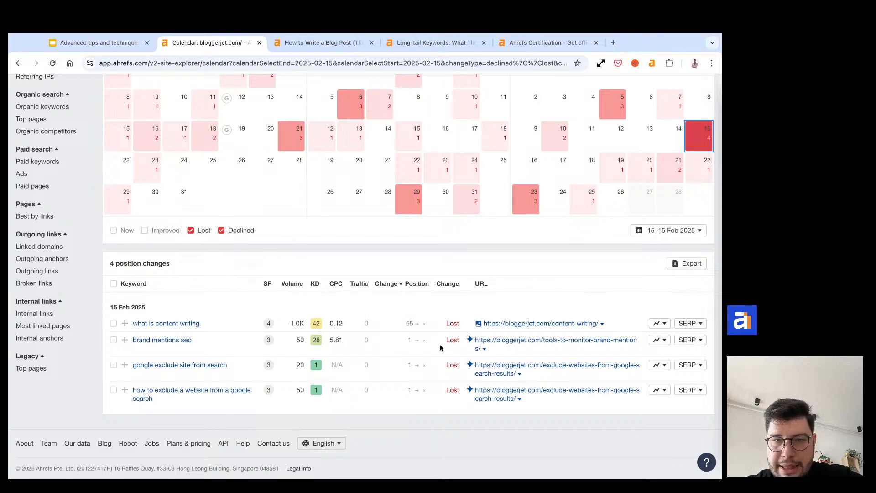
Open the SERP overview for "brand mentions seo" and compare its 24 Jan 2025 SERP with the one from 15 Feb 2025
left_click(690, 340)
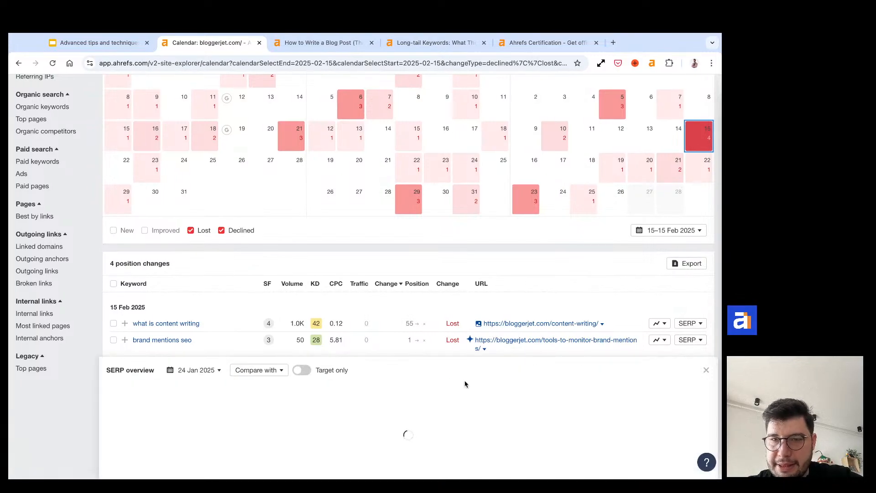
scroll(458, 382, "down", 3)
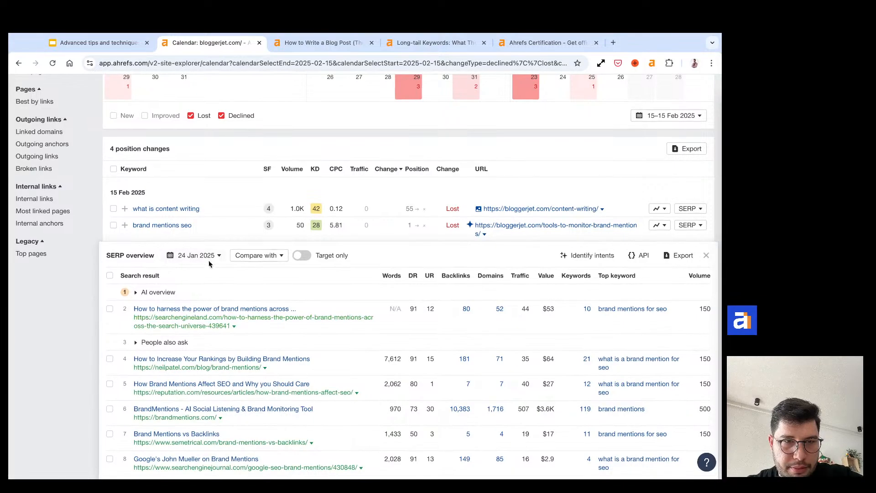
left_click(253, 257)
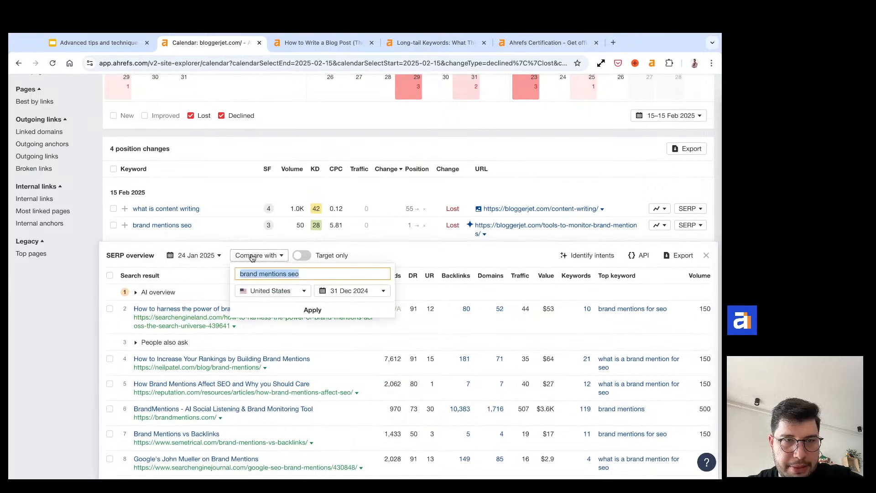
left_click(352, 291)
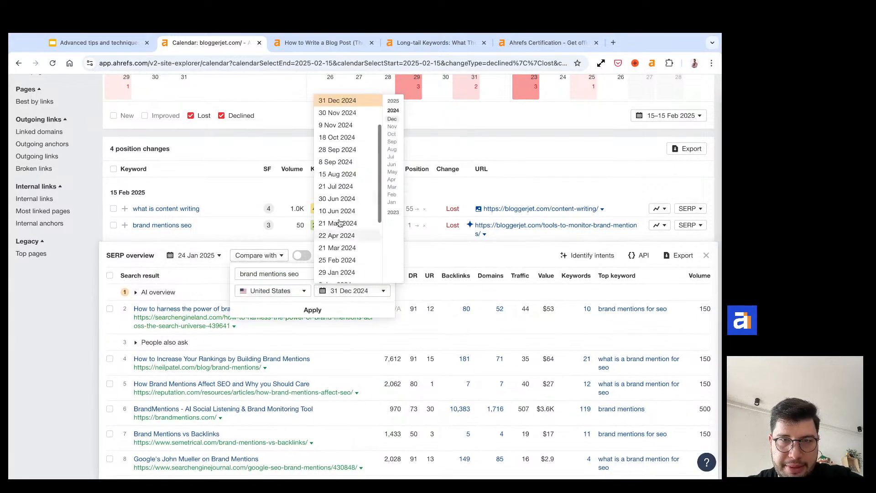
left_click(393, 101)
left_click(338, 111)
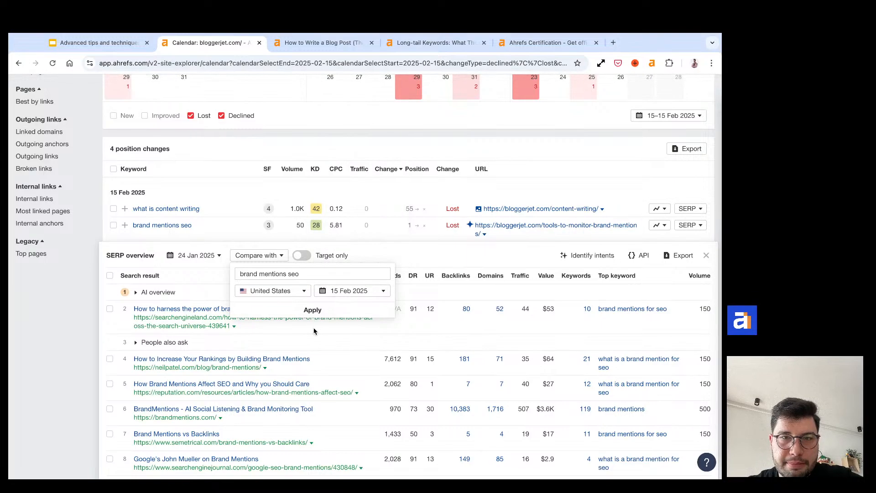
left_click(326, 312)
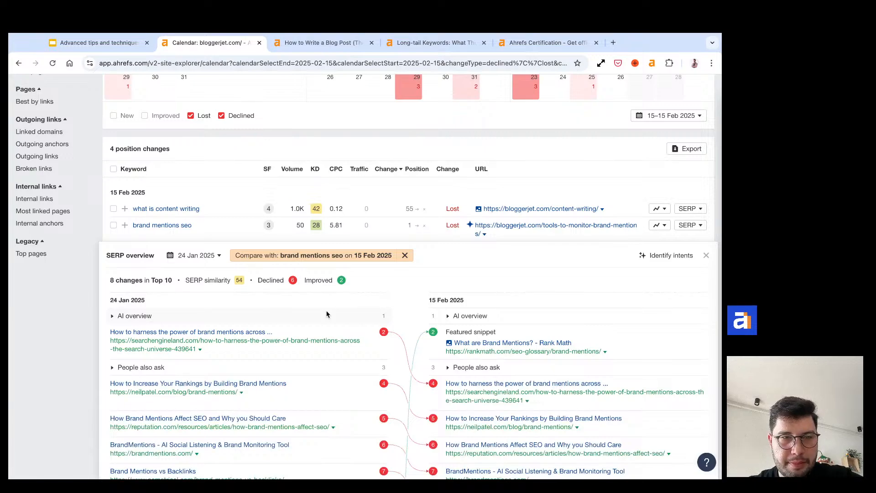
Expand the AI overview on both SERP dates and examine the cited pages and the ranking shifts below them
scroll(326, 314, "down", 2)
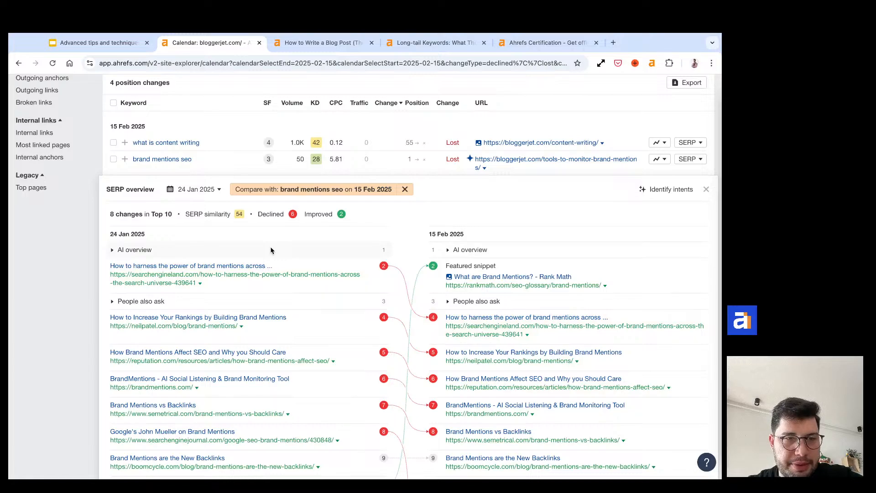
left_click(114, 250)
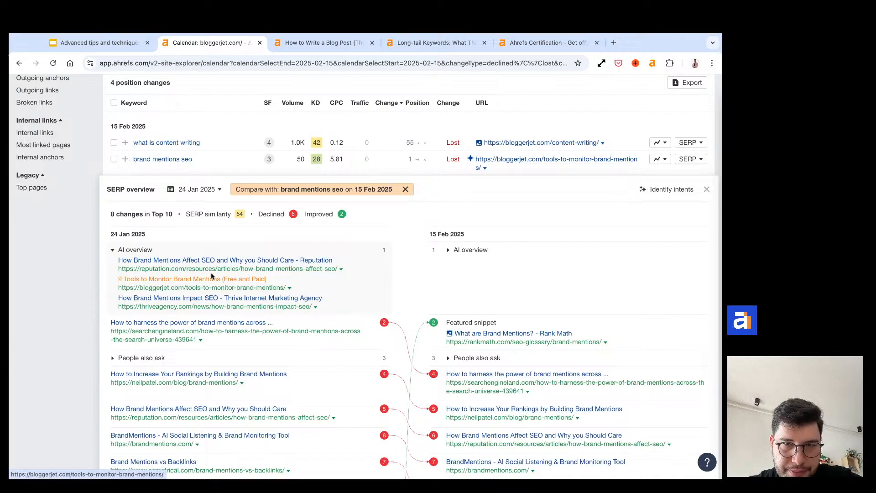
left_click(449, 250)
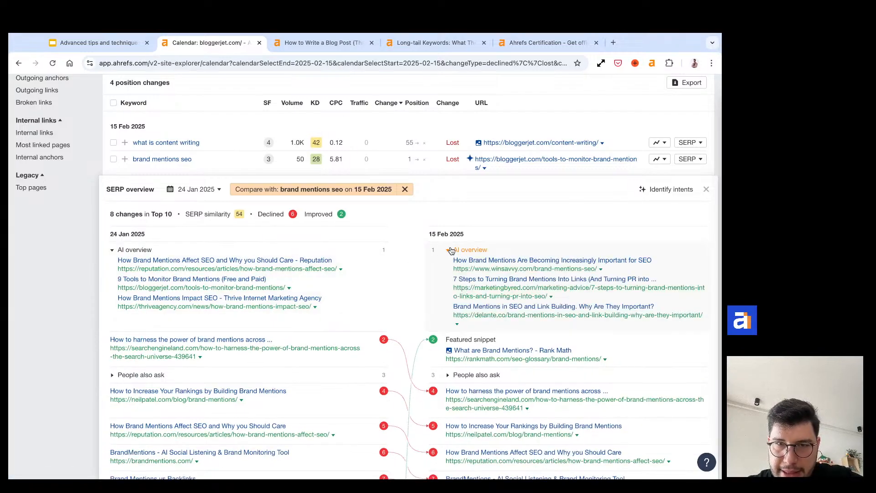
scroll(451, 250, "down", 2)
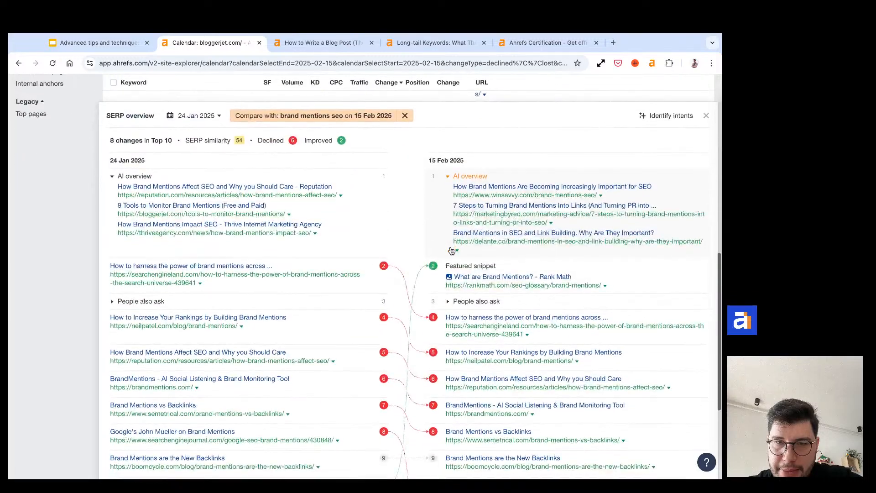
scroll(451, 251, "down", 2)
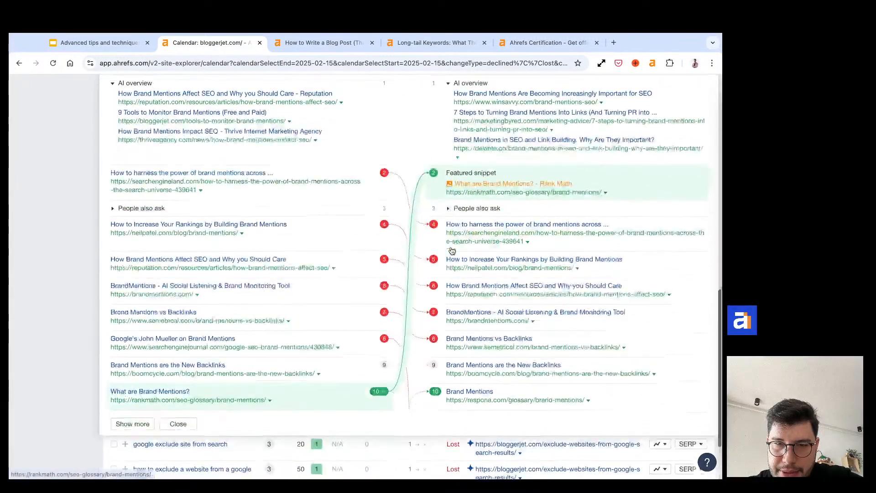
scroll(452, 251, "up", 2)
scroll(451, 250, "up", 1)
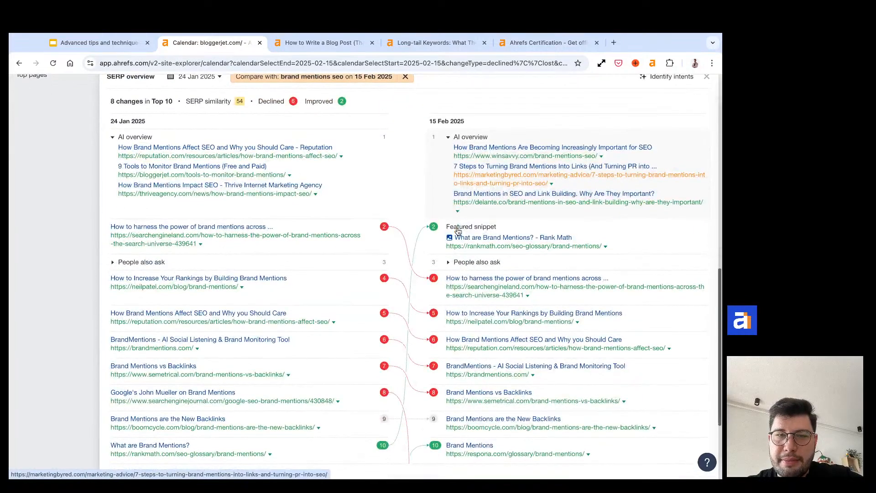
scroll(455, 229, "down", 1)
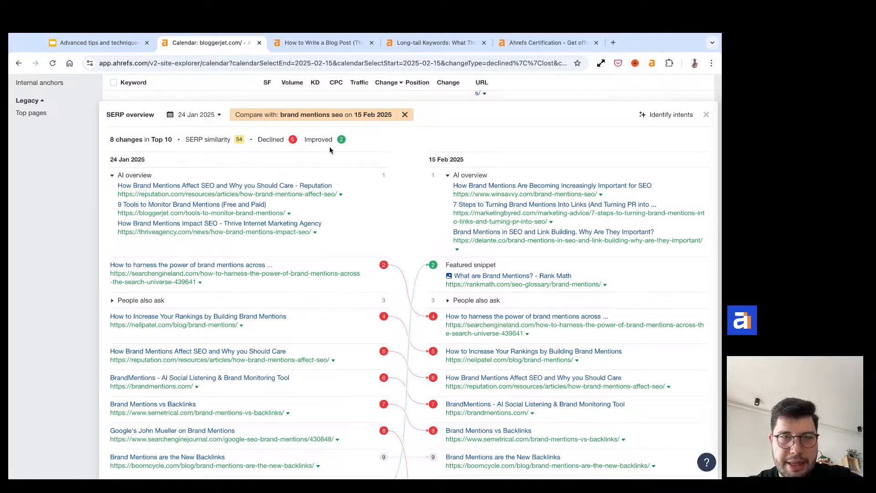
Identify the search intents, compare those for 24 Jan 2025 and 15 Feb 2025, and close the SERP overview
left_click(671, 117)
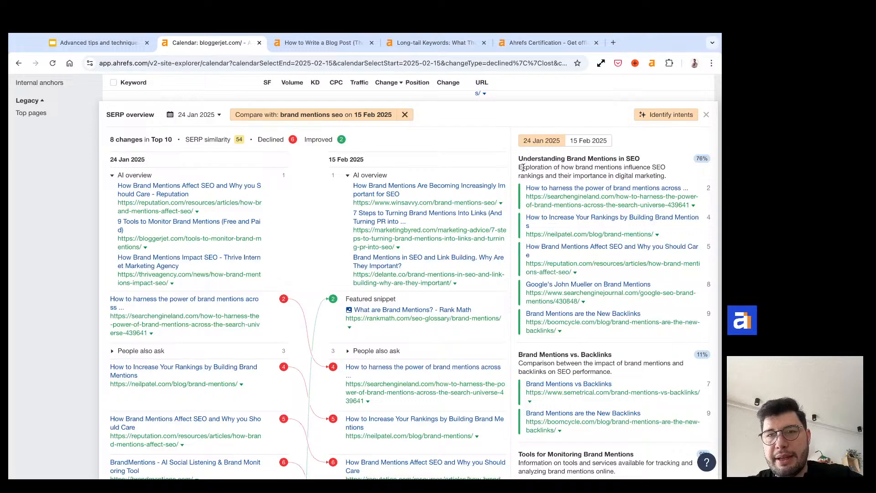
mouse_move(706, 160)
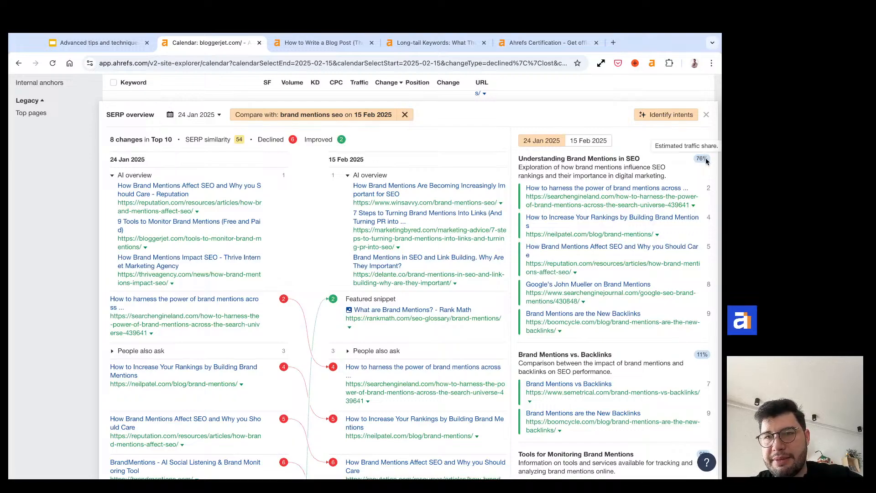
left_click(600, 140)
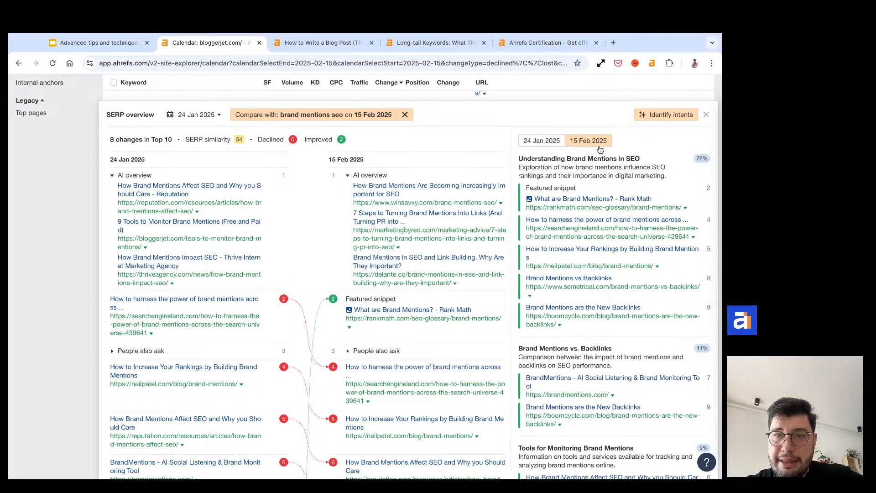
left_click(546, 143)
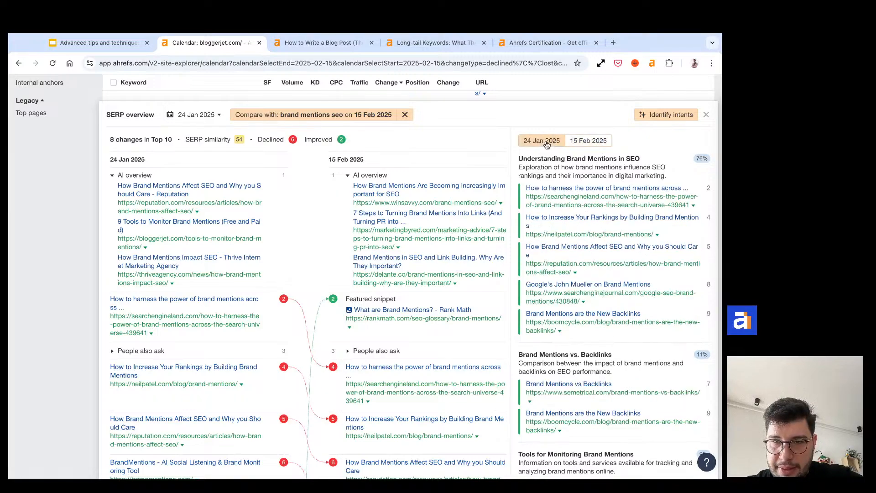
left_click(581, 141)
left_click(548, 140)
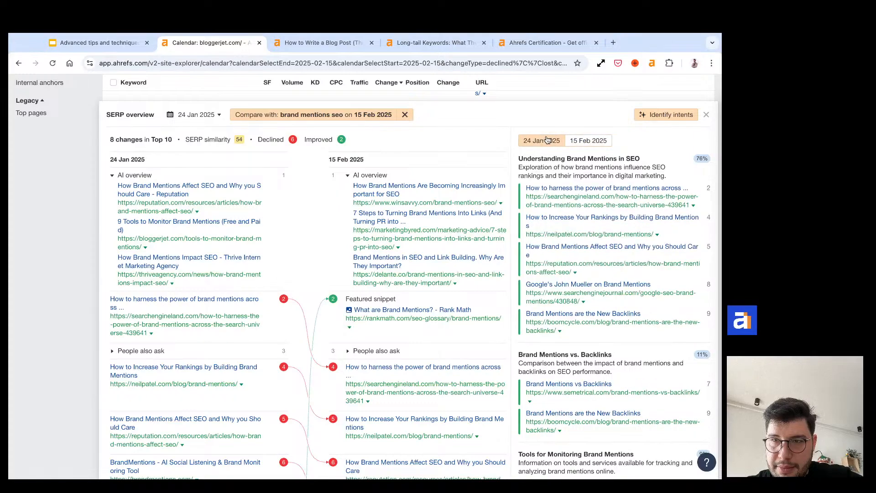
left_click(580, 139)
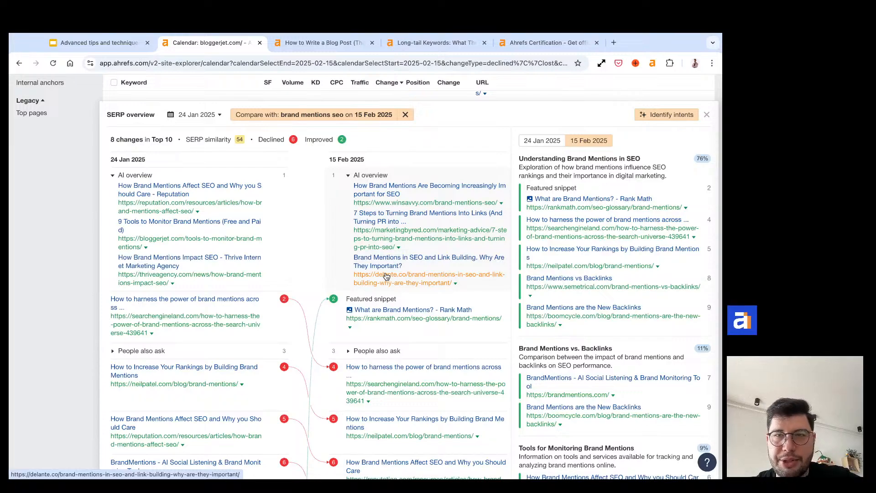
scroll(386, 276, "up", 2)
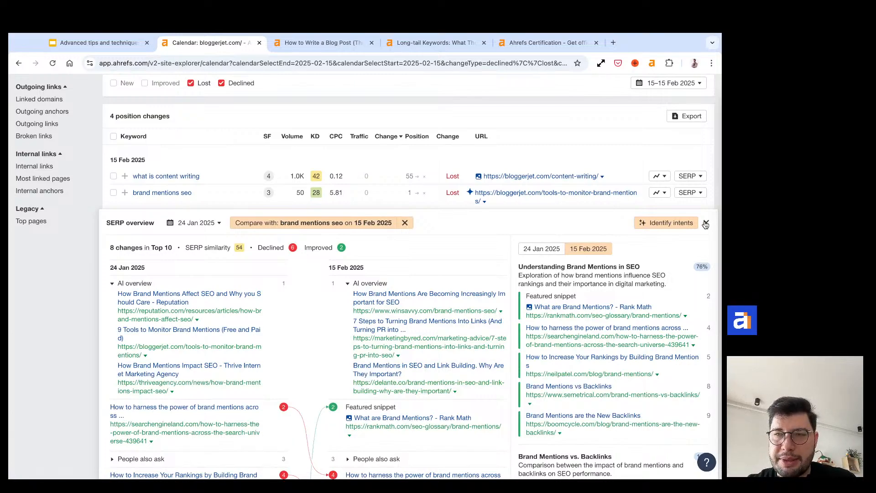
left_click(705, 224)
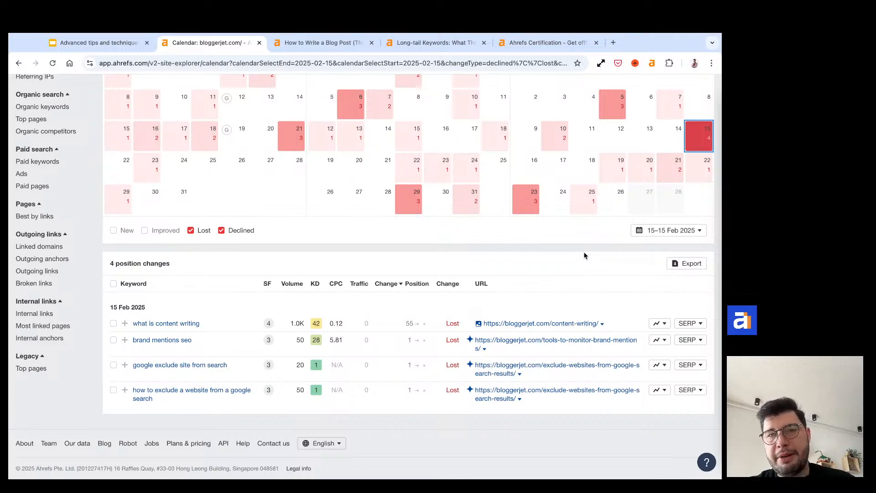
Switch to the Google Slides presentation "Advanced tips and techniques in Site Explorer"
scroll(585, 254, "up", 3)
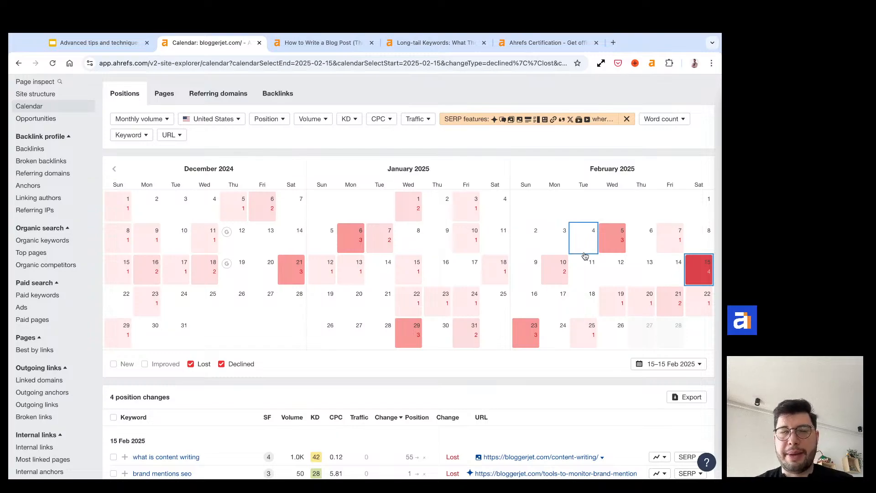
scroll(585, 255, "up", 3)
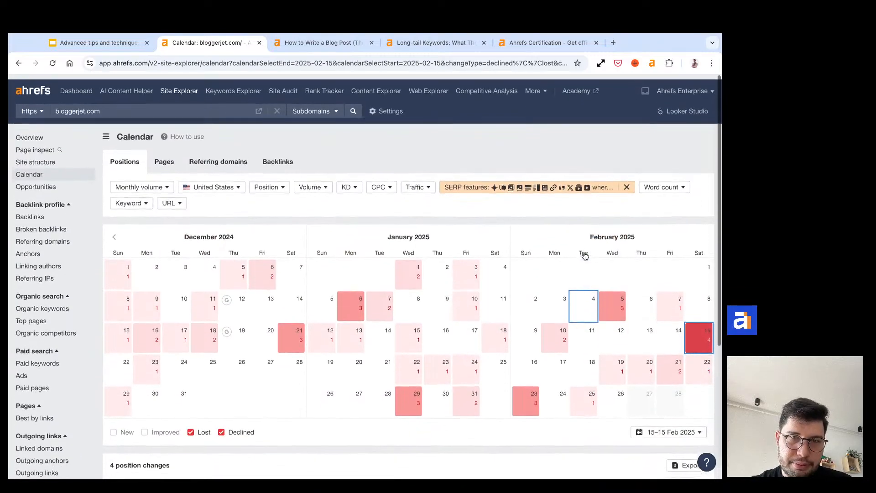
left_click(84, 43)
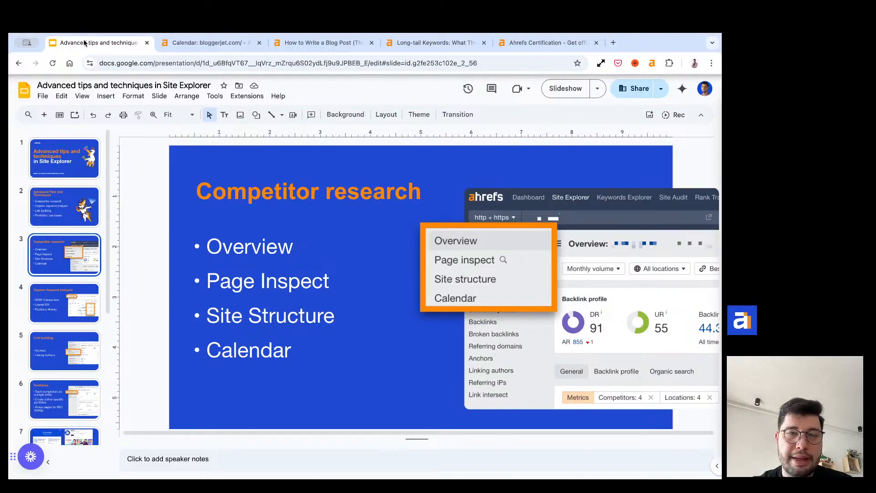
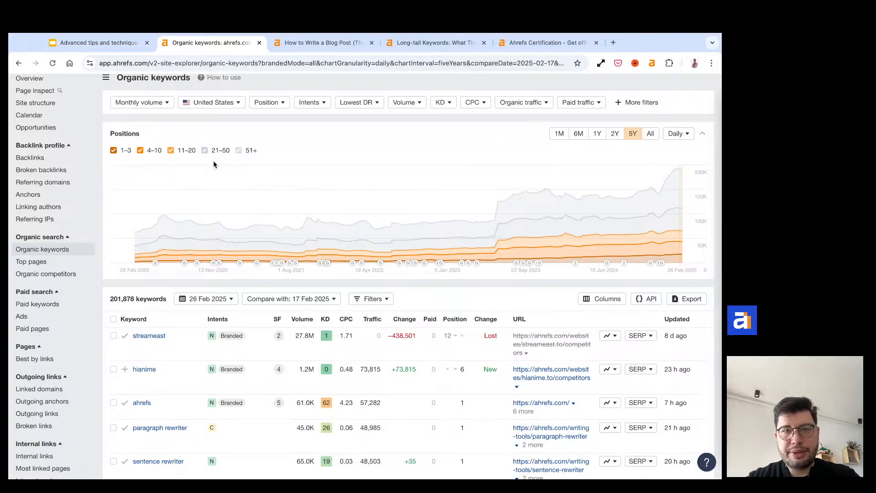
Collapse the positions chart and show only organic keywords with a lowest DR of up to 30 in the top 5
left_click(703, 134)
scroll(459, 137, "up", 1)
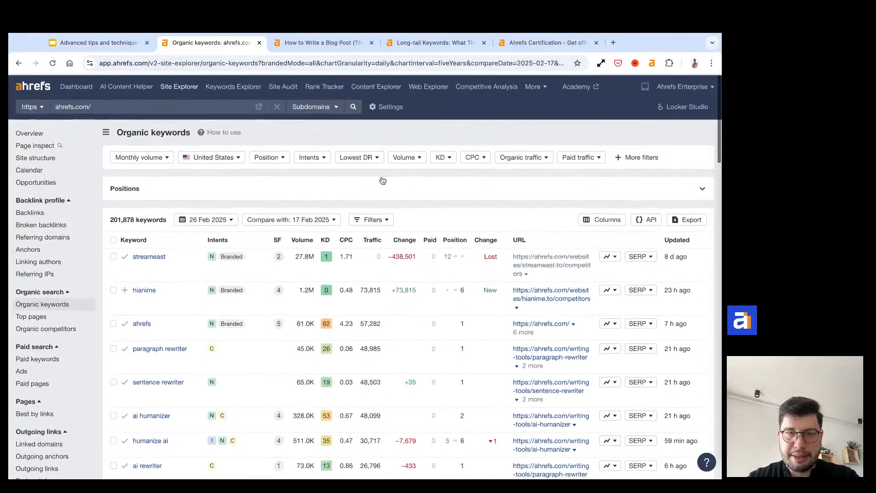
left_click(363, 160)
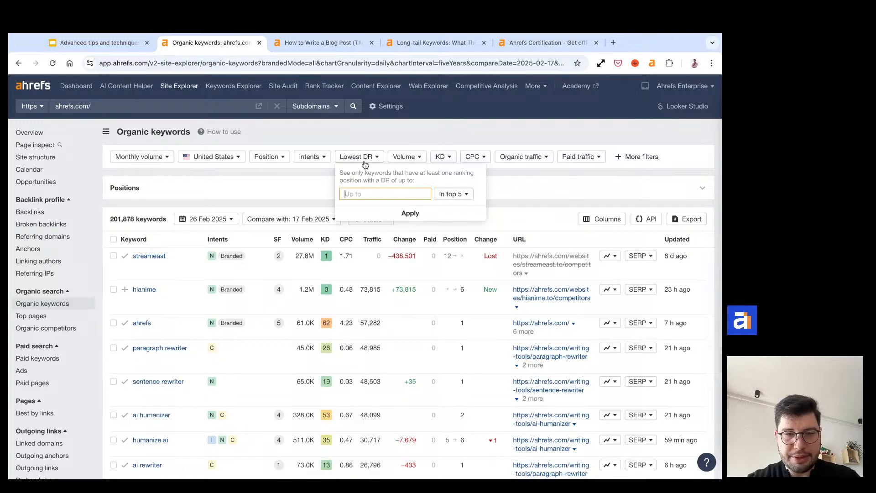
type("30")
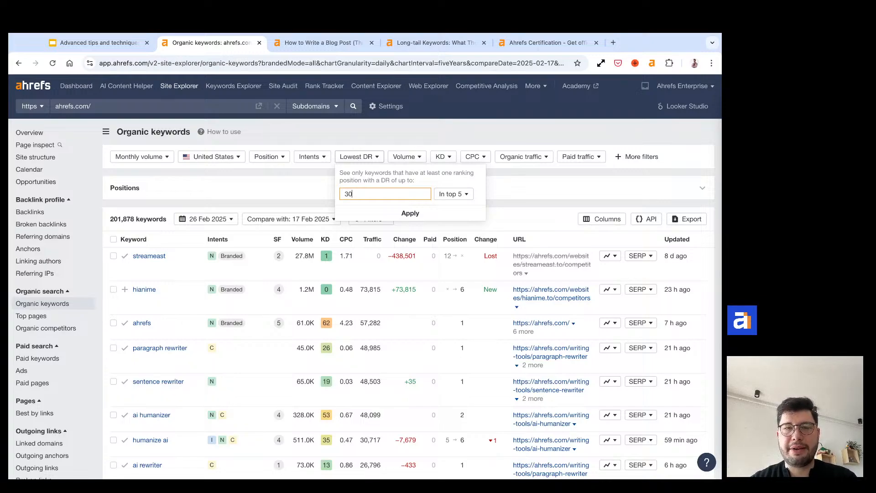
left_click(453, 196)
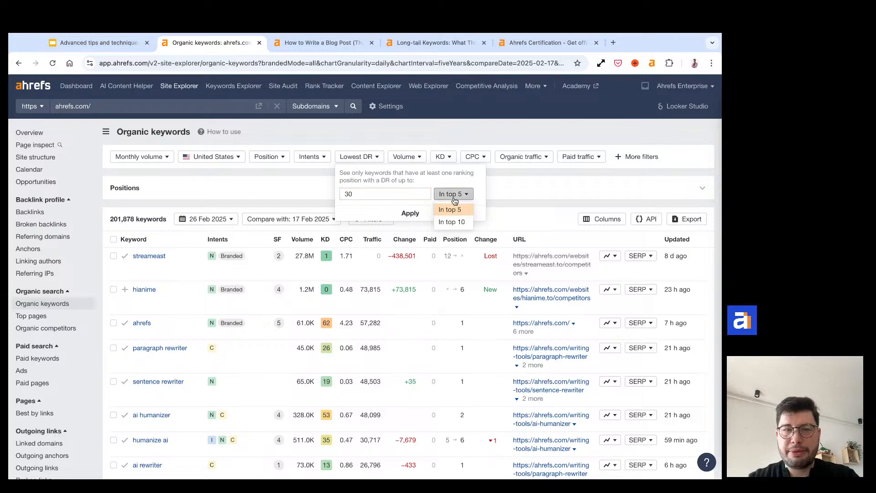
left_click(455, 199)
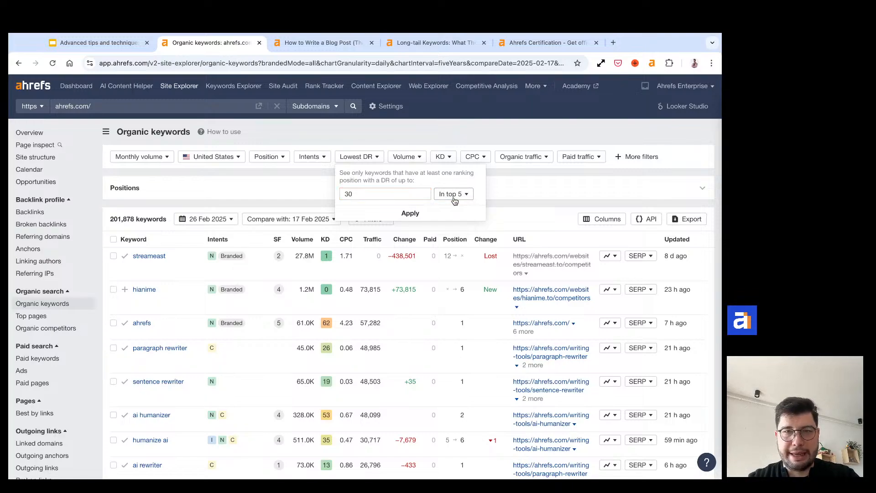
left_click(435, 215)
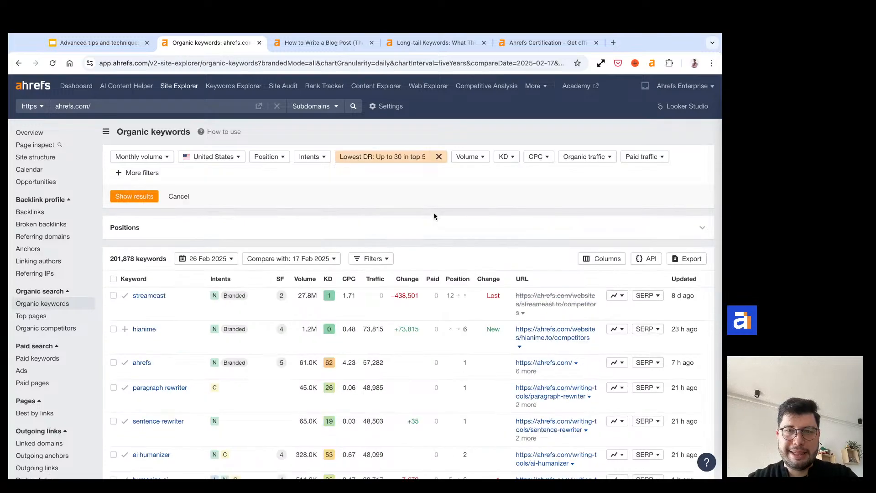
left_click(147, 200)
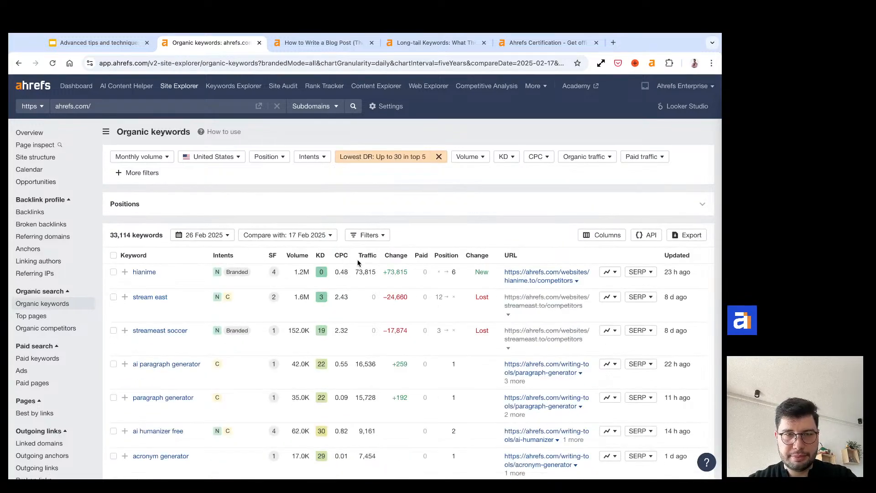
Open the SERP overview for "ai humanizer free" and check the DR of the fifth and sixth ranking pages
scroll(358, 259, "down", 2)
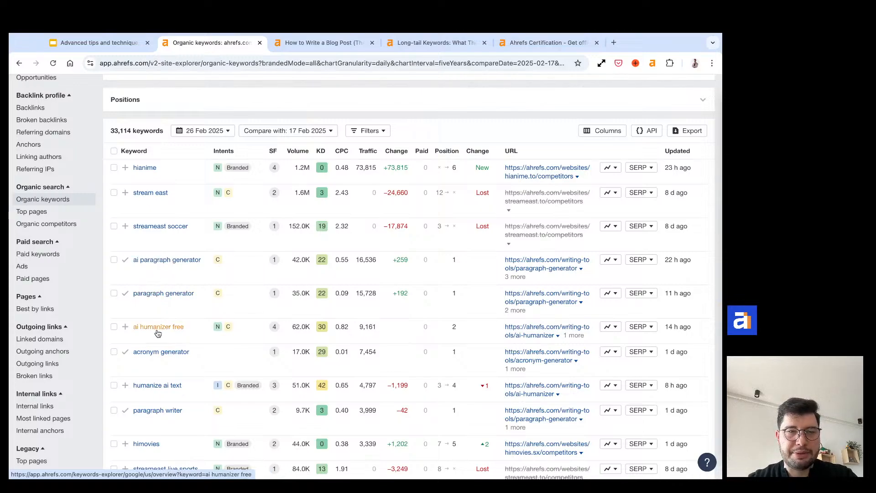
left_click(646, 327)
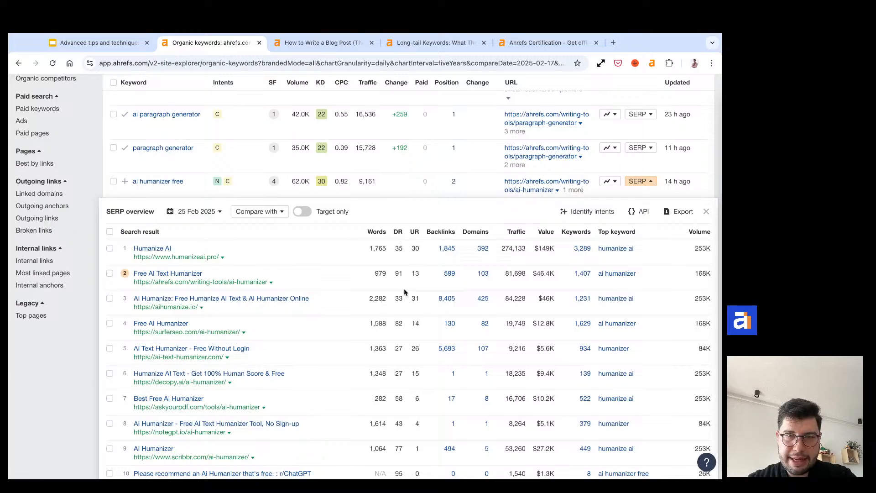
scroll(404, 294, "down", 2)
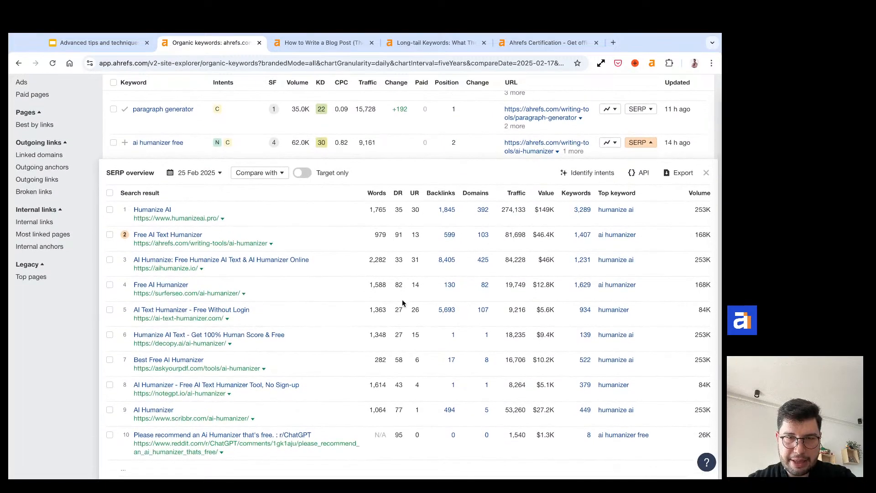
left_click_drag(403, 311, 395, 313)
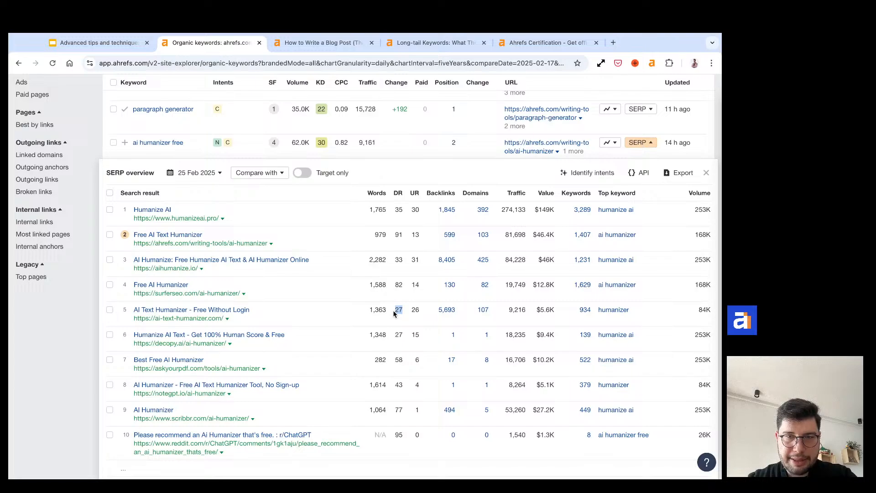
left_click(402, 333)
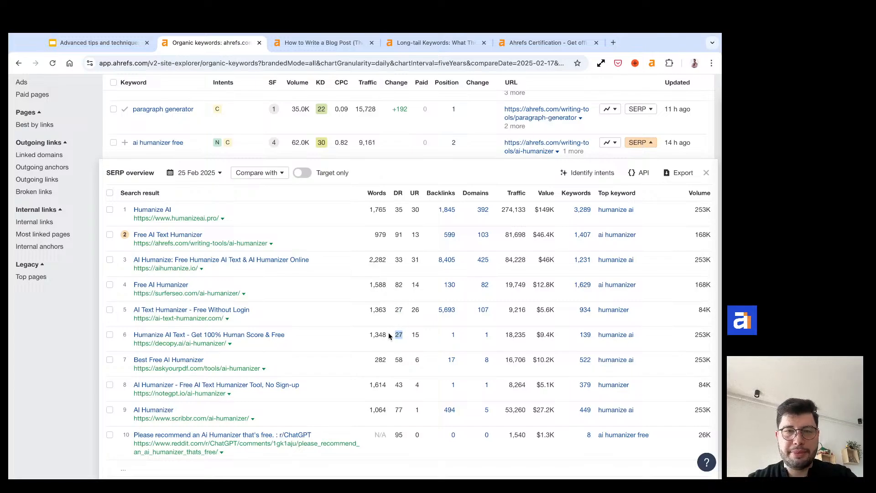
Compare the DR of the ahrefs.com, surferseo.com and askyourpdf.com results with the low-DR pages, and close the SERP overview
left_click(402, 218)
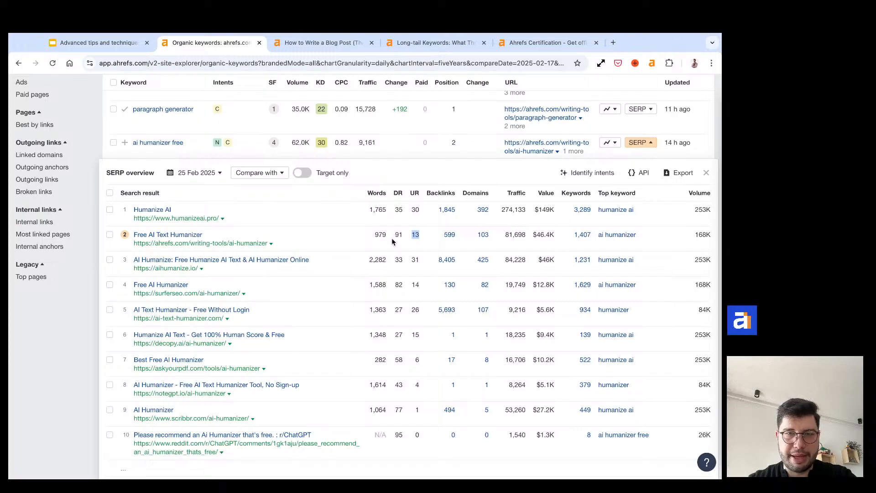
left_click_drag(403, 233, 394, 235)
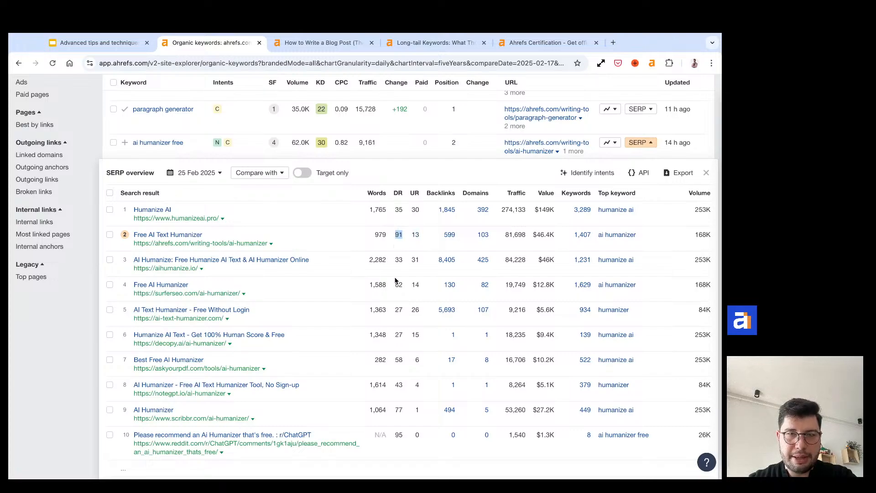
left_click_drag(405, 286, 395, 284)
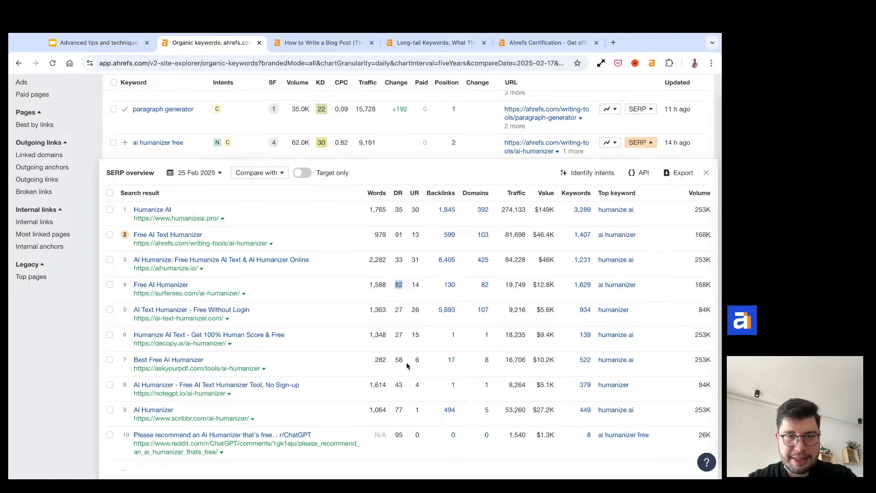
left_click_drag(408, 365, 396, 360)
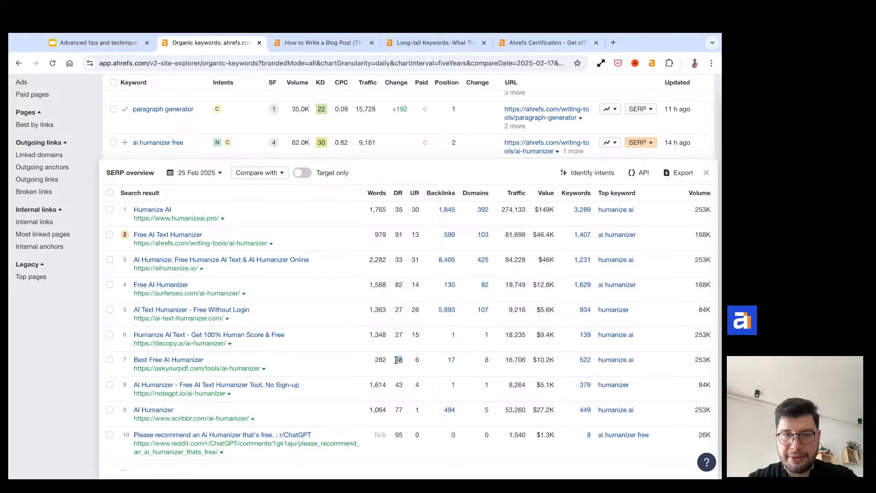
left_click(396, 360)
left_click_drag(408, 337, 396, 335)
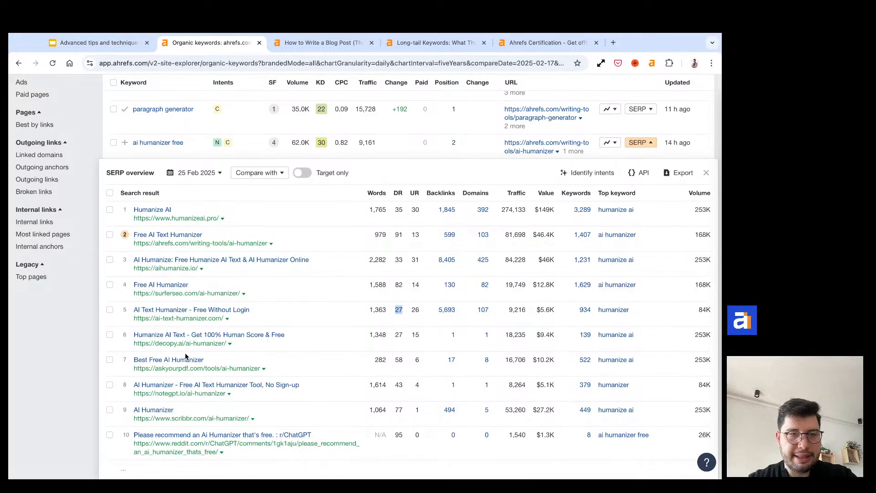
left_click(414, 343)
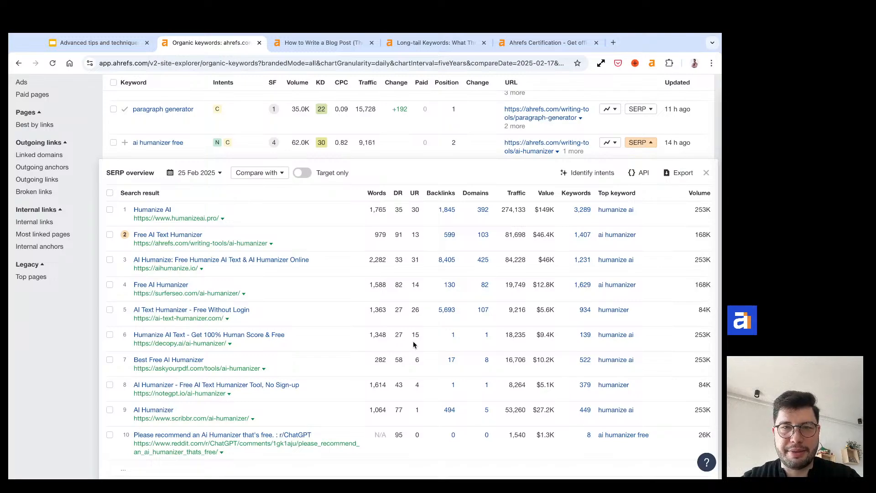
left_click(707, 174)
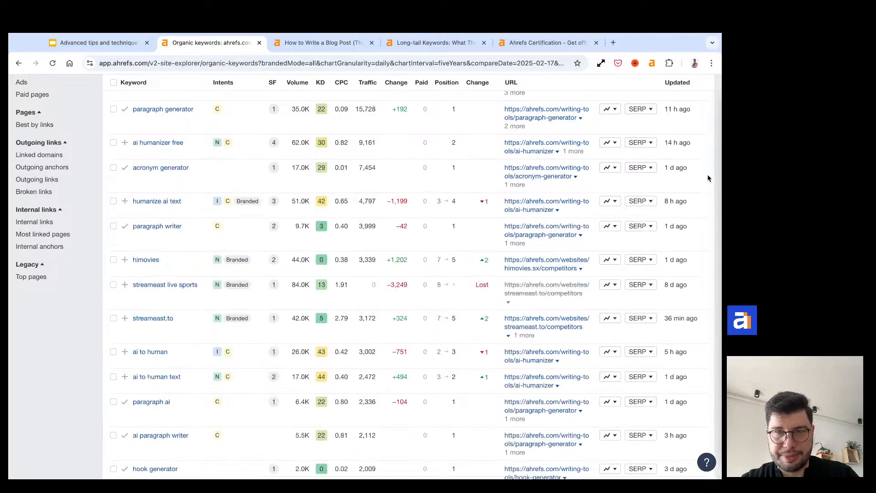
Remove the Lowest DR filter and refresh the organic keywords results
scroll(708, 176, "up", 6)
left_click(440, 157)
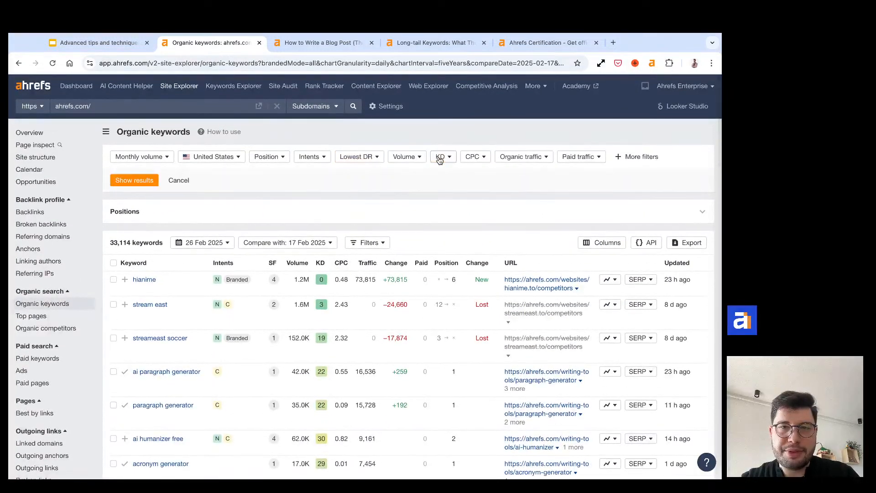
left_click(139, 181)
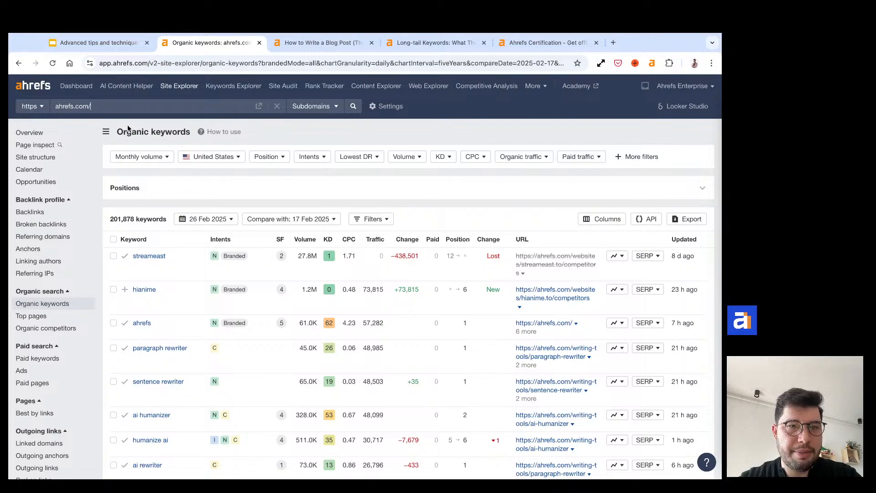
Filter the organic keywords report to keywords with multiple ranking URLs only
left_click_drag(116, 132, 197, 133)
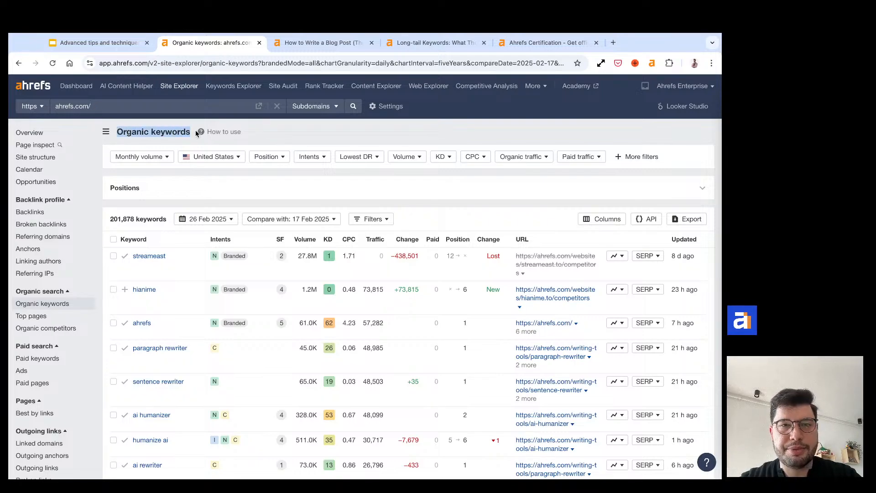
left_click(269, 132)
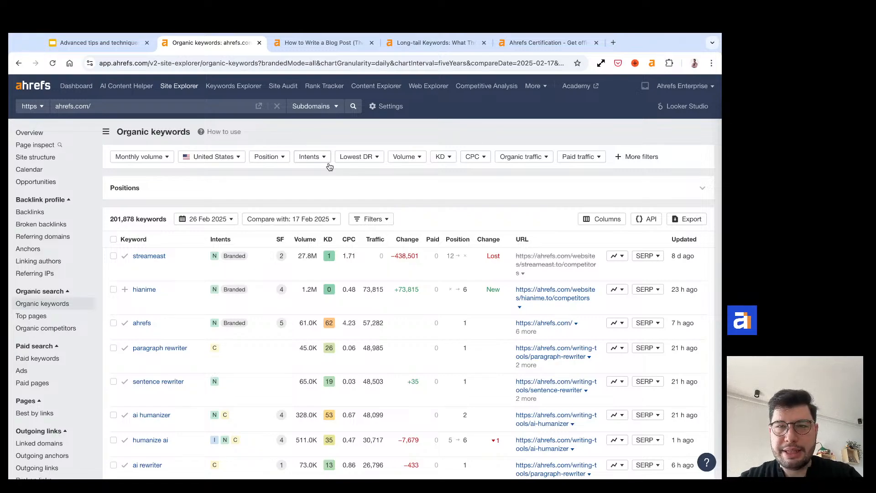
left_click(375, 222)
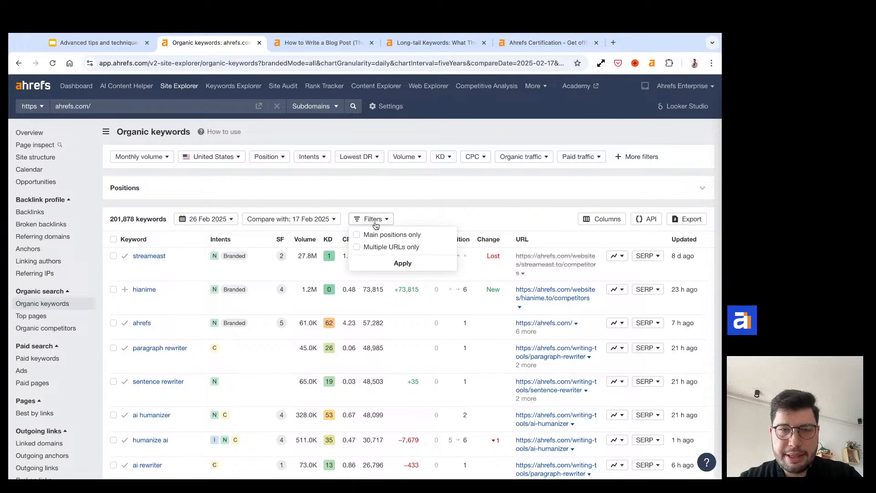
left_click(373, 248)
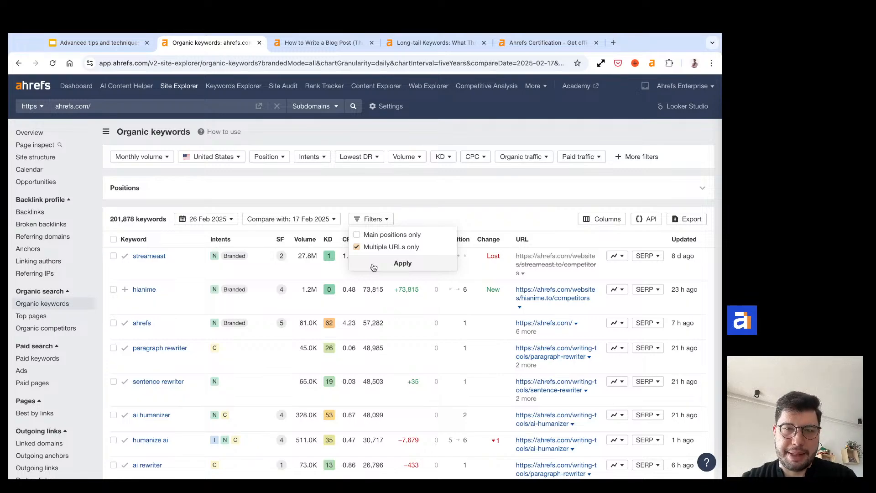
left_click(374, 264)
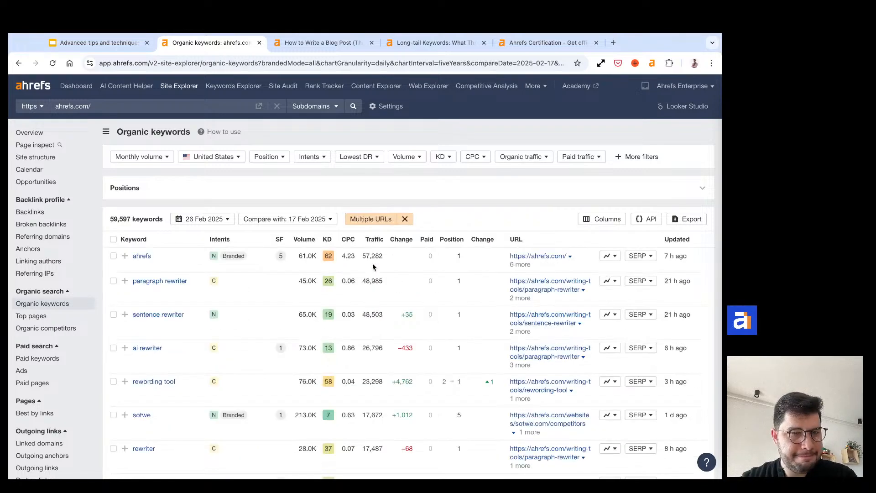
Examine the position history of the URLs ranking for "paragraph rewriter" over 17–26 Feb 2025, and close it
scroll(229, 278, "down", 1)
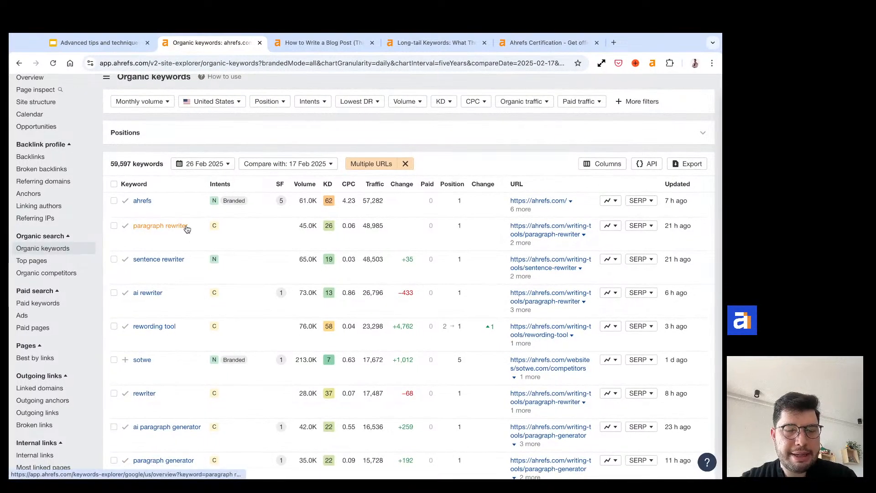
left_click(608, 226)
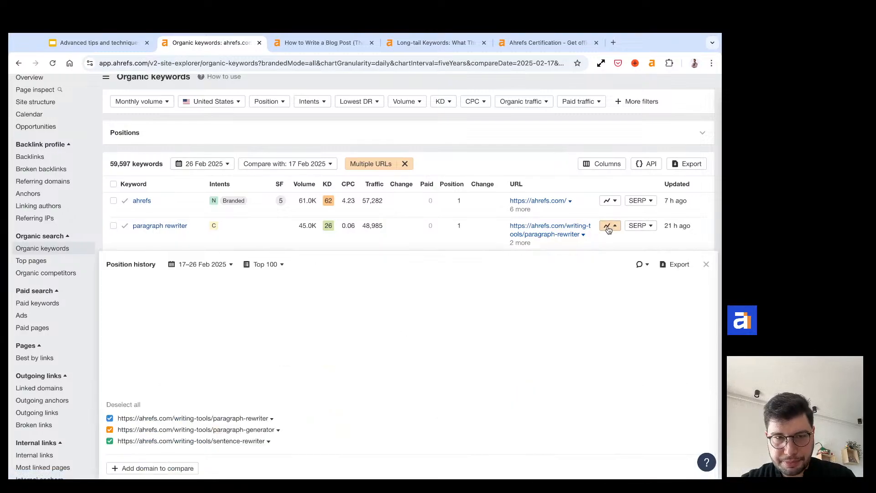
scroll(290, 263, "down", 2)
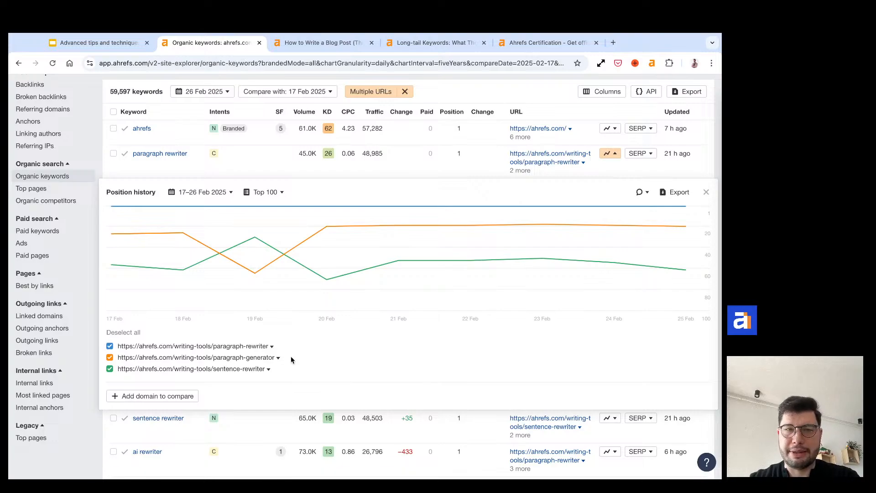
mouse_move(405, 238)
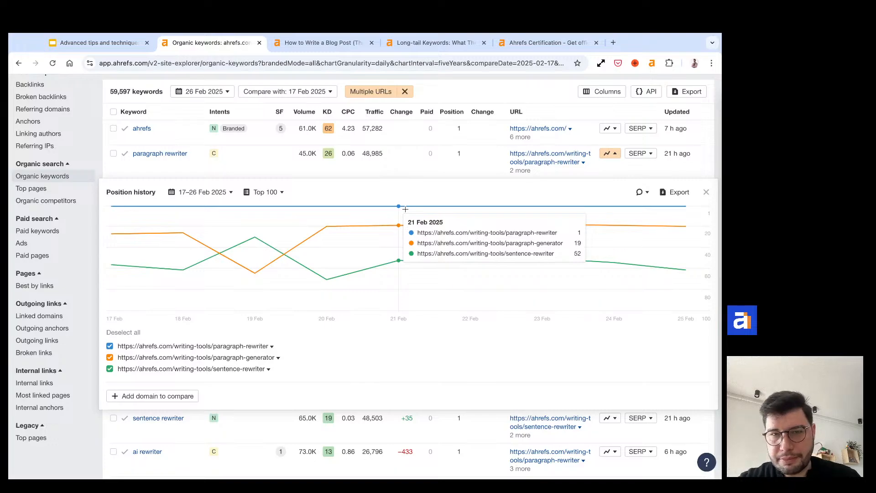
left_click(707, 193)
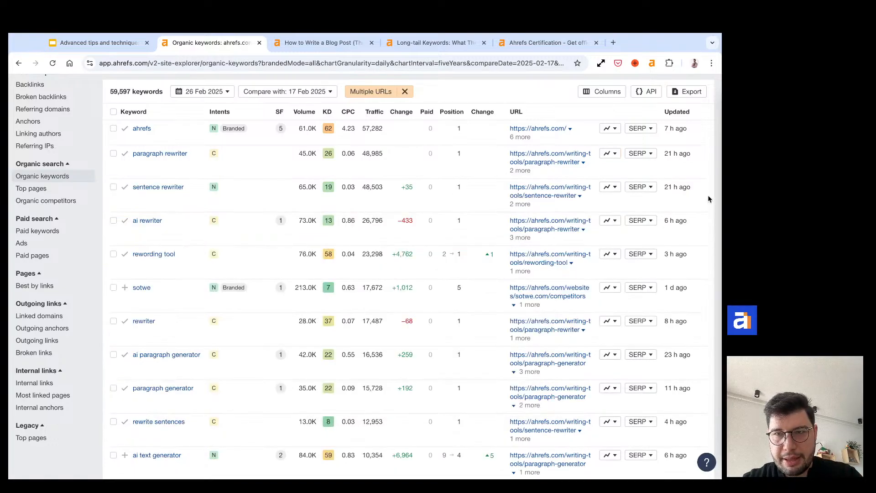
Filter the organic keywords report to keywords containing the phrase "ahrefs case study", using the any-value rule, and show the results
scroll(502, 212, "up", 3)
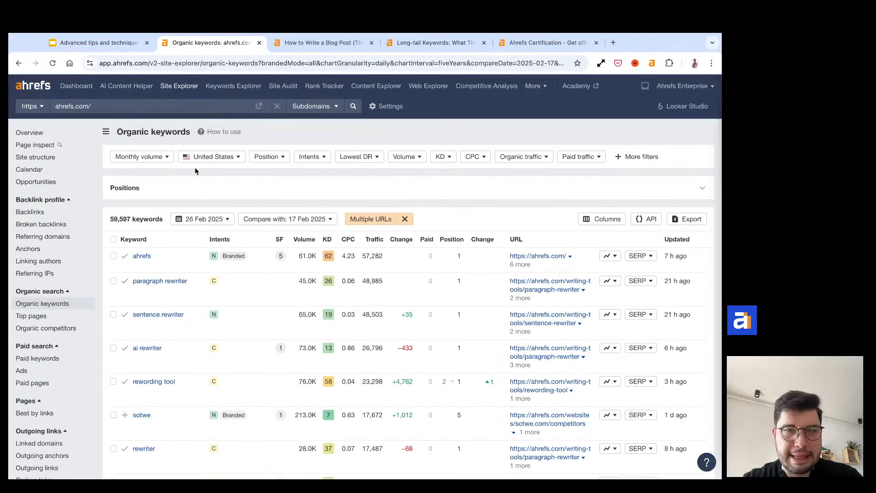
left_click(638, 162)
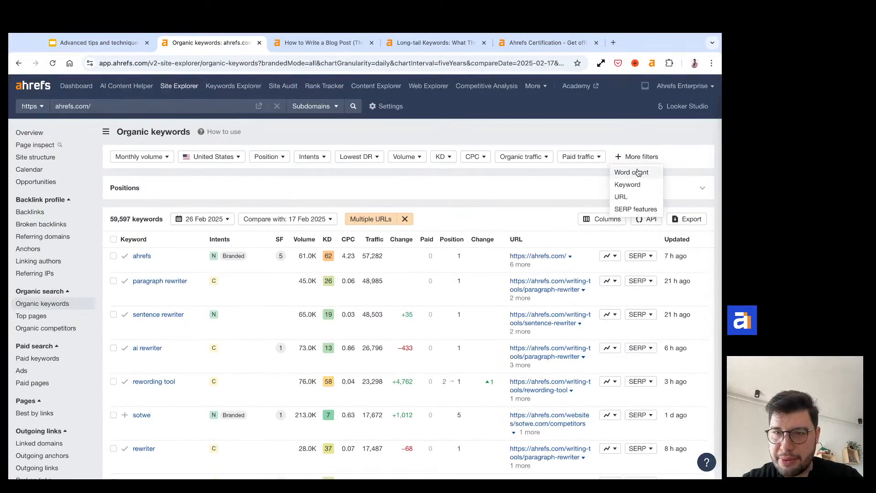
left_click(636, 184)
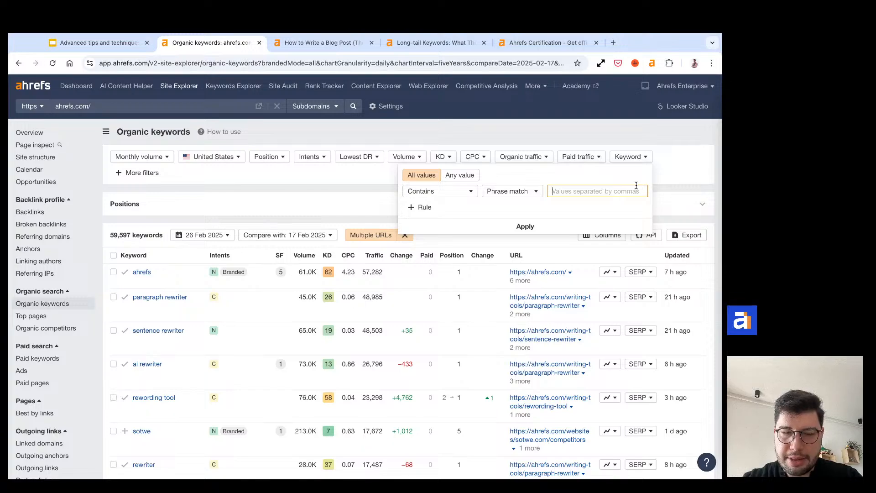
type("ahrefs case stud")
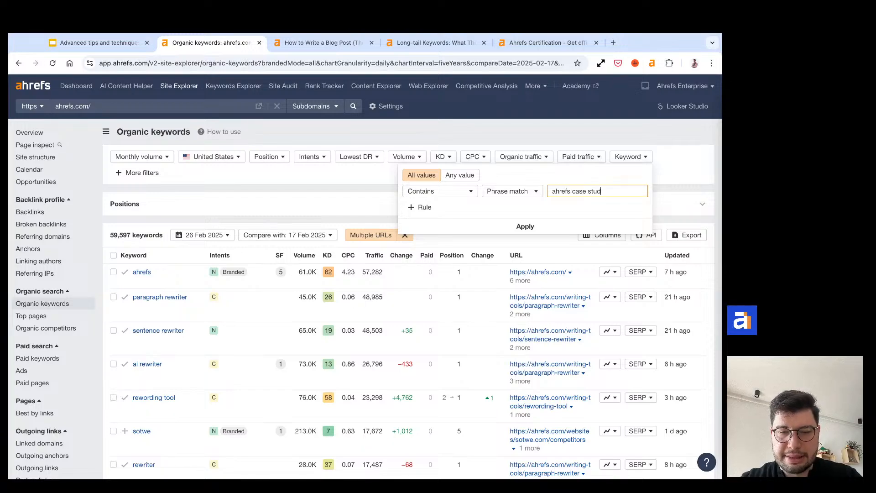
type("y")
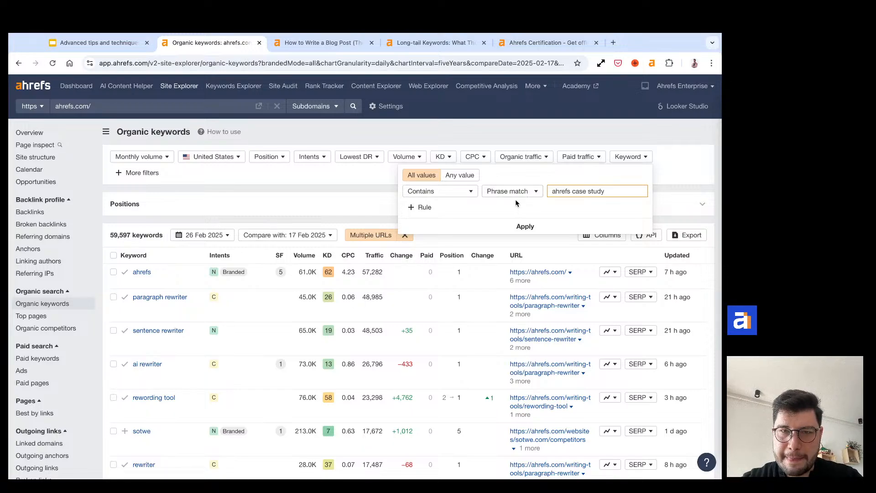
left_click(460, 175)
left_click(506, 229)
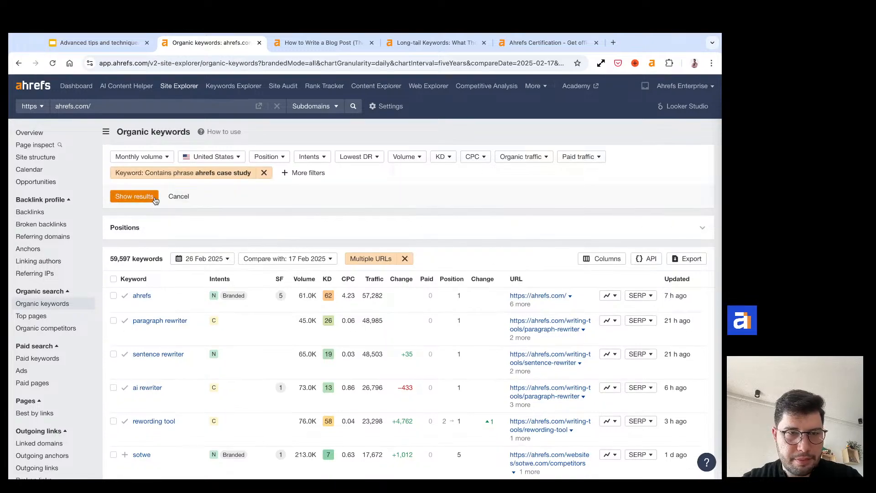
left_click(134, 196)
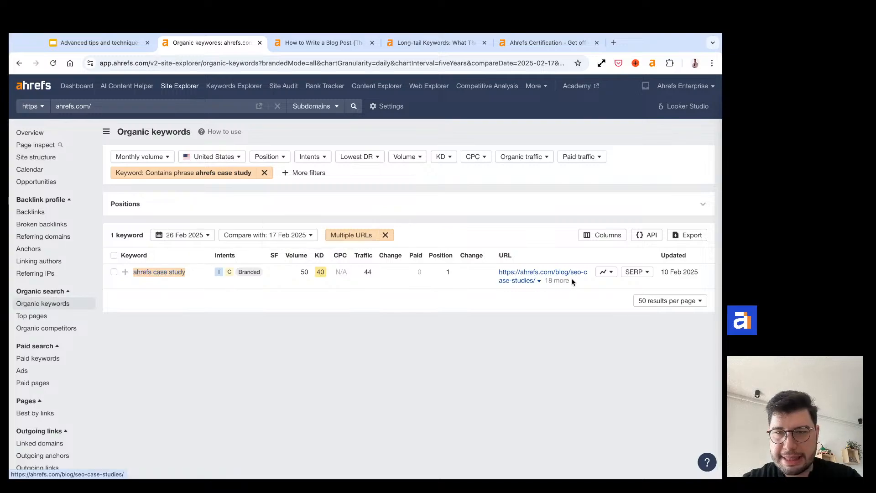
Display the position history of the URLs ranking for "ahrefs case study" over the last 6 months
left_click(604, 271)
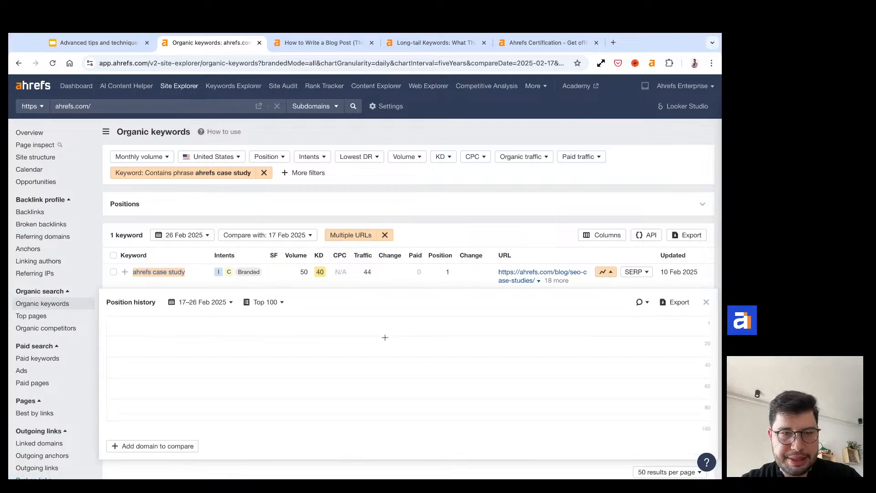
left_click(221, 301)
left_click(213, 322)
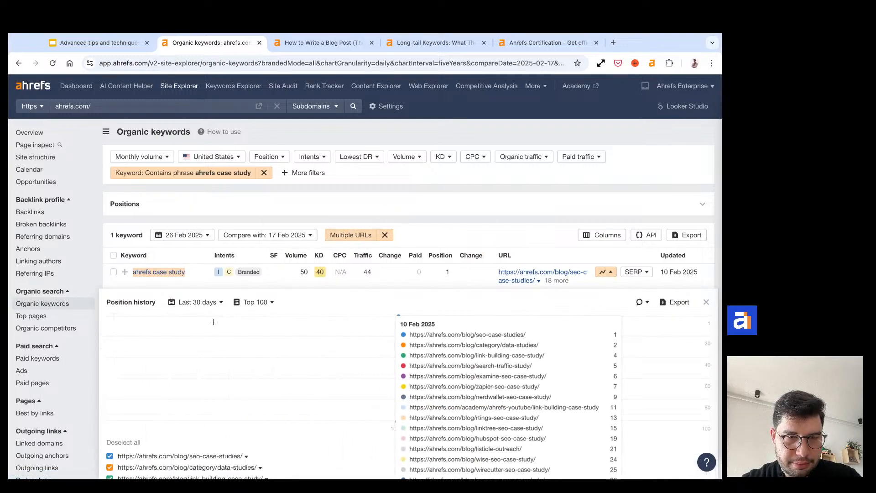
left_click(215, 303)
left_click(219, 344)
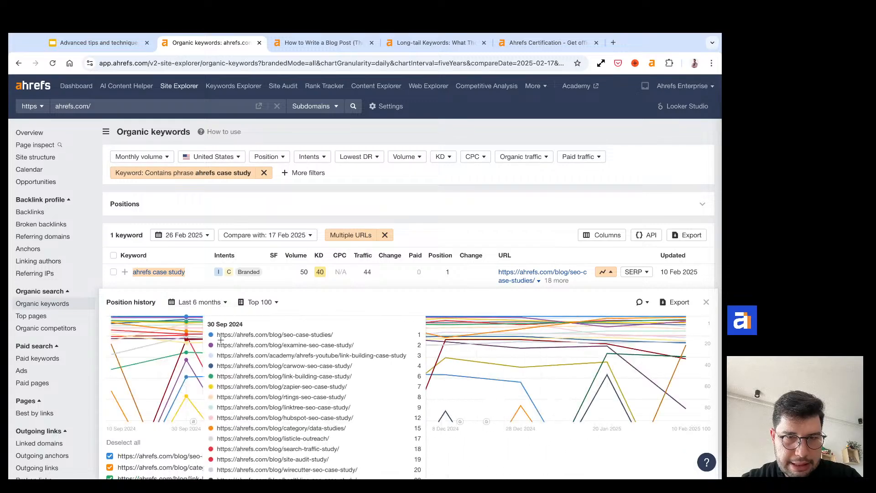
Hide the consecutive URLs from nerdwallet-seo-case-study through wirecutter-seo-case-study in the position history chart, keeping examine-seo-case-study shown
scroll(221, 341, "down", 3)
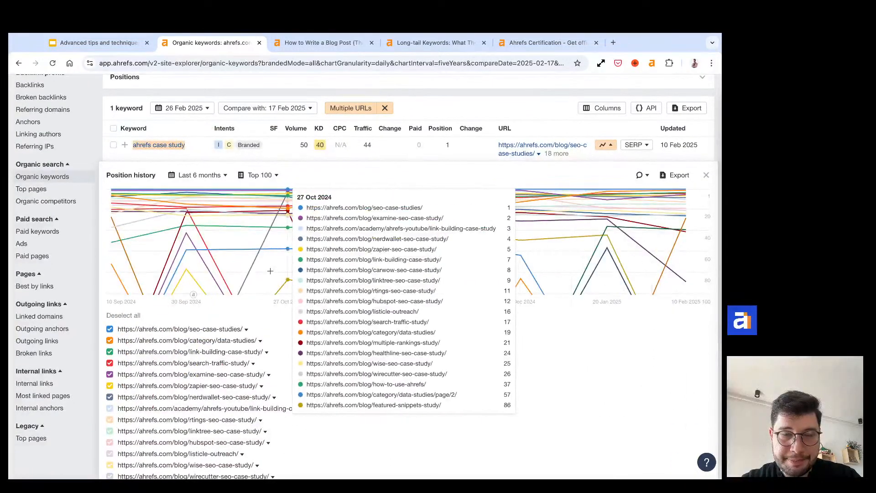
left_click(109, 374)
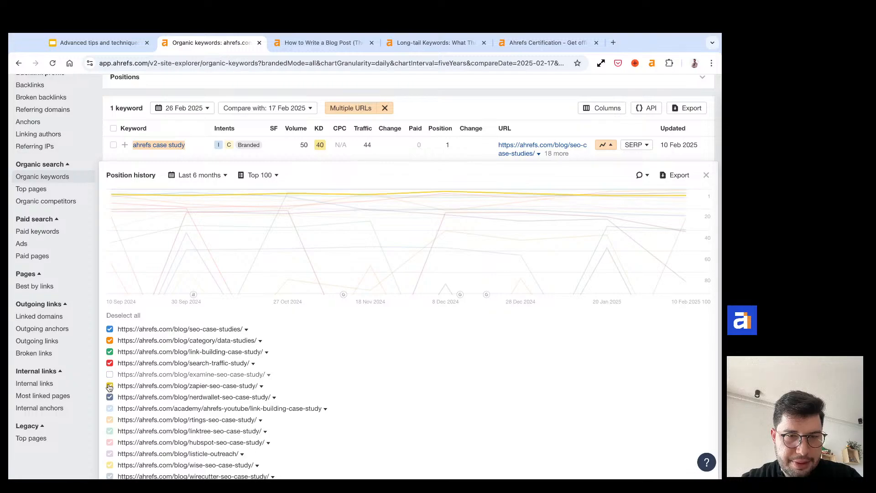
left_click(110, 375)
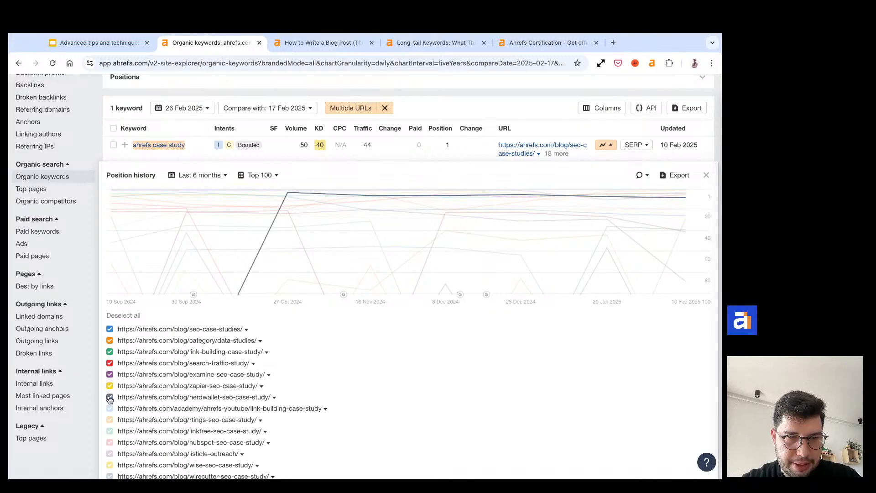
left_click(109, 398)
left_click(110, 409)
left_click(110, 420)
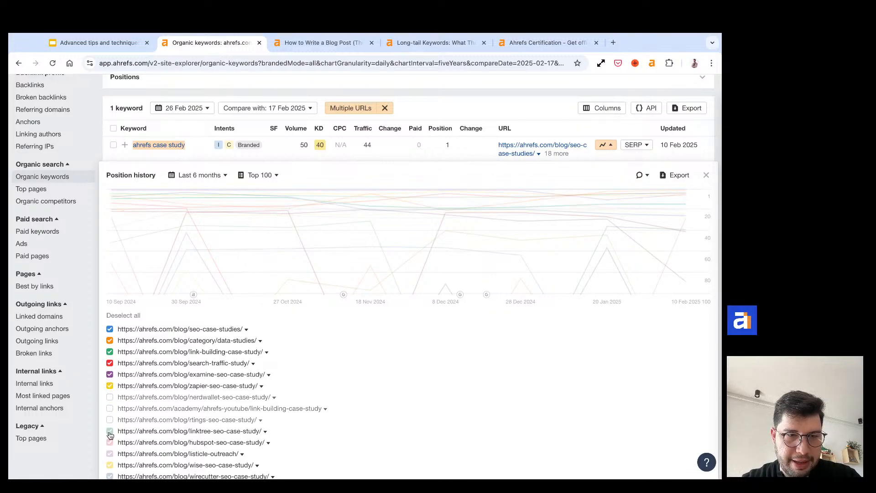
left_click(109, 432)
left_click(110, 443)
left_click(110, 454)
left_click(110, 466)
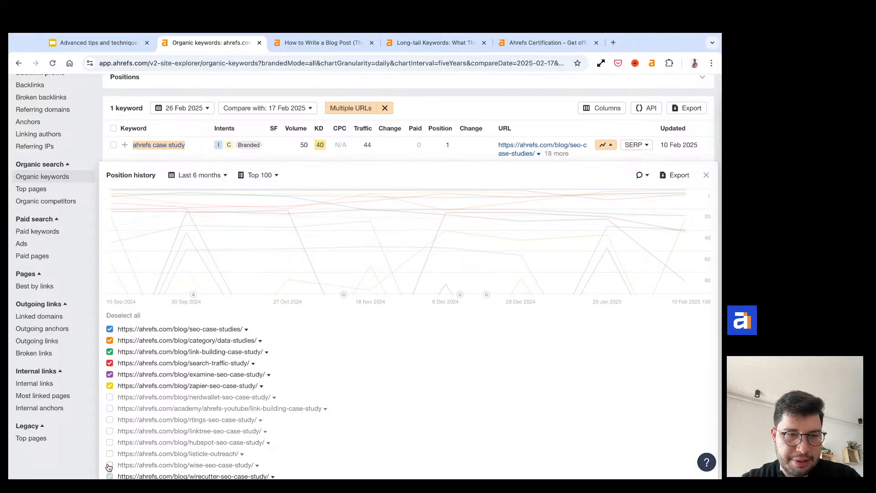
scroll(110, 456, "down", 3)
scroll(247, 336, "up", 4)
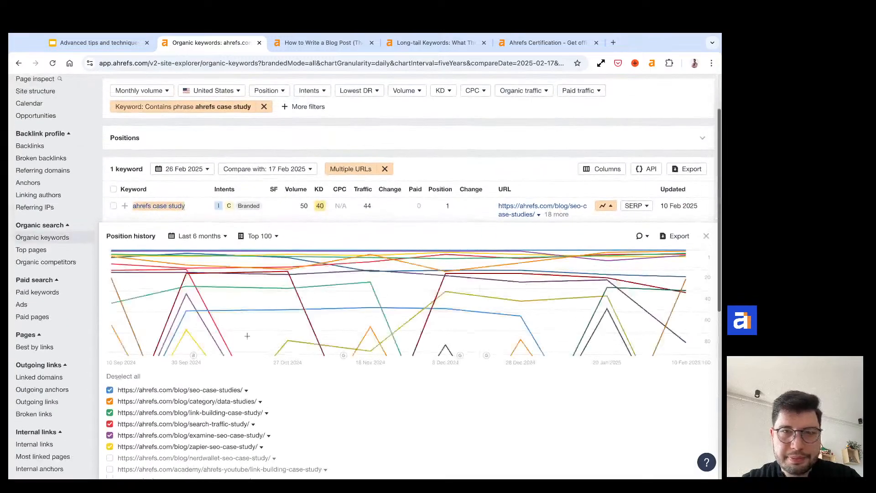
Hide all URLs from carwow-seo-case-study through the blog homepage, and examine the position history of the six remaining URLs
scroll(113, 398, "down", 7)
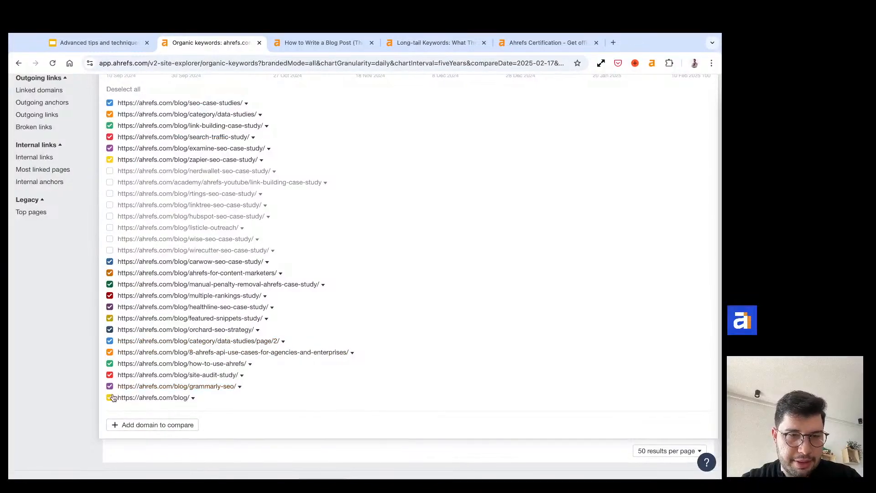
left_click(110, 398)
left_click(110, 386)
left_click(111, 375)
left_click(110, 364)
left_click(110, 352)
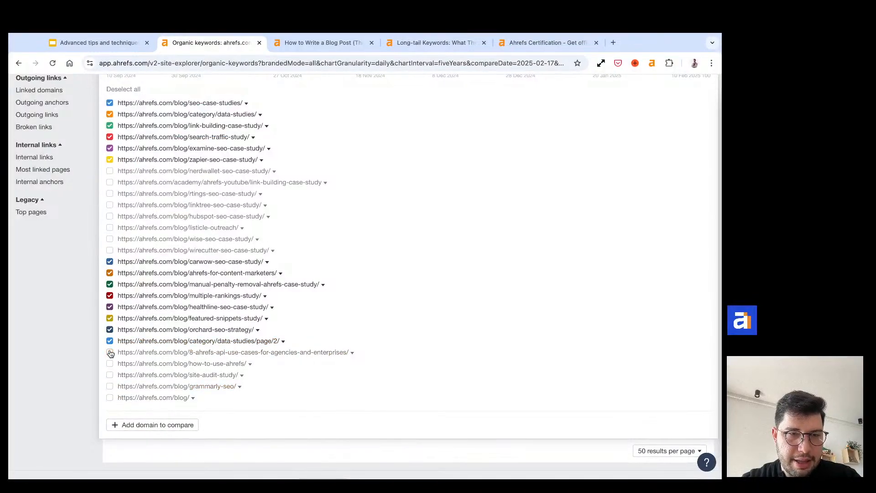
left_click(110, 341)
left_click(110, 330)
left_click(110, 318)
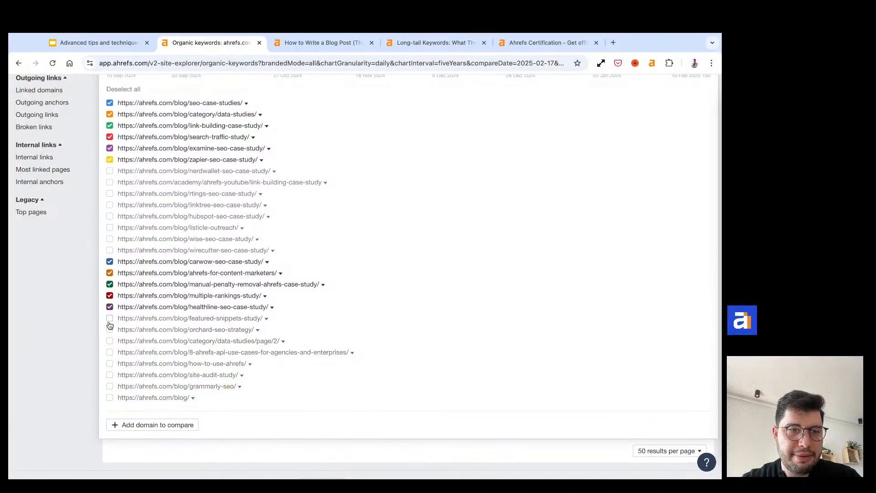
left_click(110, 307)
left_click(110, 295)
left_click(110, 285)
left_click(110, 273)
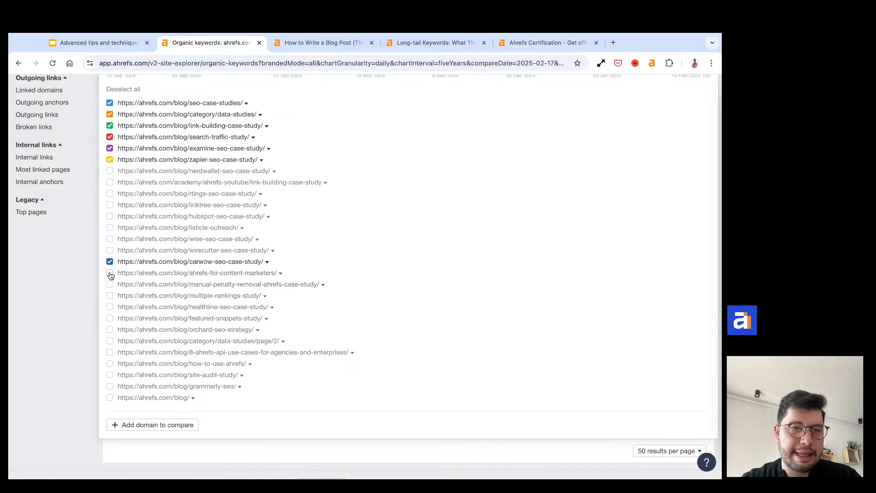
left_click(110, 262)
scroll(240, 225, "up", 7)
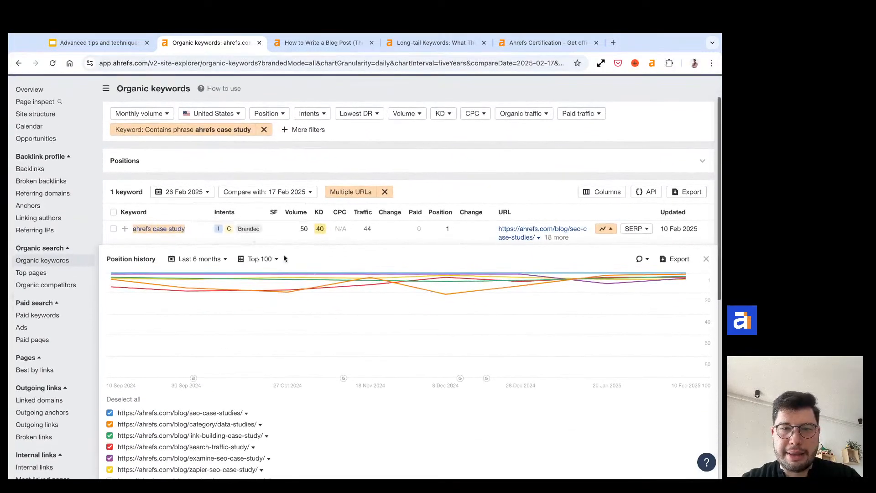
mouse_move(337, 289)
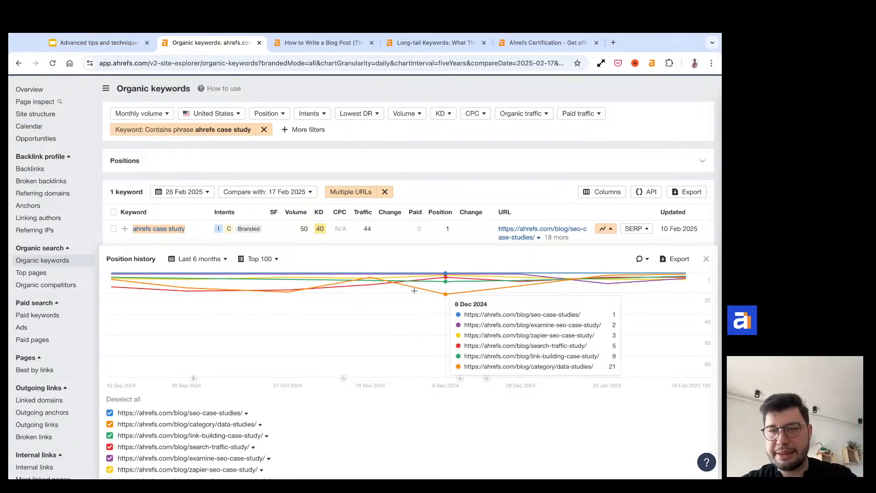
Show the consecutive URLs from nerdwallet-seo-case-study through wise-seo-case-study in the chart again and compare their positions
scroll(155, 387, "down", 3)
left_click(110, 359)
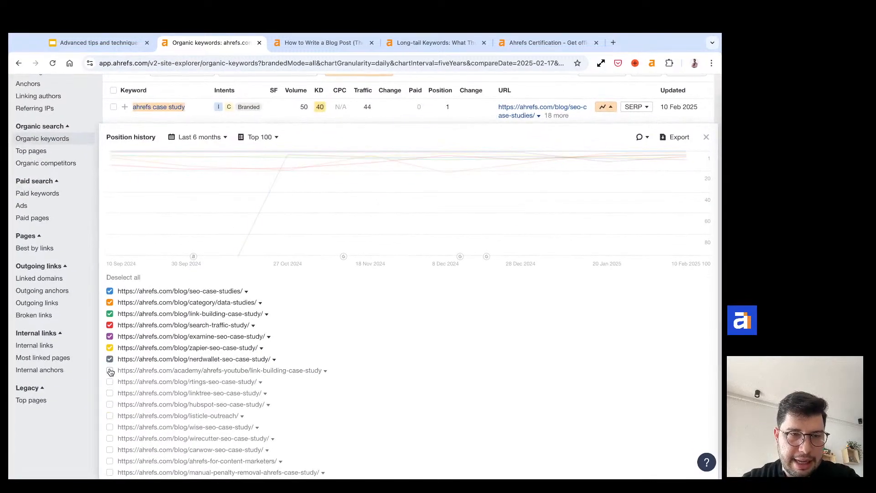
left_click(110, 371)
left_click(110, 383)
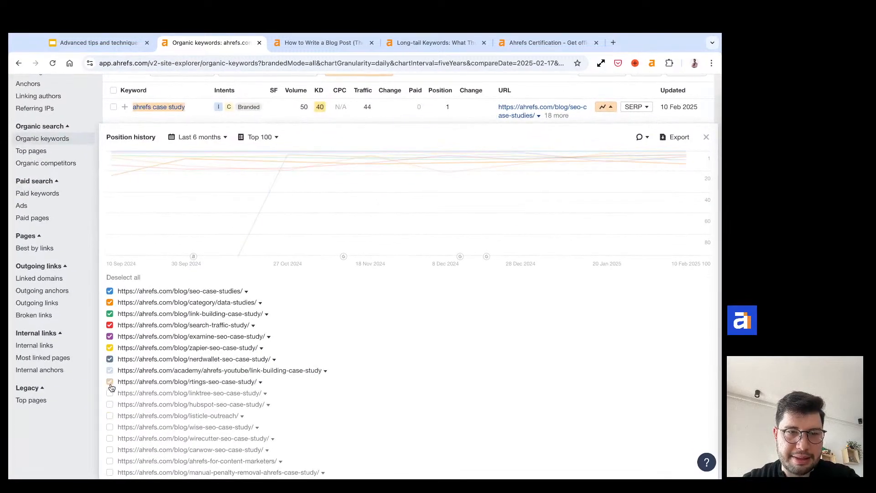
left_click(110, 394)
mouse_move(314, 201)
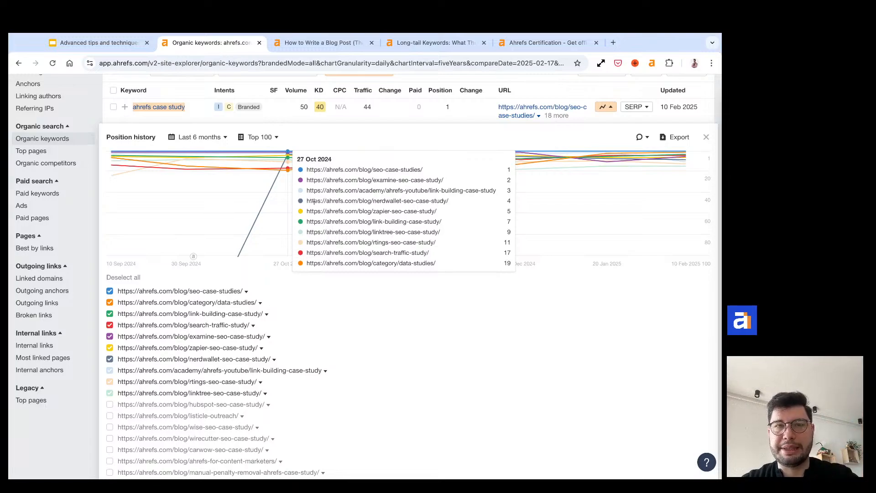
left_click(109, 404)
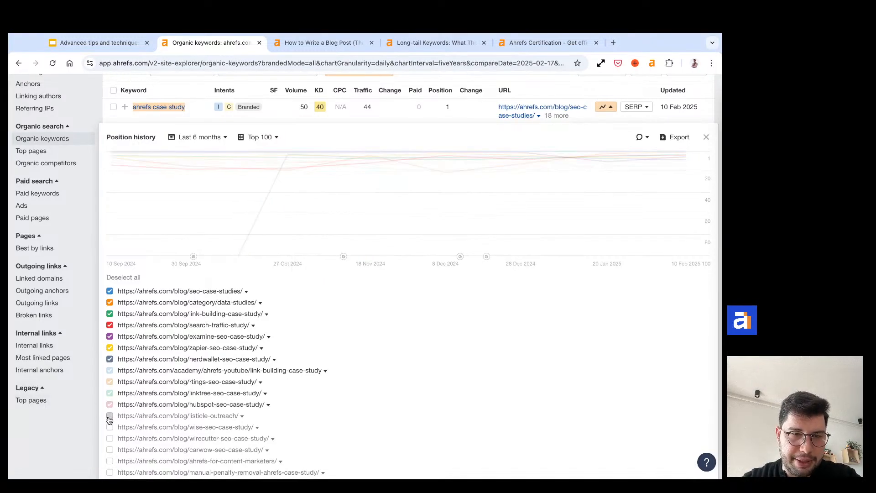
left_click(110, 416)
left_click(110, 427)
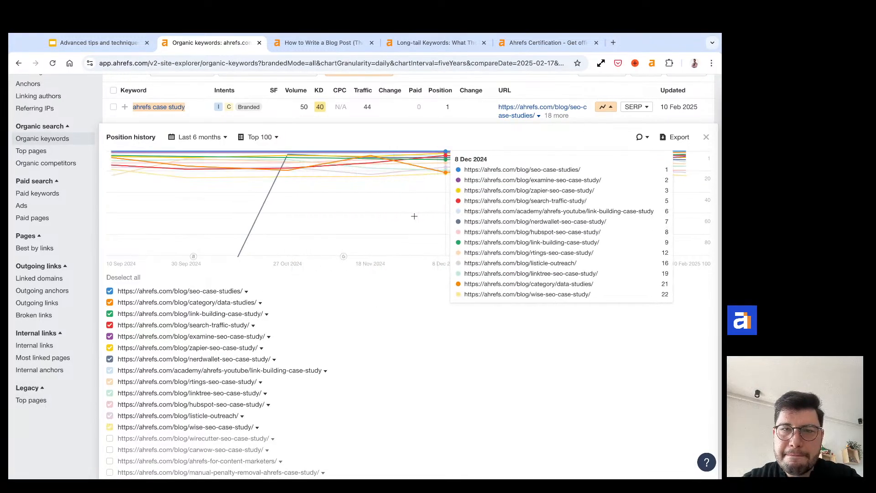
Limit the position history to the top 20 and hide the category/data-studies, link-building-case-study and search-traffic-study URLs
left_click(244, 138)
left_click(254, 163)
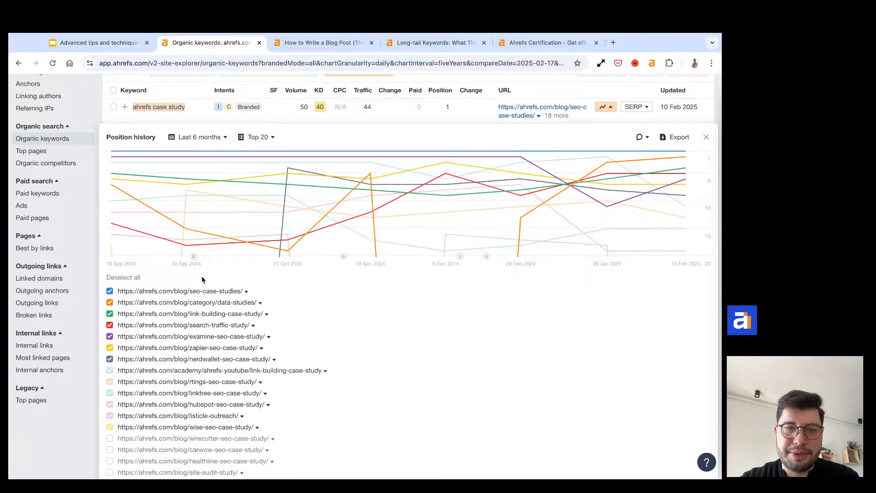
left_click(110, 303)
left_click(109, 314)
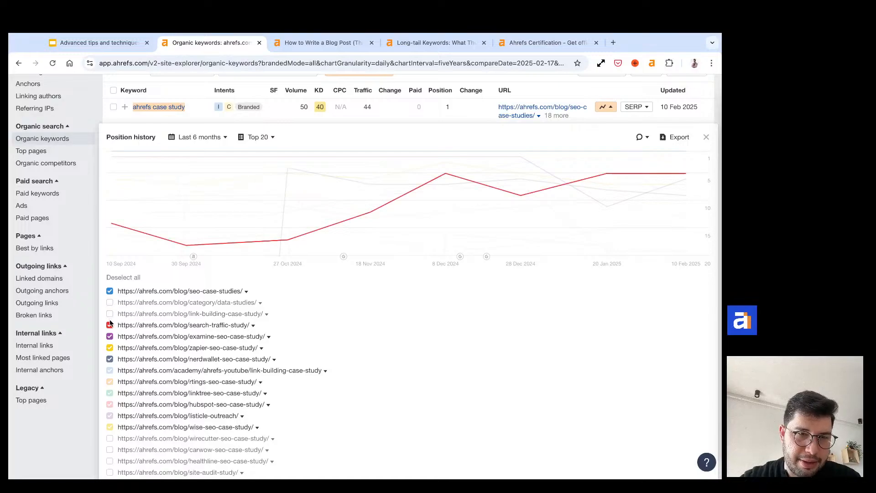
left_click(110, 325)
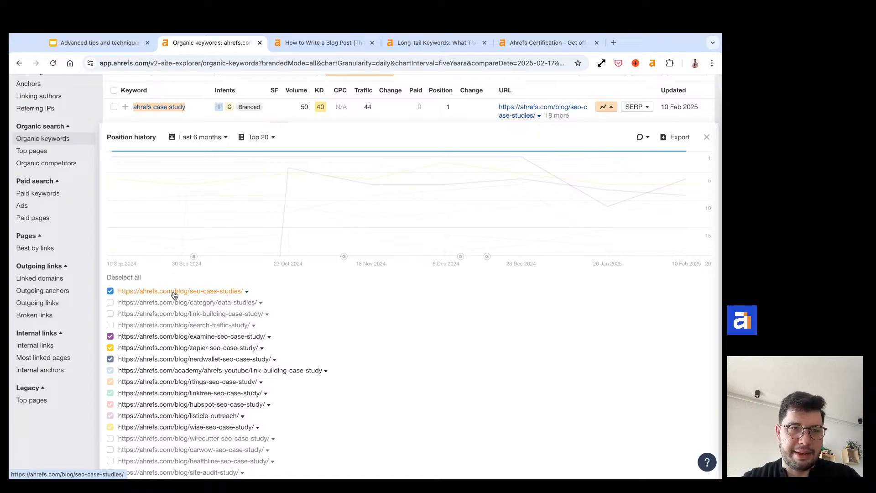
Close the position history, and review the explanation of the Multiple URLs only option without changing the filter
left_click(707, 137)
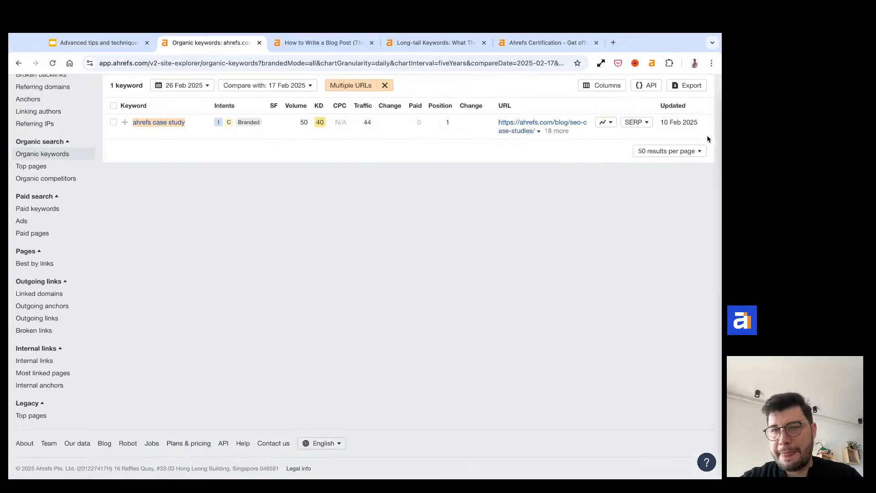
left_click(346, 241)
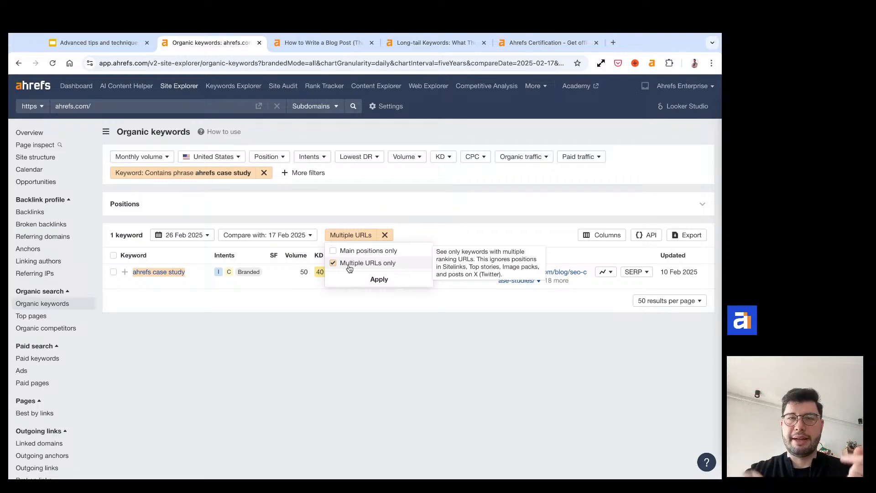
left_click(419, 231)
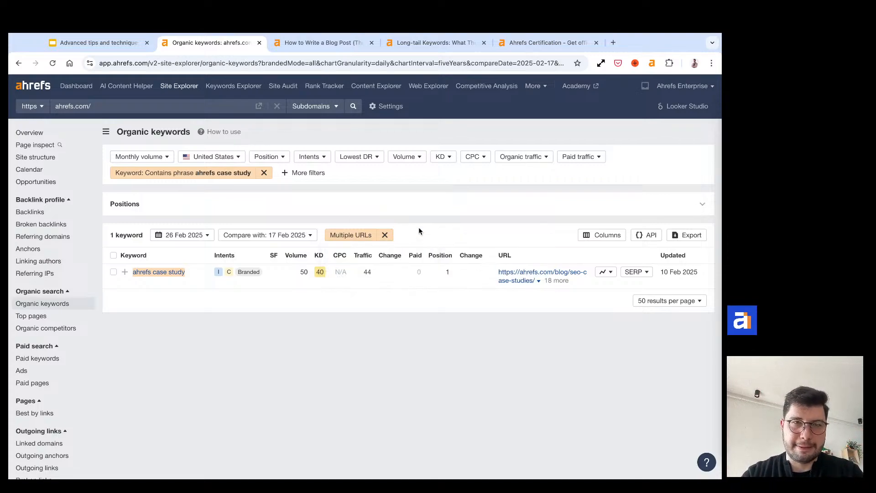
Switch to the Google Slides presentation and show slide 5, "Link building"
left_click(98, 43)
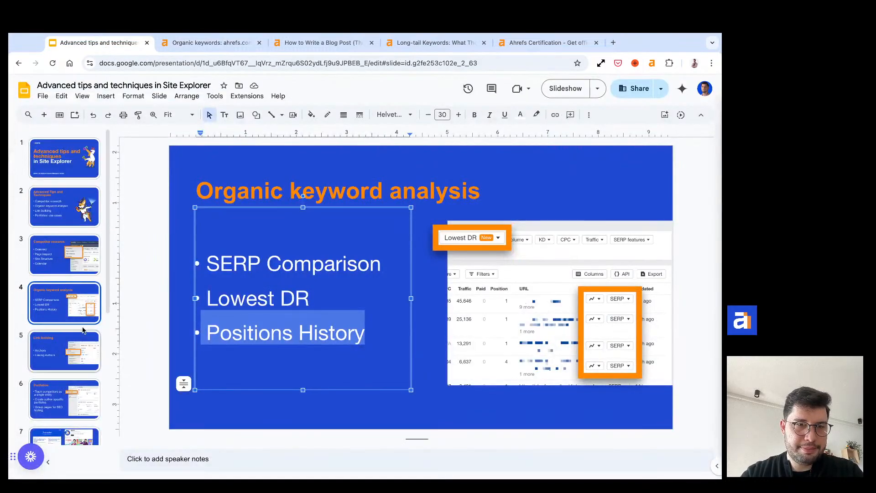
left_click(79, 347)
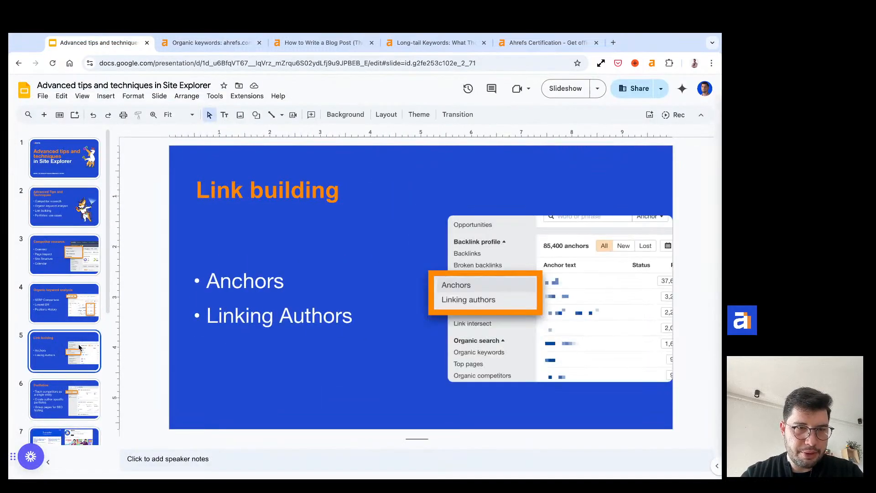
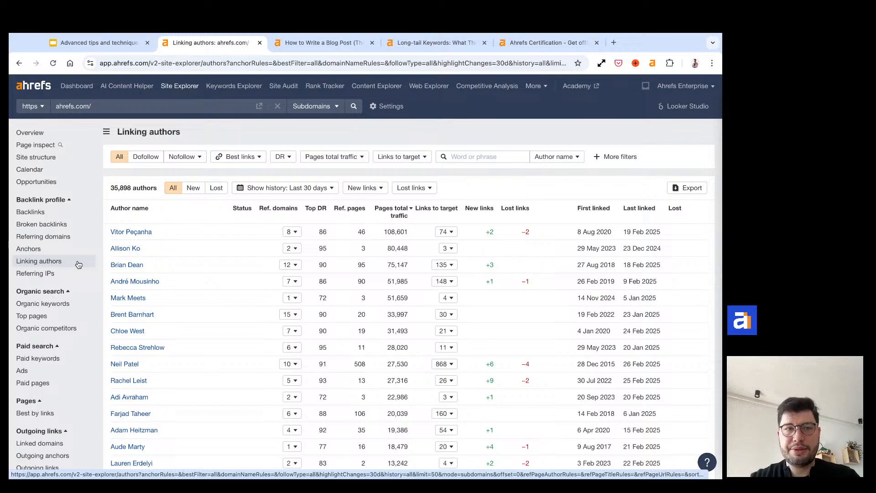
List the referring domains of the seventh author in the ahrefs.com Linking authors report
left_click(176, 102)
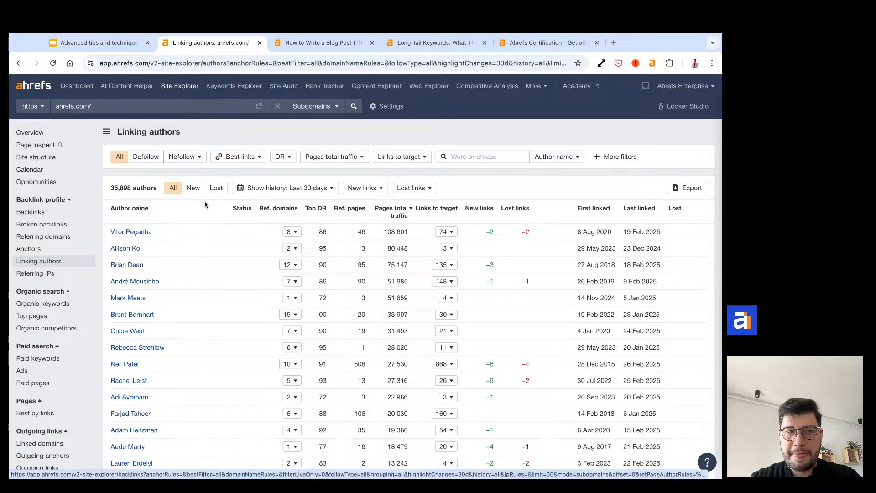
scroll(204, 205, "down", 2)
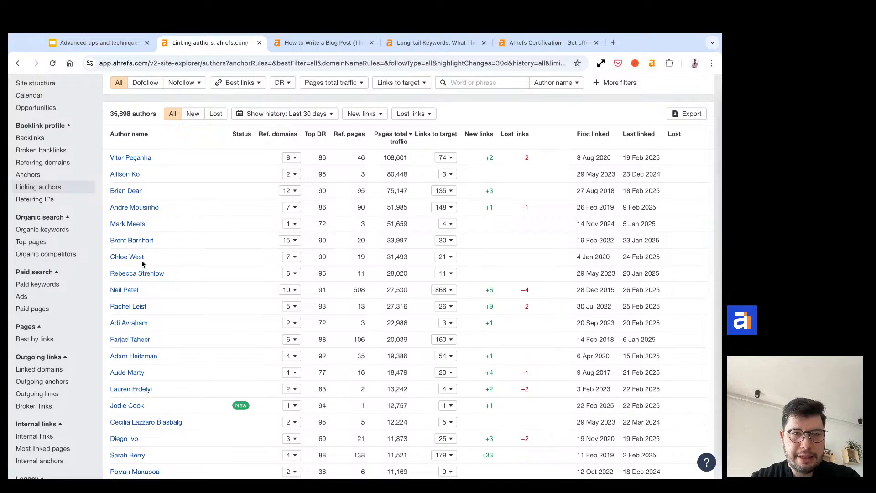
left_click(291, 257)
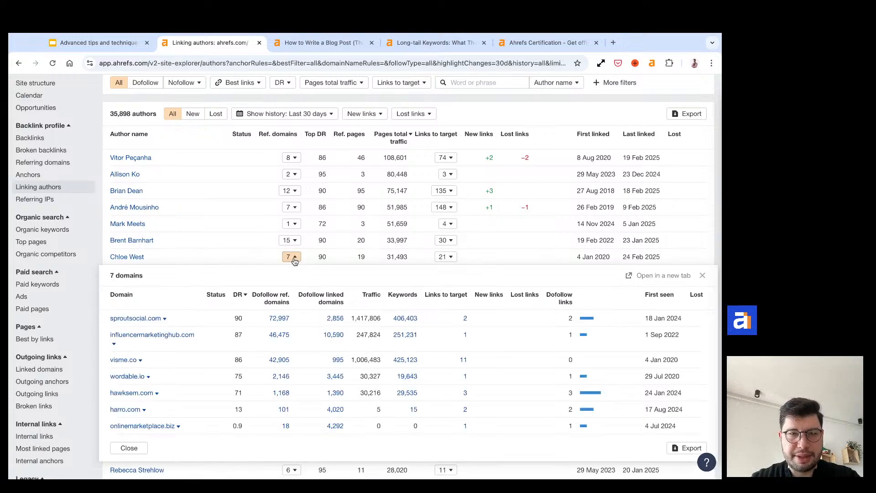
List the same author's links to ahrefs.com and examine the referring pages, anchors and target URLs
left_click(447, 257)
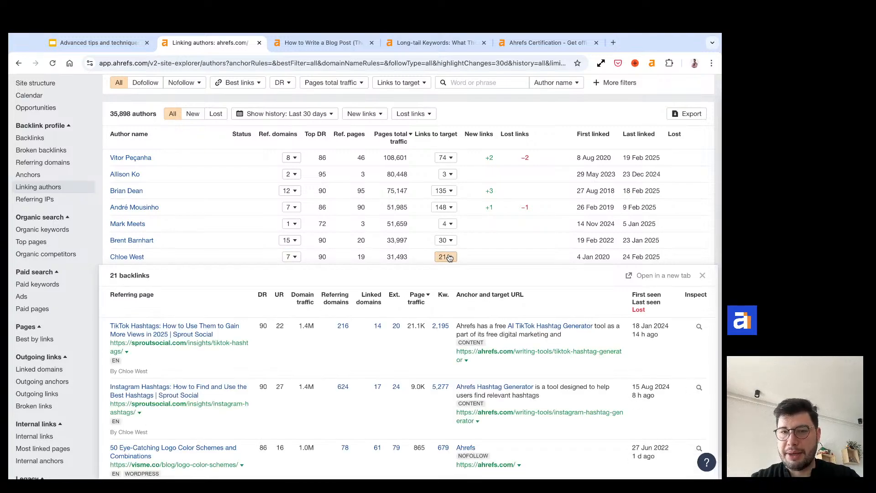
scroll(450, 258, "down", 2)
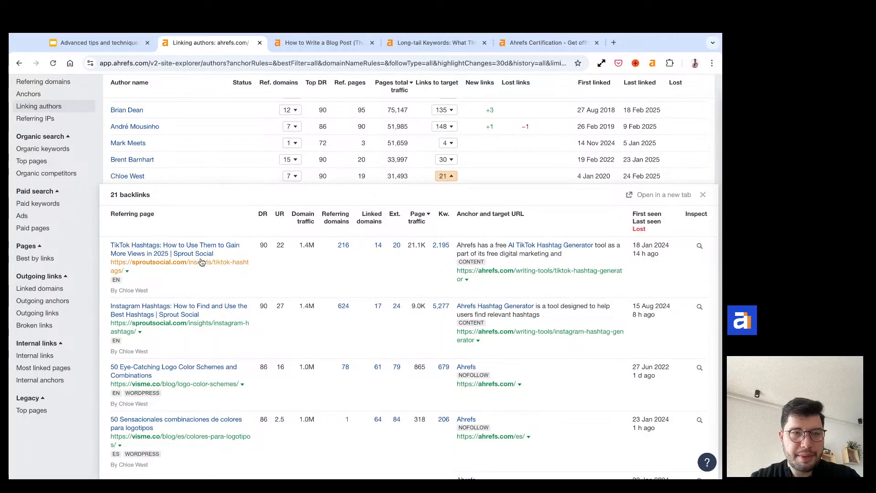
scroll(201, 261, "down", 1)
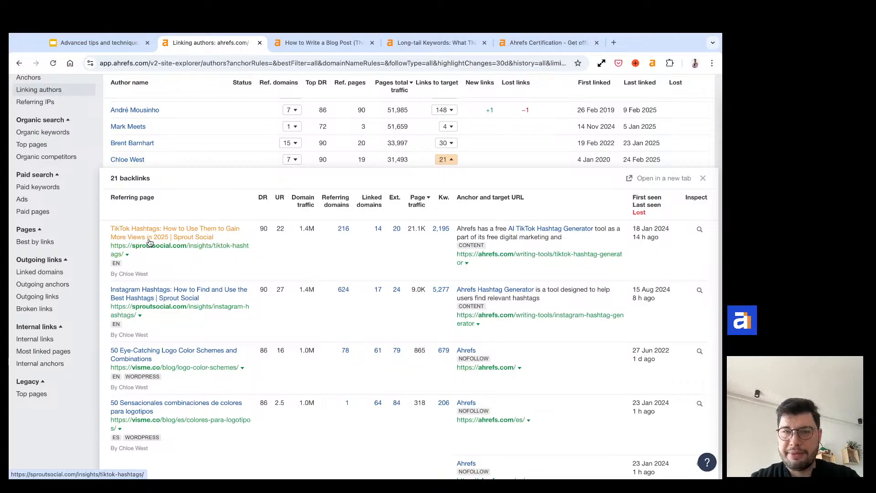
scroll(150, 242, "down", 1)
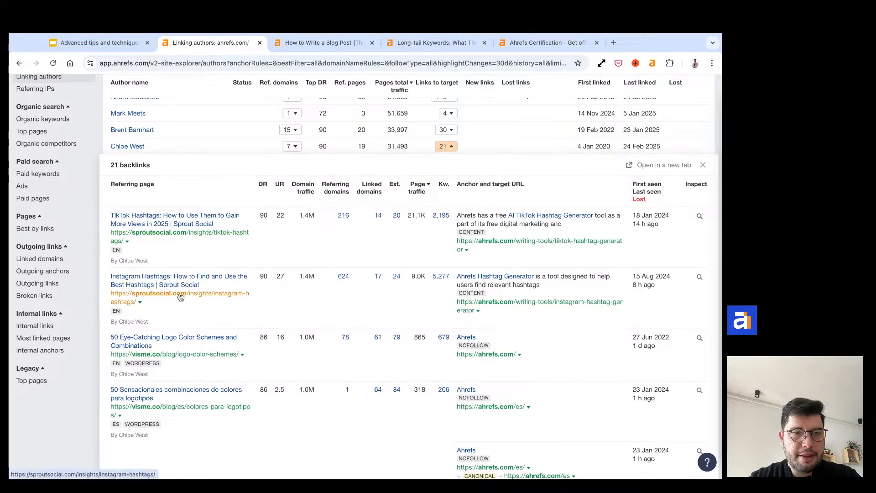
scroll(164, 283, "down", 1)
scroll(153, 300, "down", 3)
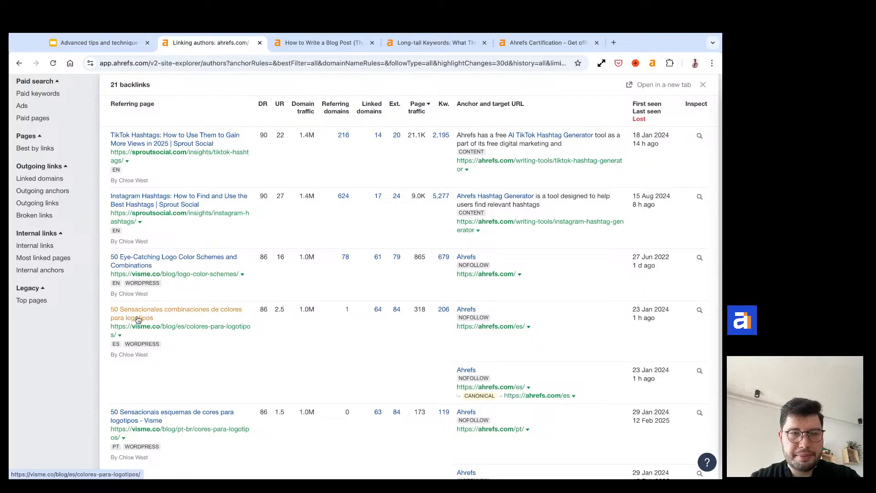
scroll(137, 315, "down", 4)
scroll(137, 343, "down", 3)
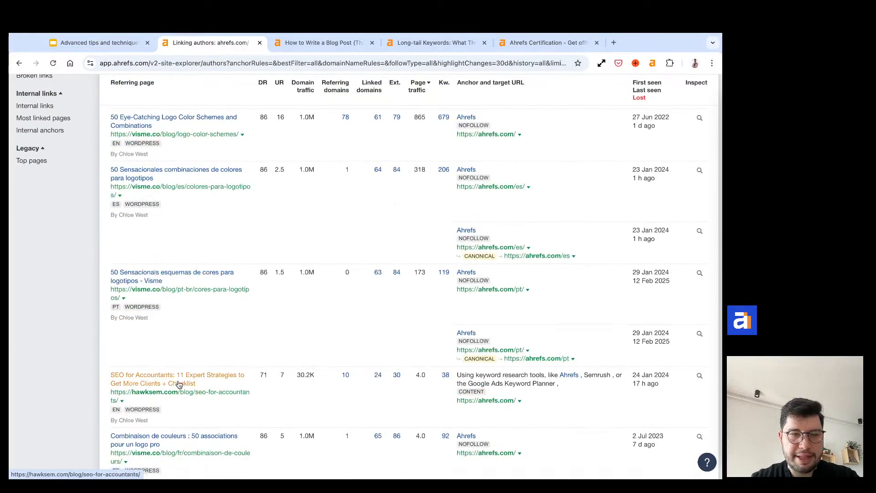
Compare the author's referring pages on sproutsocial.com, visme.co and hawksem.com again, and close the backlinks list
scroll(179, 384, "up", 10)
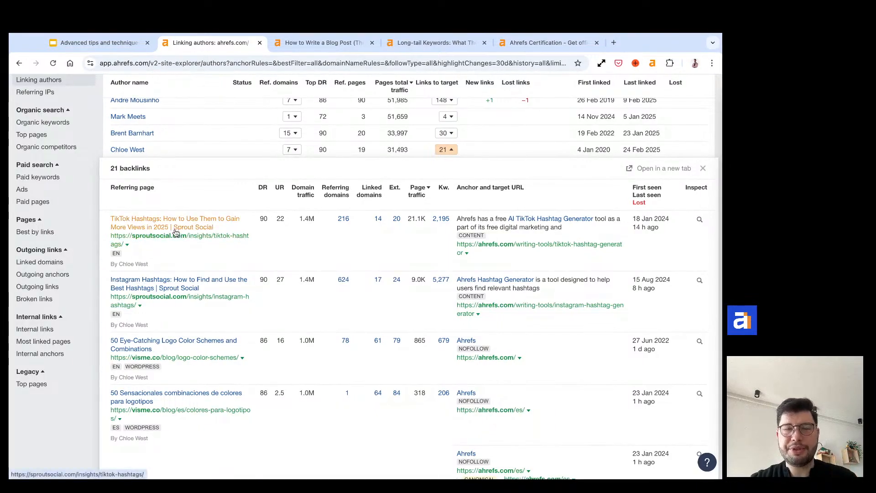
scroll(175, 232, "down", 4)
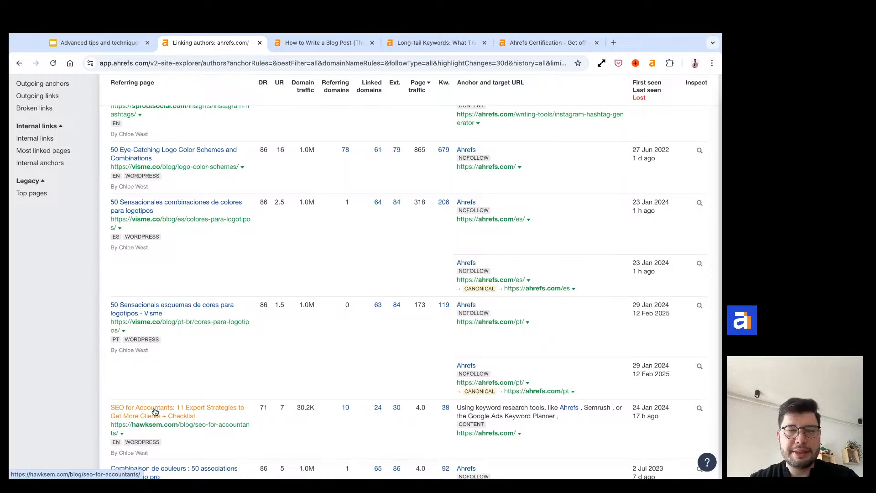
scroll(154, 410, "up", 5)
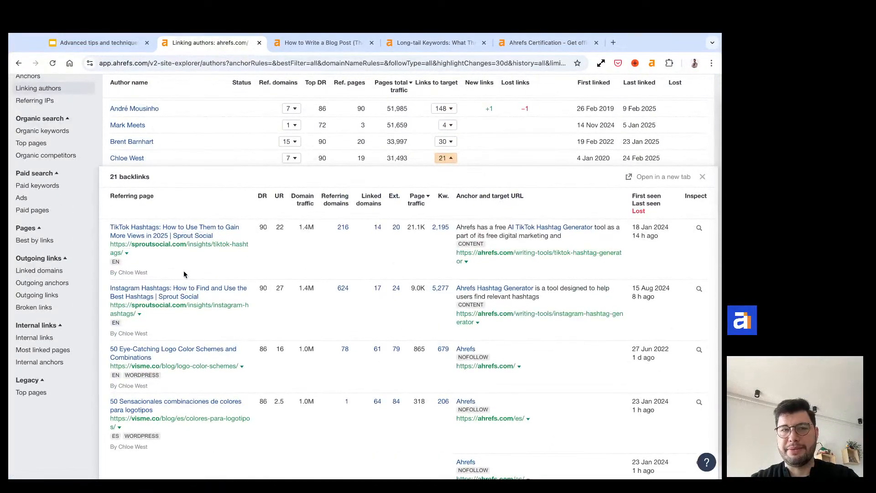
scroll(162, 254, "down", 3)
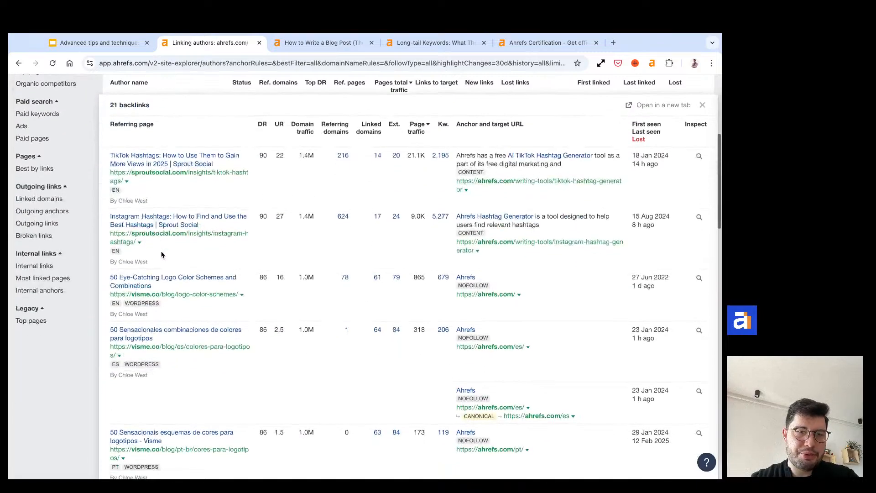
scroll(149, 301, "down", 3)
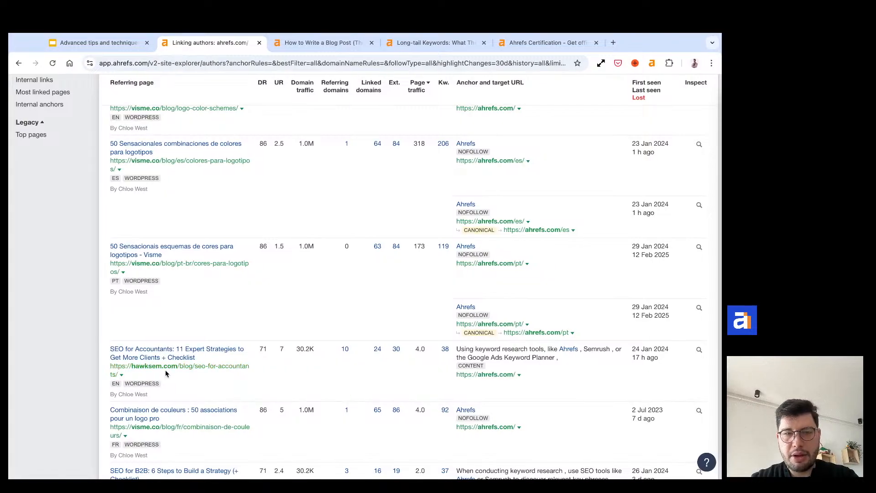
scroll(166, 371, "up", 4)
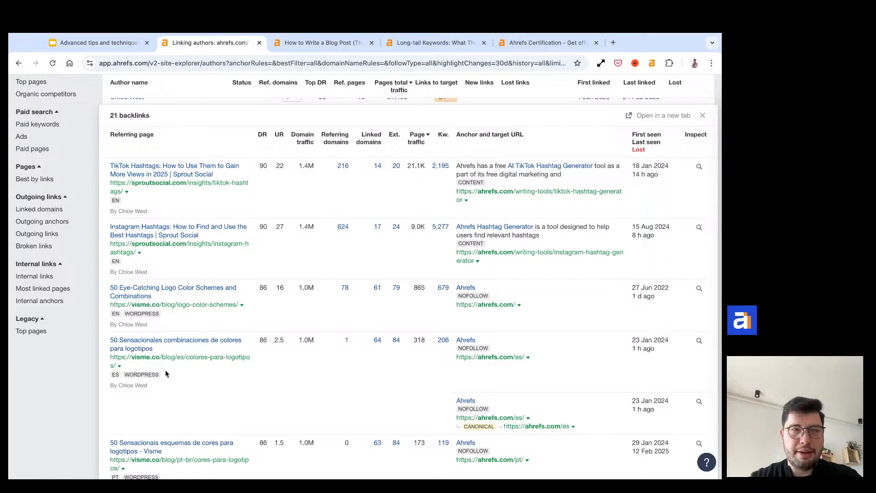
scroll(166, 372, "up", 5)
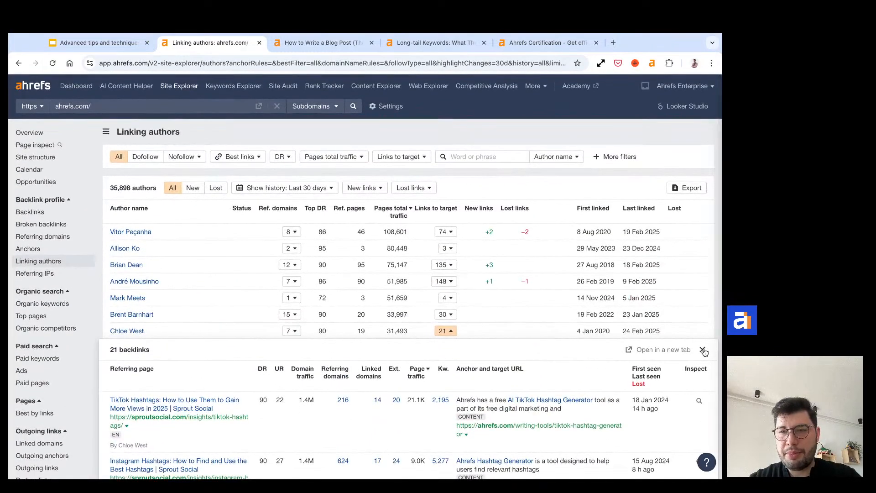
left_click(703, 350)
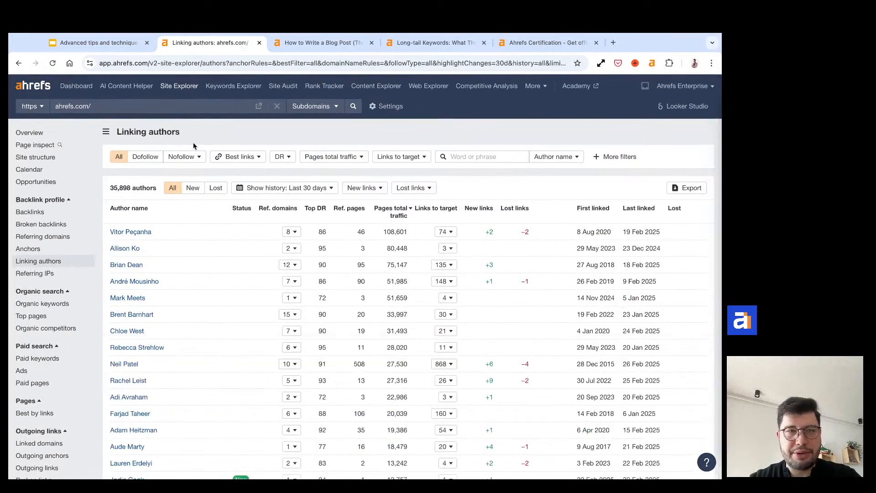
Change the Linking authors report's target to forbes.com
left_click(158, 105)
type("forbes.c")
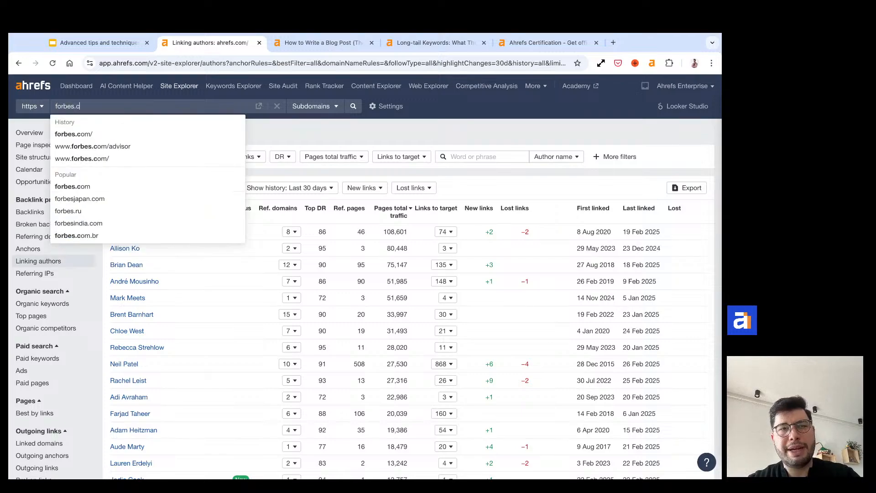
type("om")
key("Return")
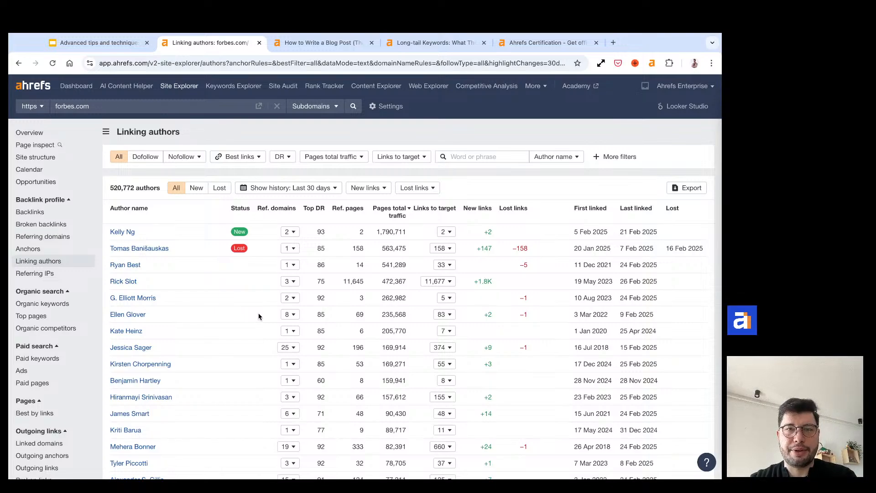
left_click(118, 106)
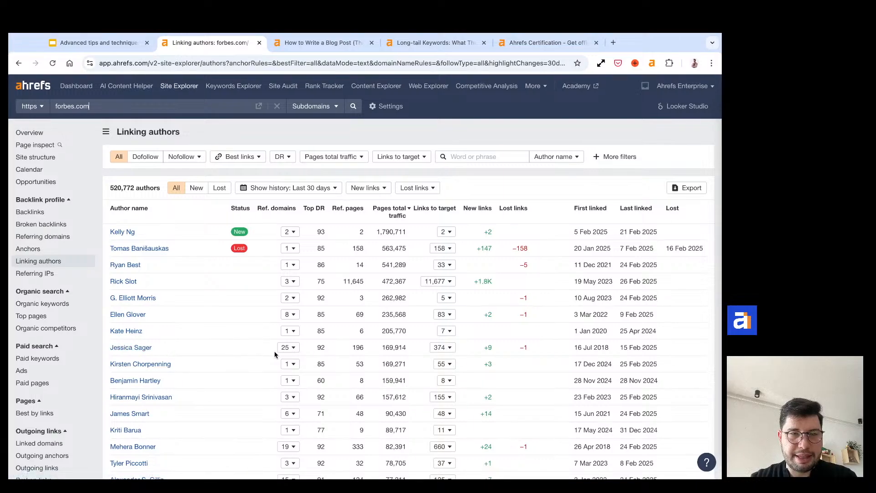
List the forbes.com backlinks of the author with 25 referring domains, review the parade.com pages and show 10 more
left_click(287, 348)
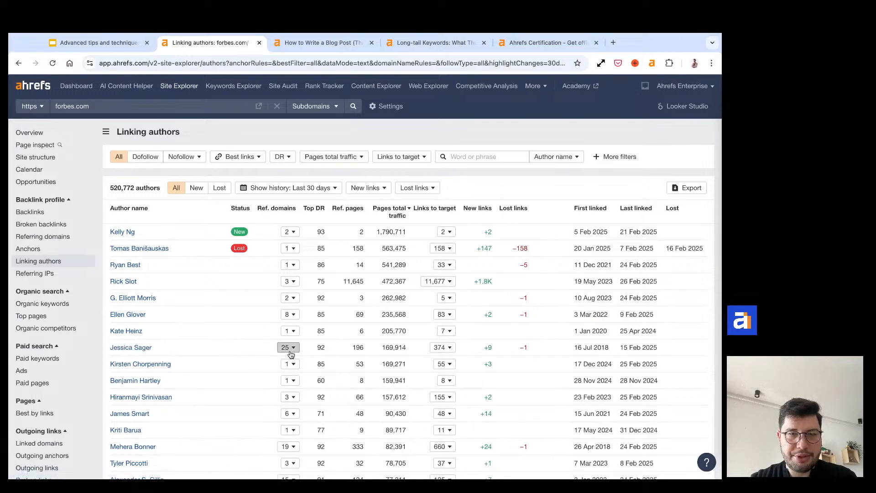
left_click(444, 349)
scroll(445, 352, "down", 3)
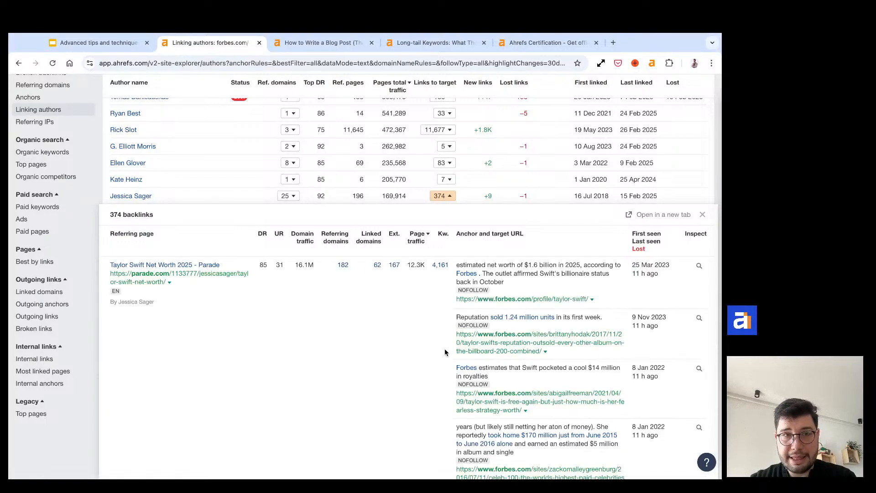
scroll(445, 349, "down", 3)
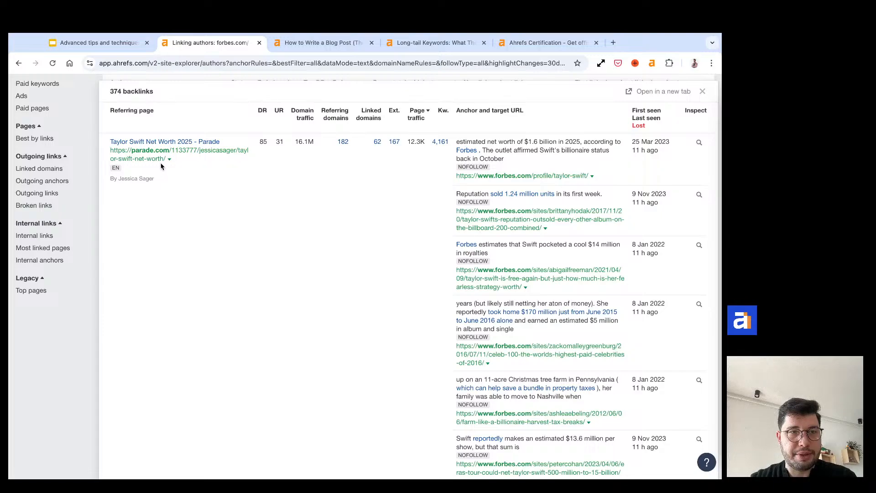
scroll(160, 166, "down", 7)
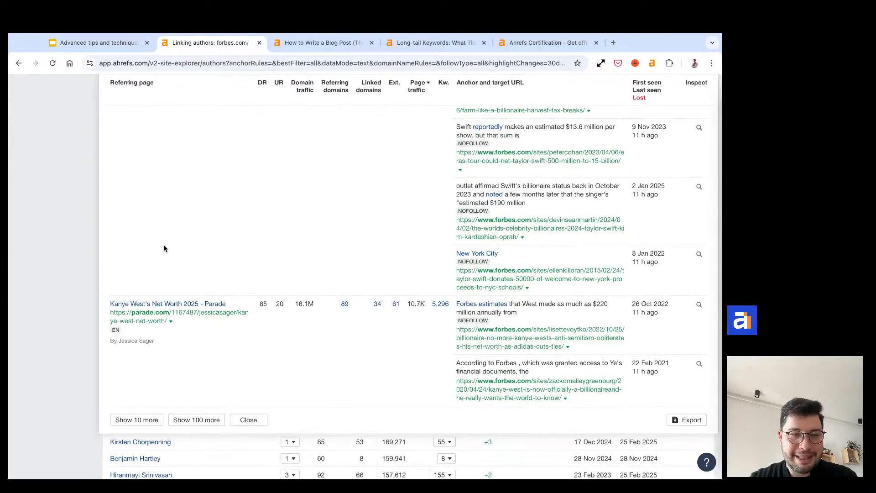
left_click(150, 421)
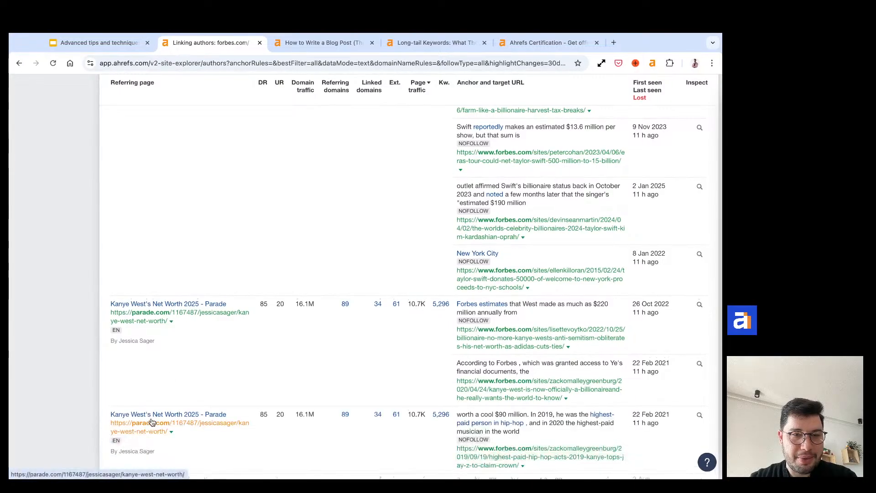
Examine the additional net worth articles linking to forbes.com, and close the author's backlinks list
scroll(152, 420, "down", 7)
scroll(151, 418, "down", 4)
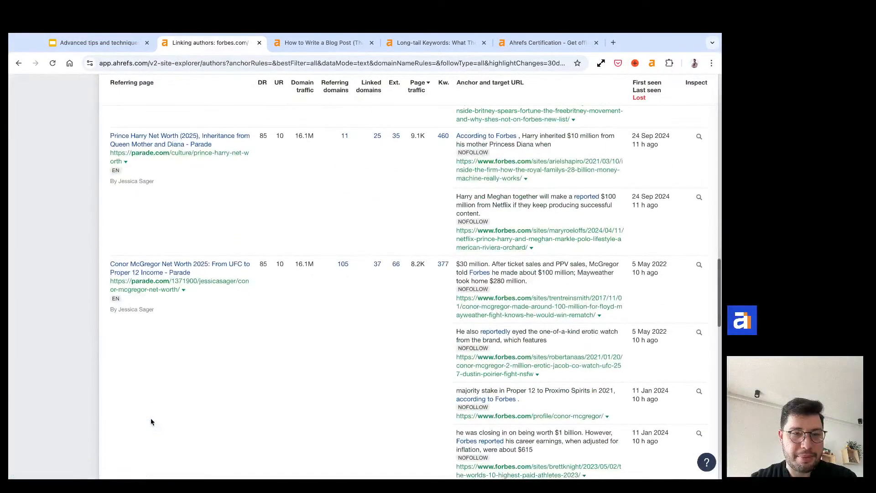
scroll(151, 419, "down", 5)
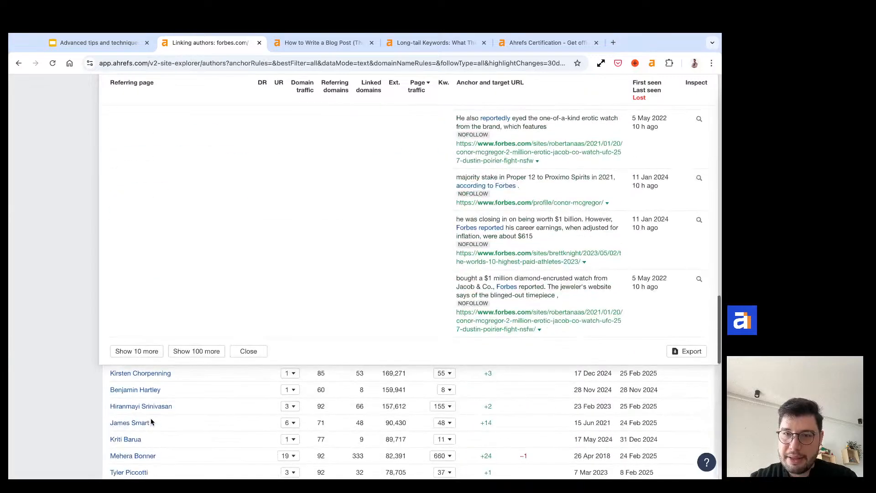
scroll(150, 418, "up", 20)
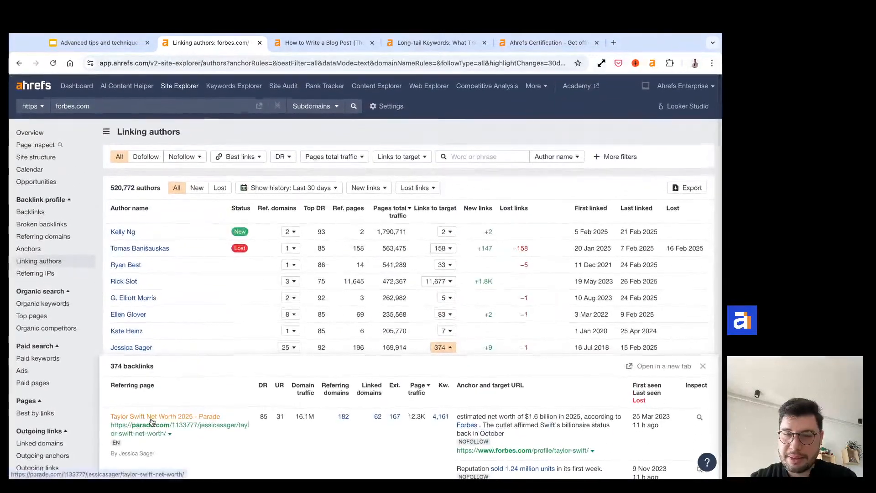
scroll(151, 421, "down", 4)
scroll(152, 421, "up", 4)
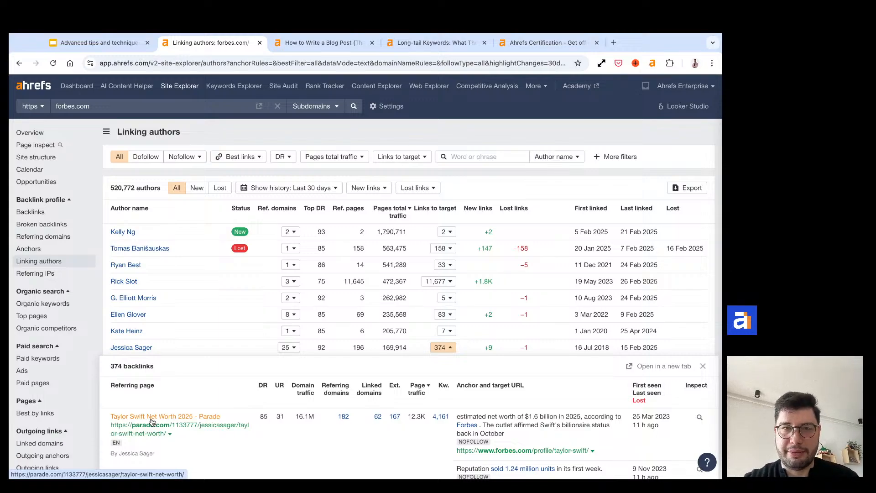
left_click(703, 367)
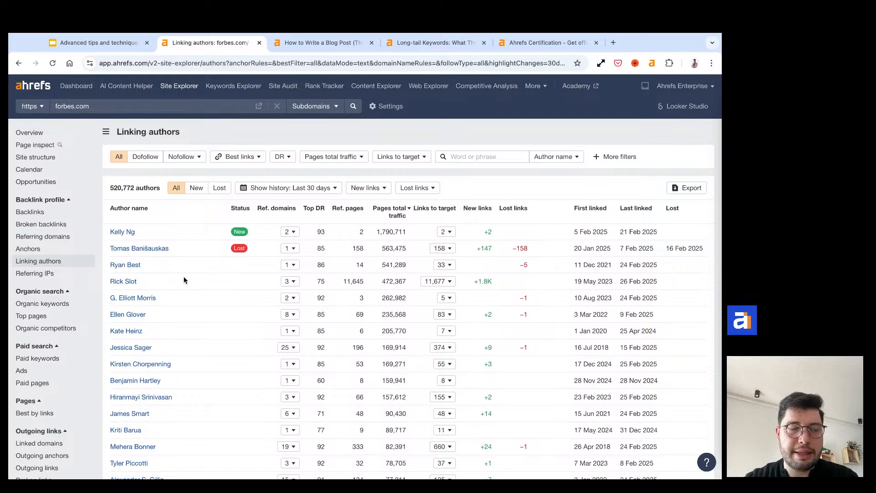
Show the Anchors report for forbes.com, and copy the URL of the Ahrefs blog article on long-tail keywords from its browser tab
scroll(184, 280, "down", 1)
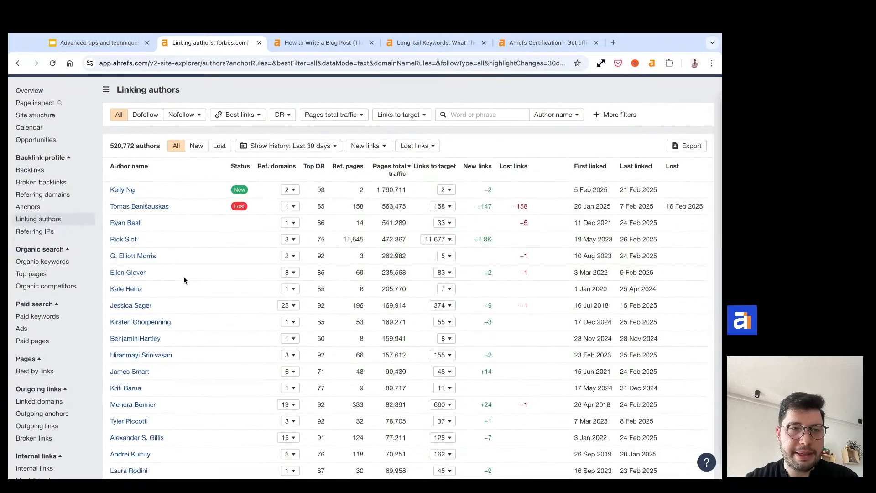
left_click(75, 207)
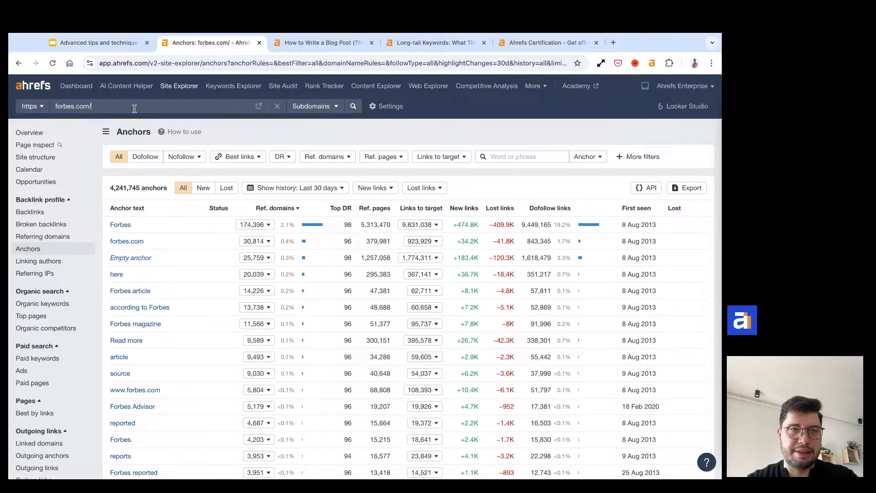
left_click(391, 46)
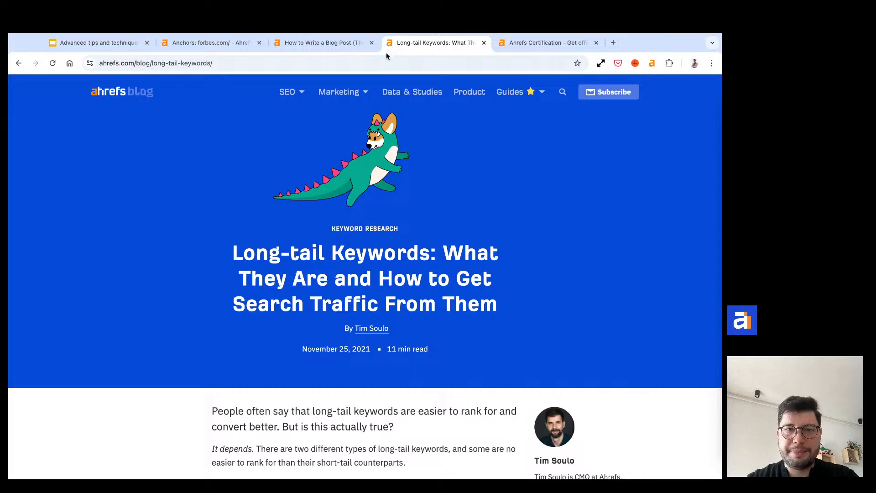
left_click(381, 60)
key("ctrl+c")
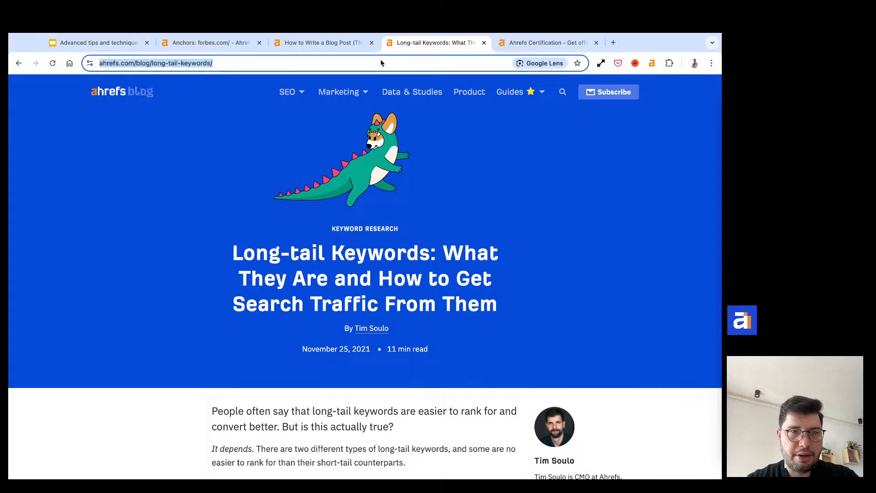
Change the Anchors report's target from forbes.com to the copied article URL, ahrefs.com/blog/long-tail-keywords/
left_click(226, 46)
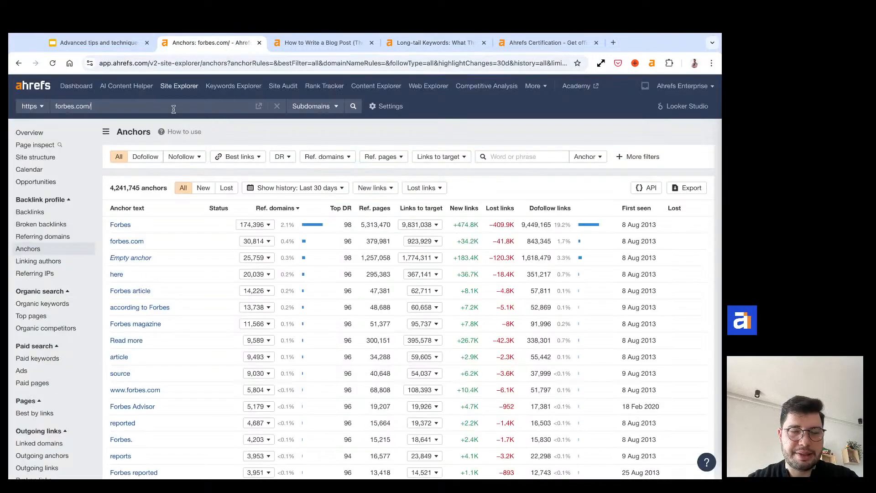
triple_click(173, 109)
key("ctrl+v")
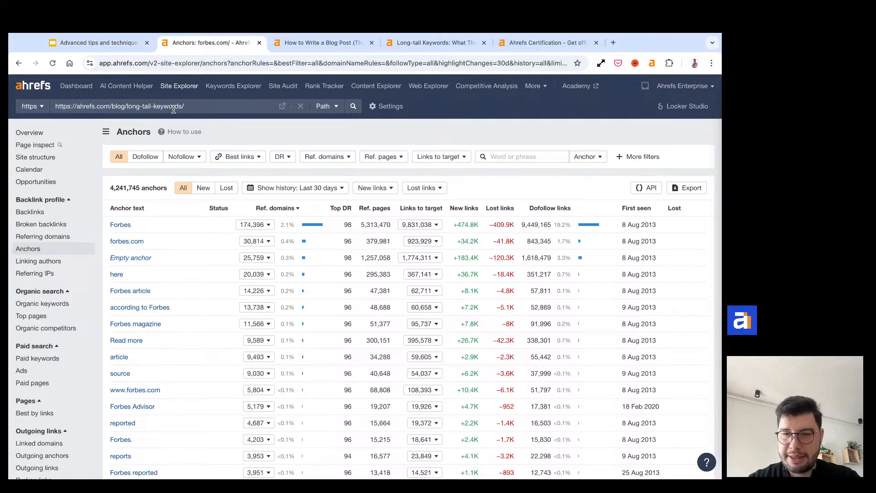
key("Return")
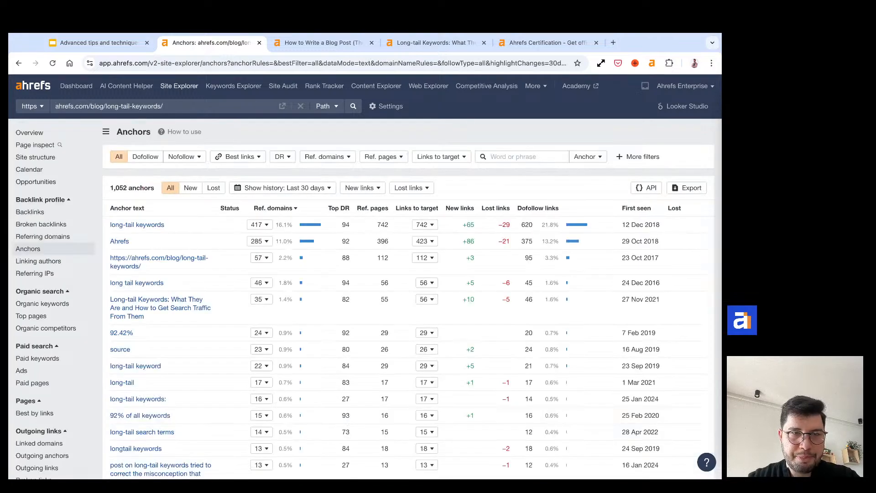
Examine the article's leading anchors, list the backlinks using the "92.42%" anchor and read their surrounding text, and close the list
scroll(173, 207, "down", 1)
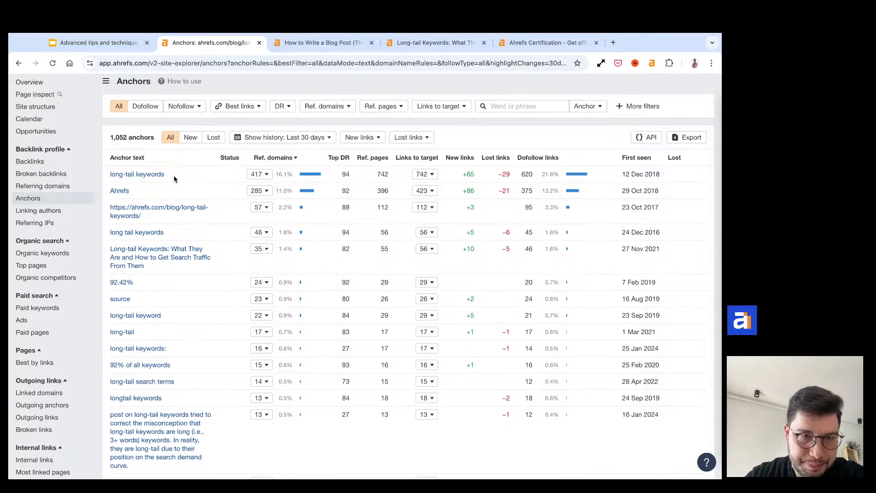
left_click_drag(187, 180, 108, 176)
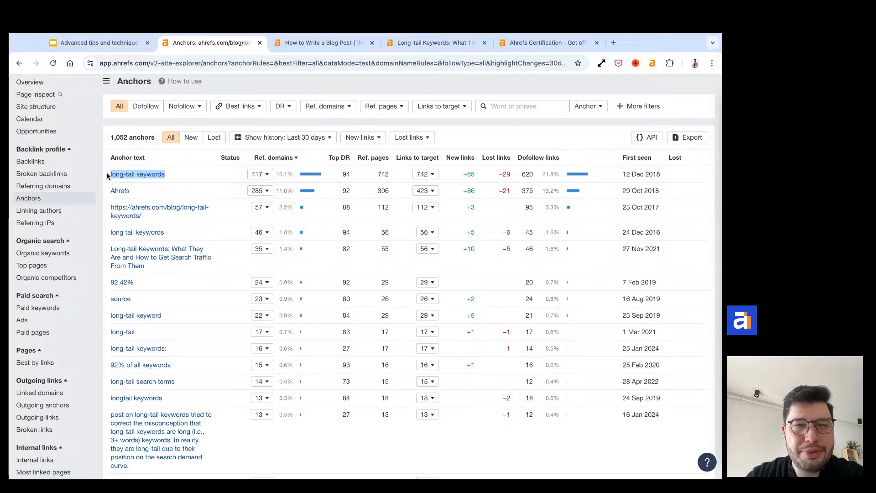
left_click_drag(136, 283, 103, 281)
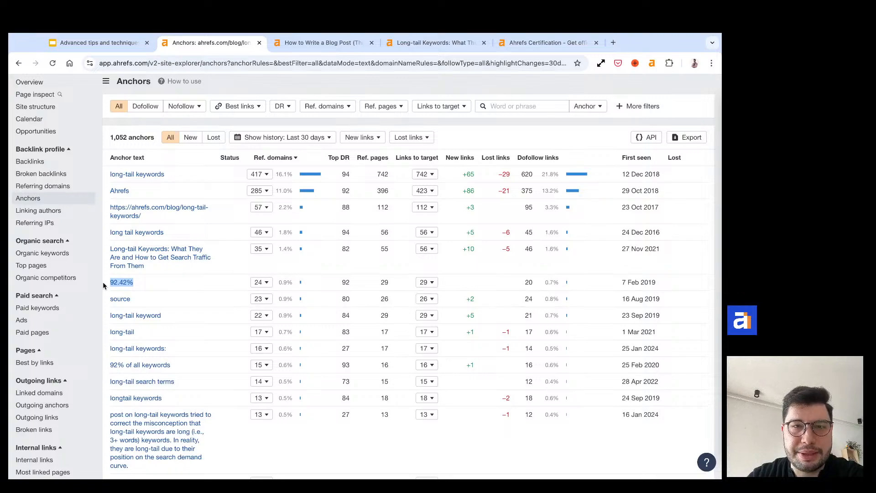
left_click(426, 282)
scroll(429, 285, "down", 2)
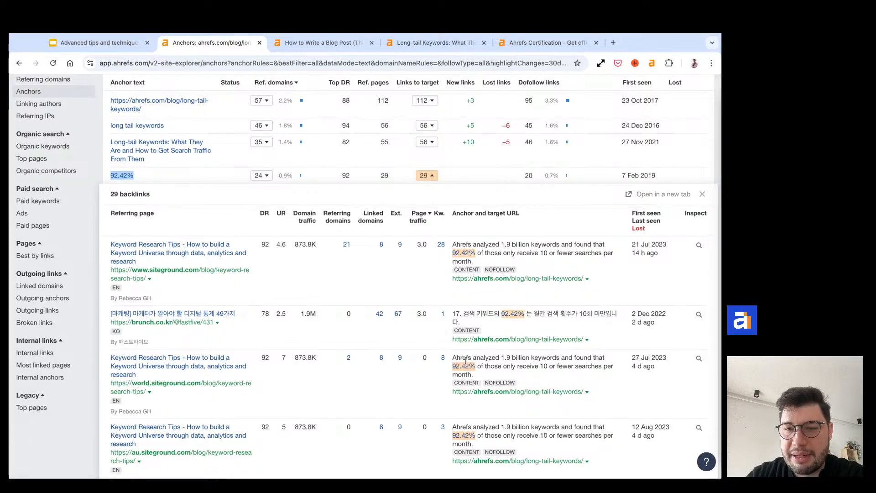
left_click_drag(453, 358, 504, 375)
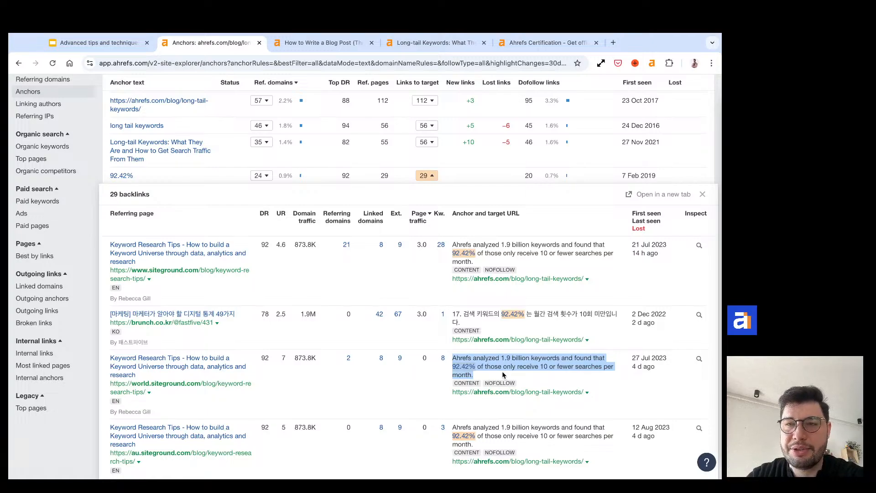
left_click(703, 194)
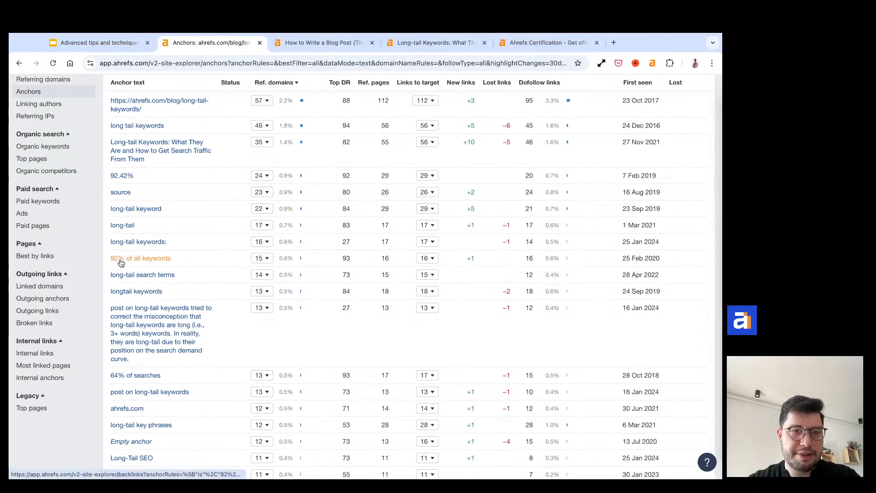
Review further statistic-based anchors such as "64% of searches", and list the backlinks using the "Image Source" anchor
scroll(121, 263, "down", 1)
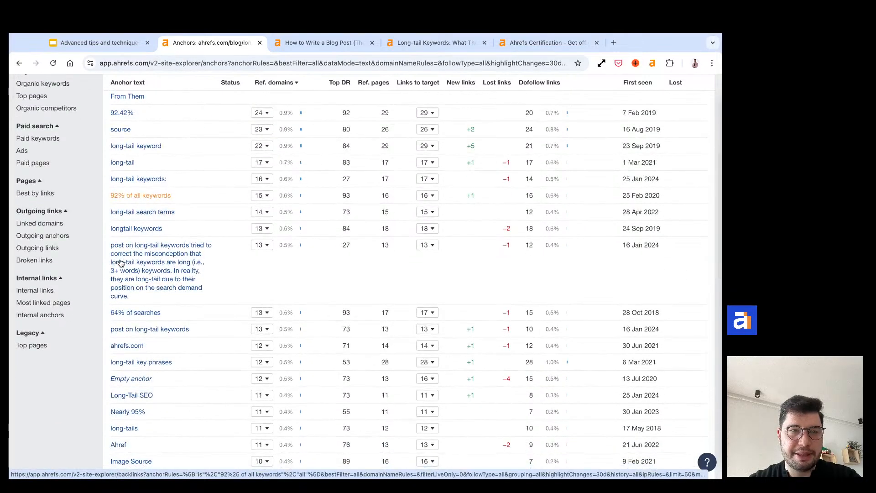
scroll(121, 263, "down", 1)
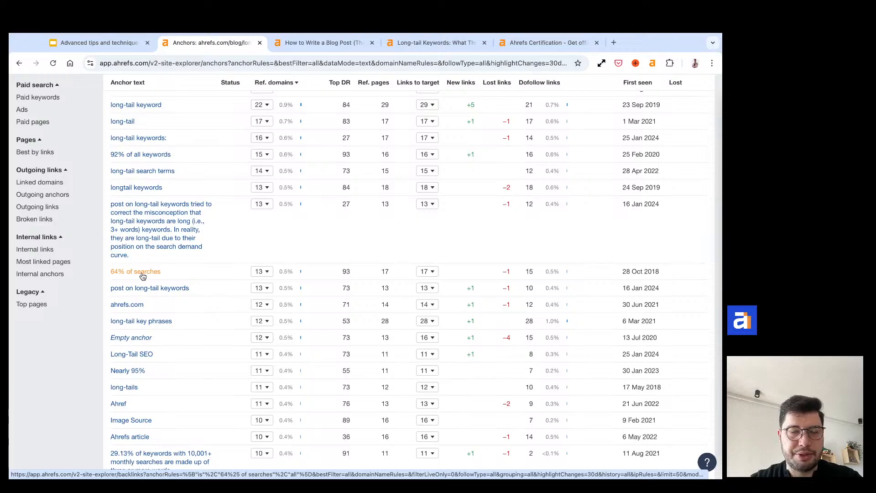
scroll(143, 276, "down", 2)
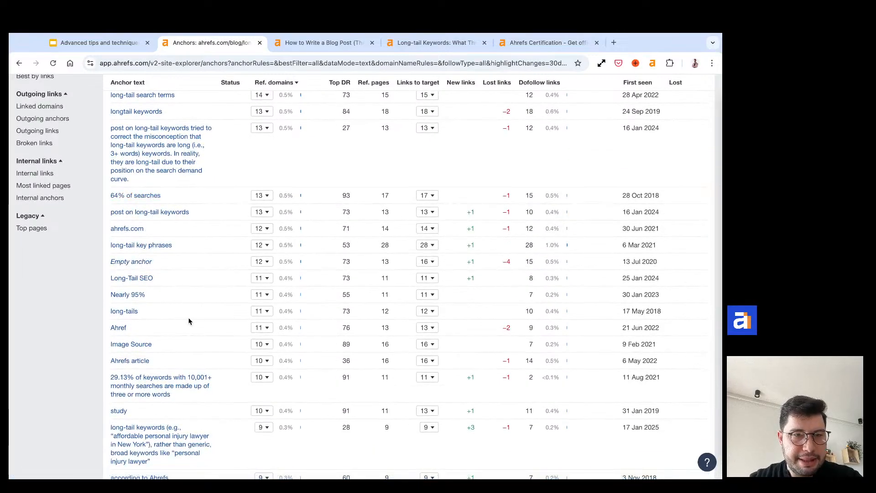
scroll(189, 319, "down", 1)
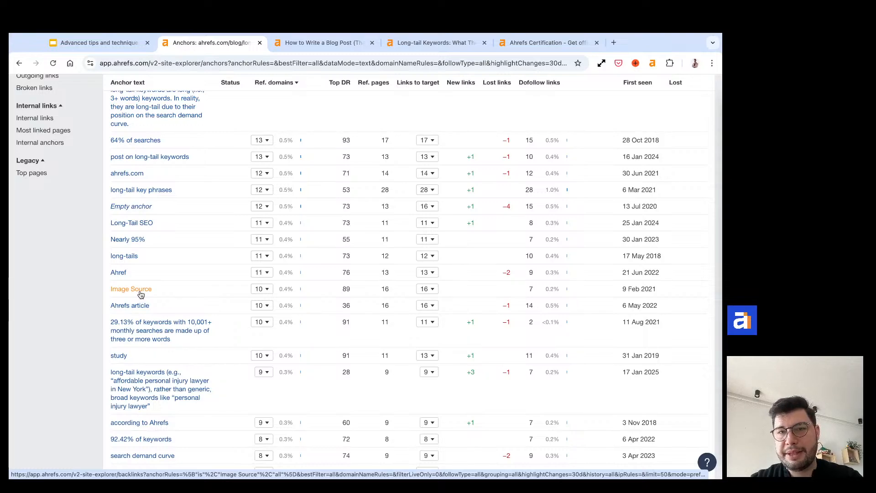
left_click(426, 290)
scroll(428, 294, "down", 3)
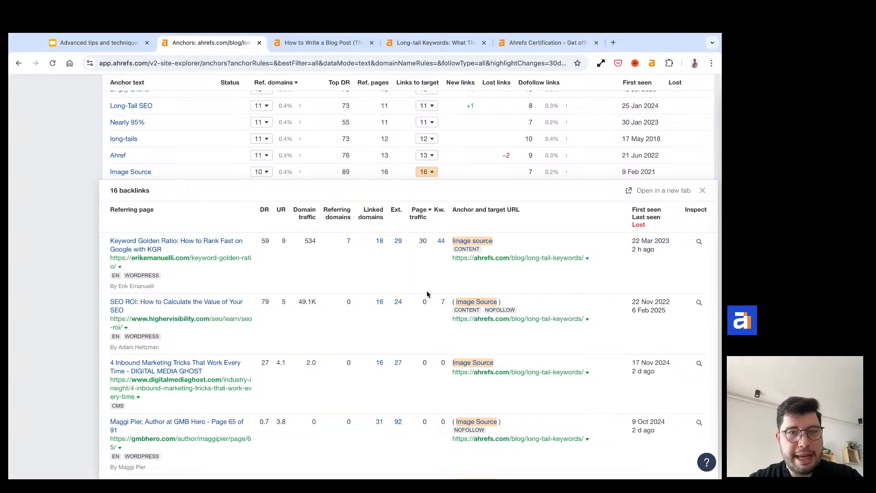
scroll(427, 294, "up", 15)
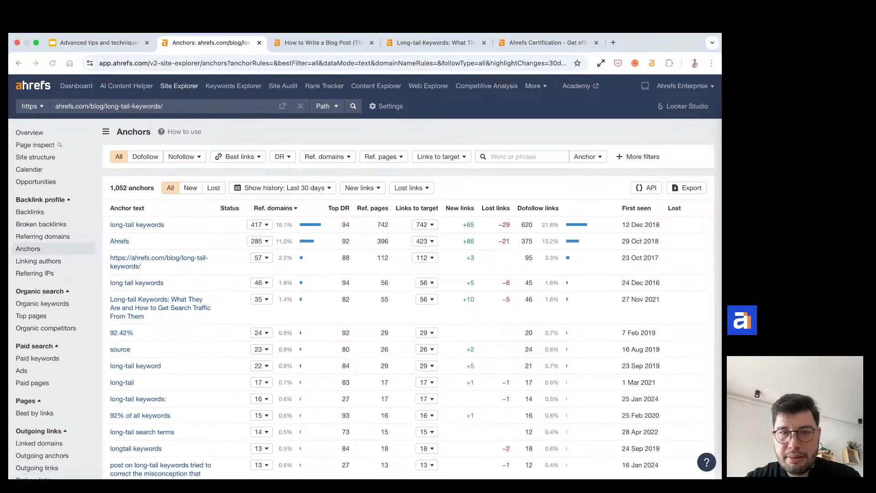
Switch to the Google Slides presentation and bring the Portfolios slide after Link building into view
left_click(64, 42)
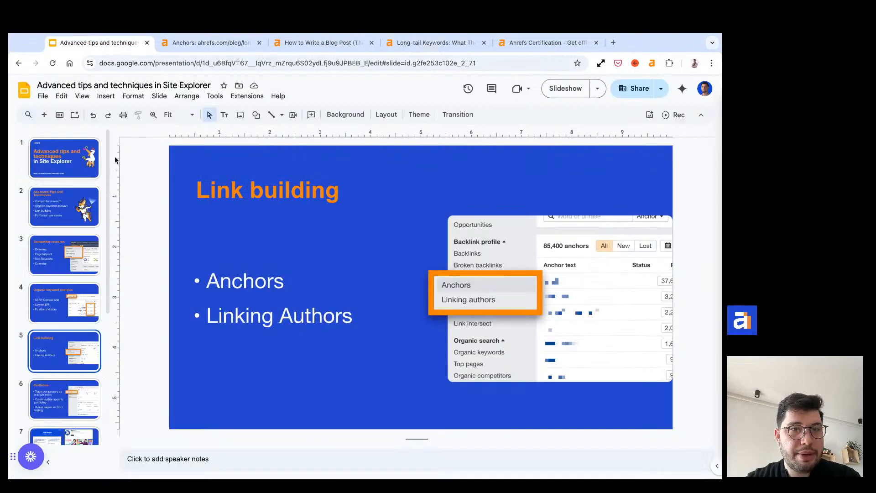
scroll(68, 336, "down", 2)
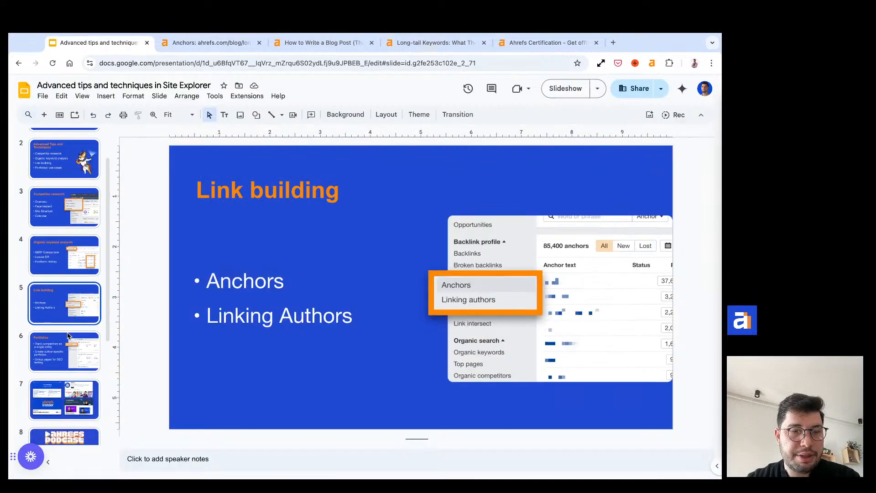
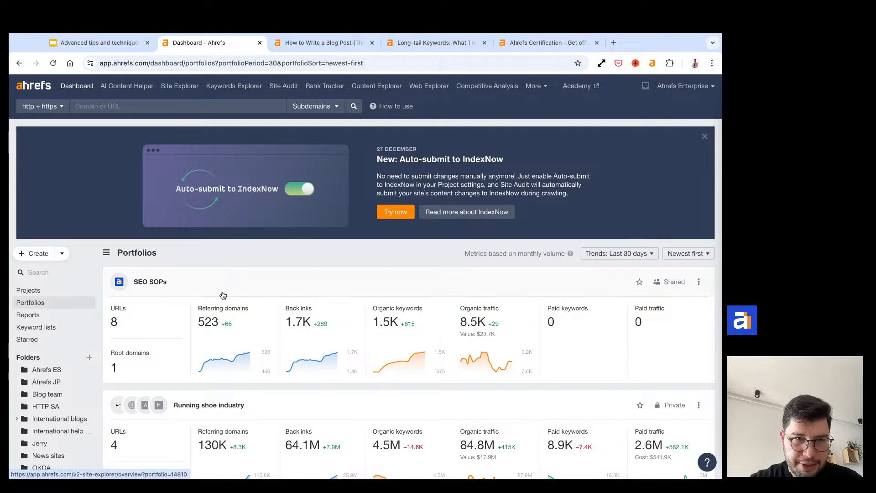
Open the Web Analytics Competitors portfolio from the Portfolios dashboard and review its overview metrics and target list
scroll(222, 295, "down", 5)
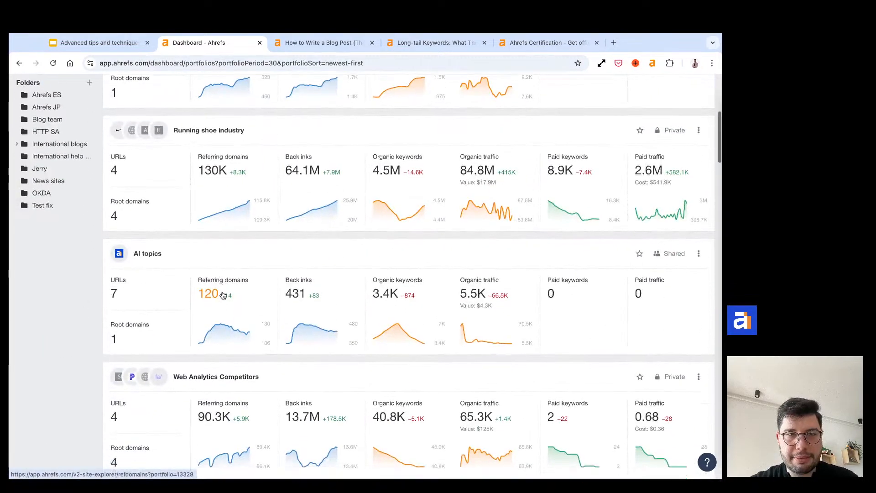
scroll(222, 294, "down", 3)
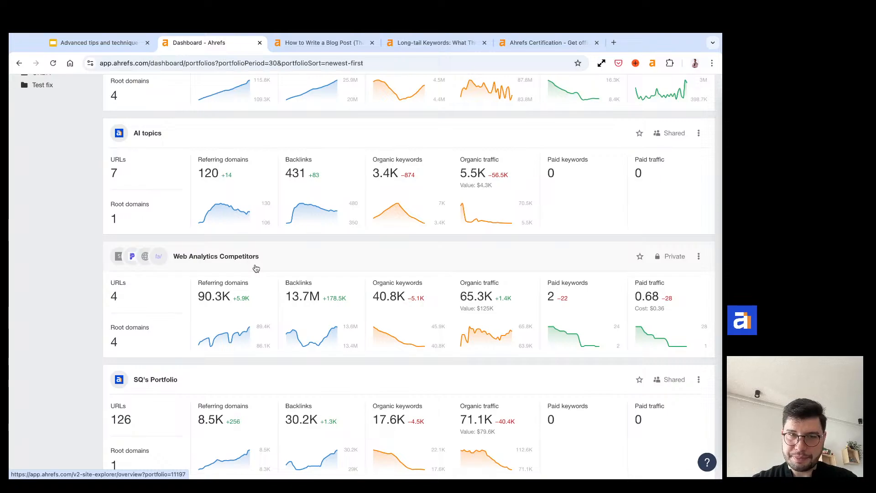
left_click(230, 268)
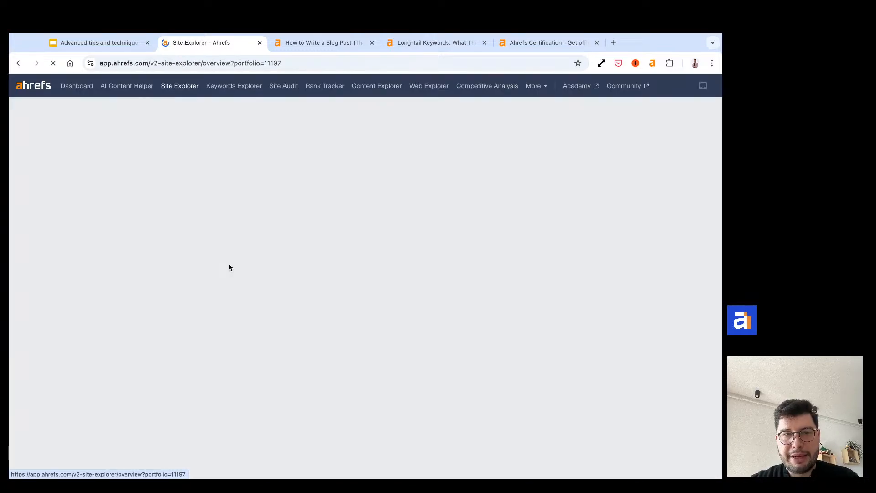
scroll(229, 267, "down", 1)
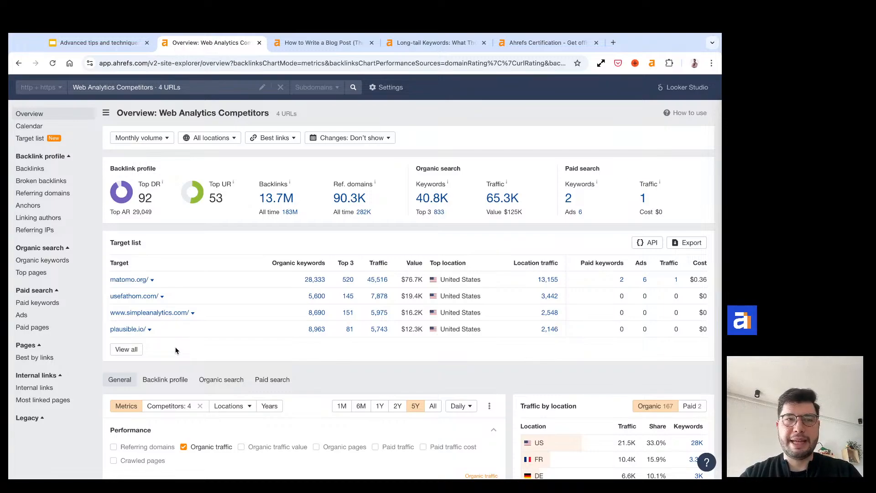
Show the portfolio's Backlinks report and its Top pages report, and examine the highest-traffic pages across the competitors
left_click(54, 174)
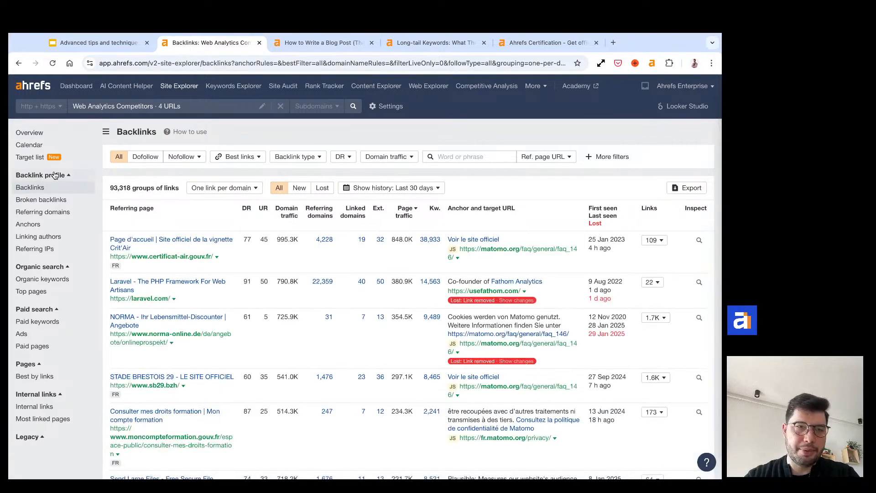
left_click(45, 292)
scroll(155, 292, "down", 3)
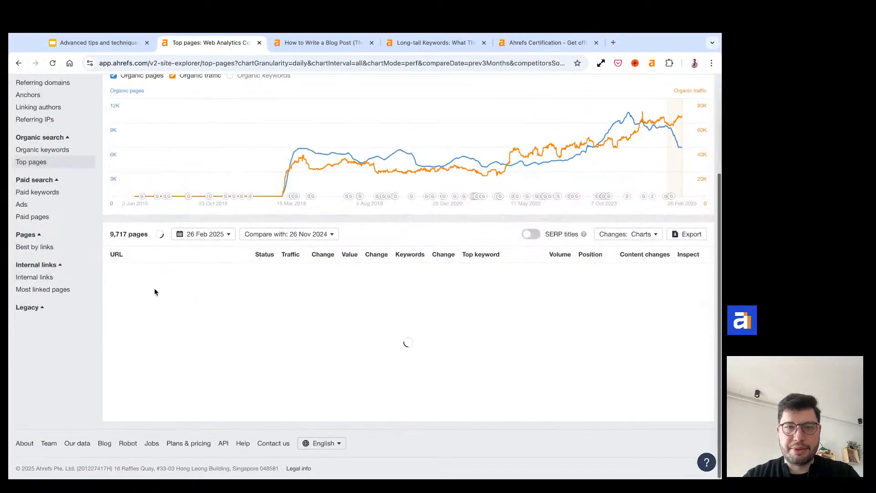
scroll(155, 292, "down", 1)
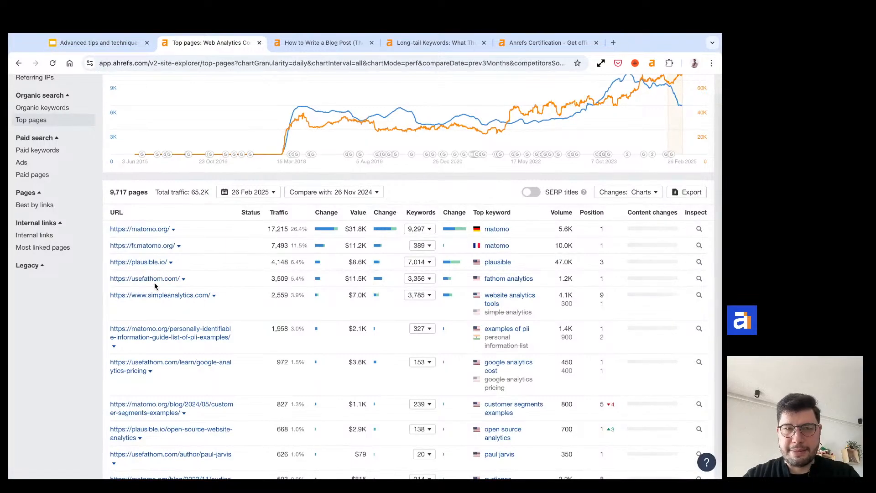
scroll(155, 286, "down", 2)
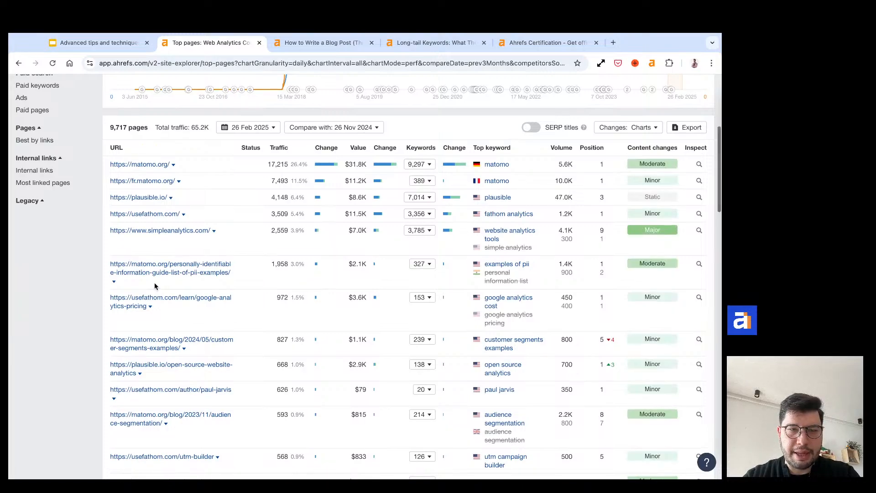
scroll(154, 286, "down", 3)
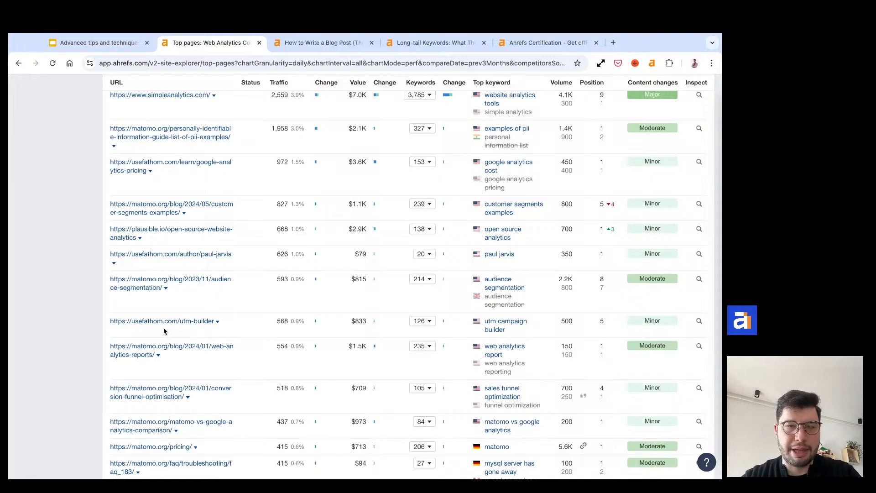
scroll(164, 331, "up", 15)
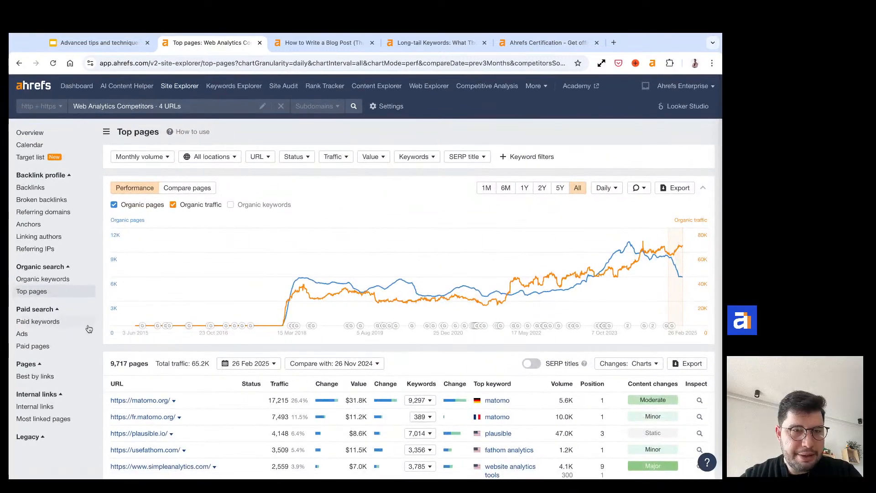
Show the Ads report for the Web Analytics Competitors portfolio and examine the listed ads with their performance charts
left_click(77, 336)
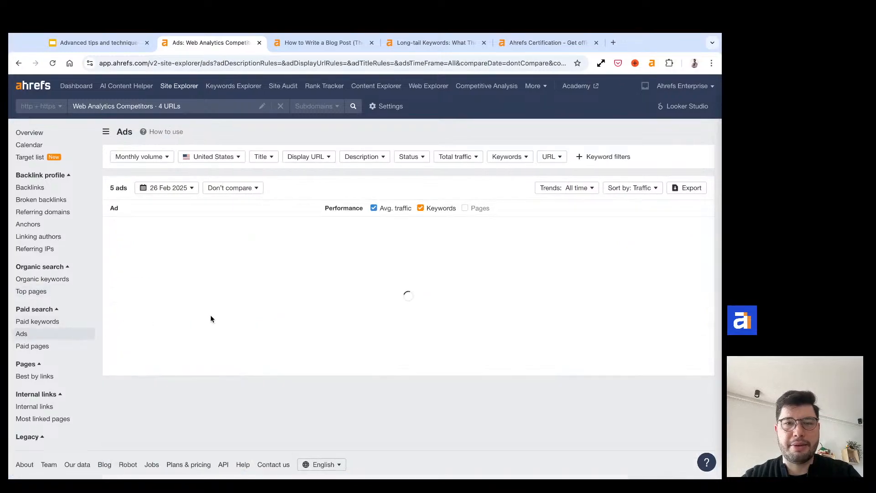
scroll(212, 320, "down", 2)
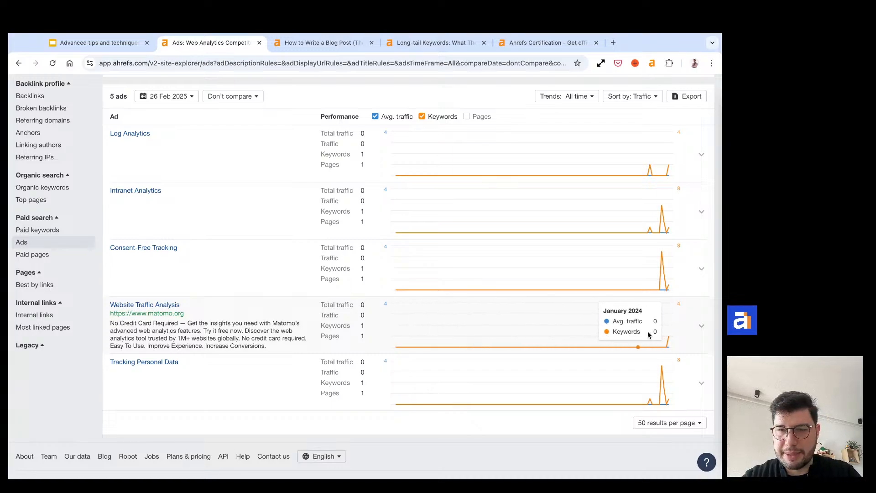
mouse_move(670, 335)
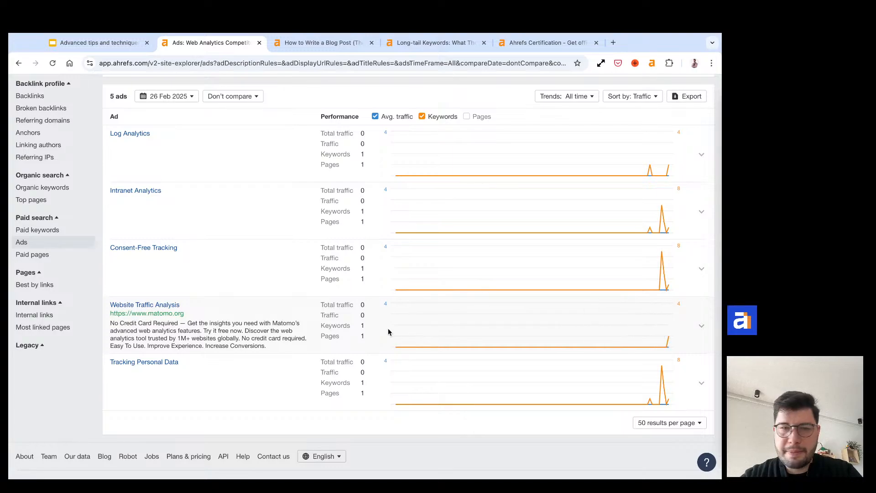
scroll(152, 314, "up", 5)
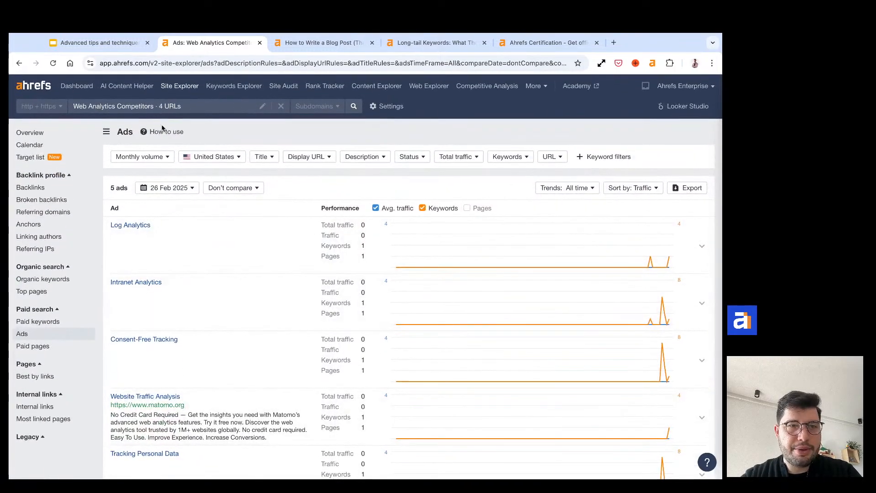
Return from the Ads report to the Portfolios dashboard and look through the listed portfolios
left_click(18, 64)
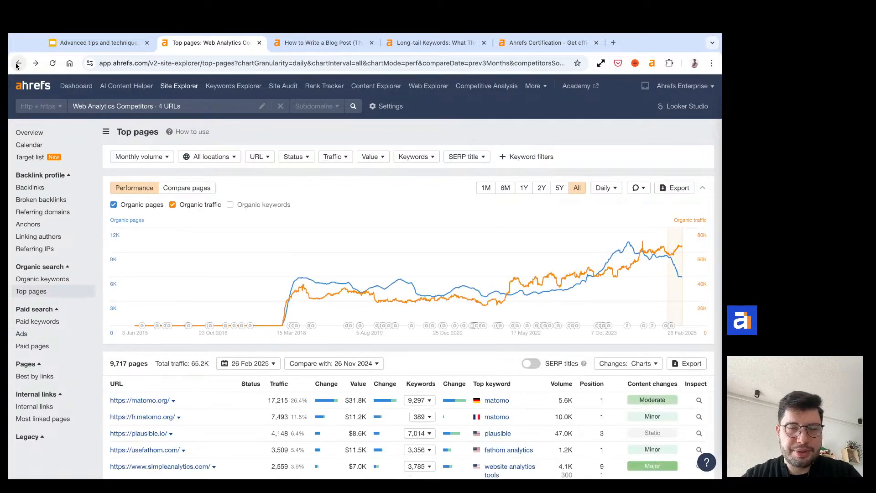
left_click(17, 64)
left_click(17, 64)
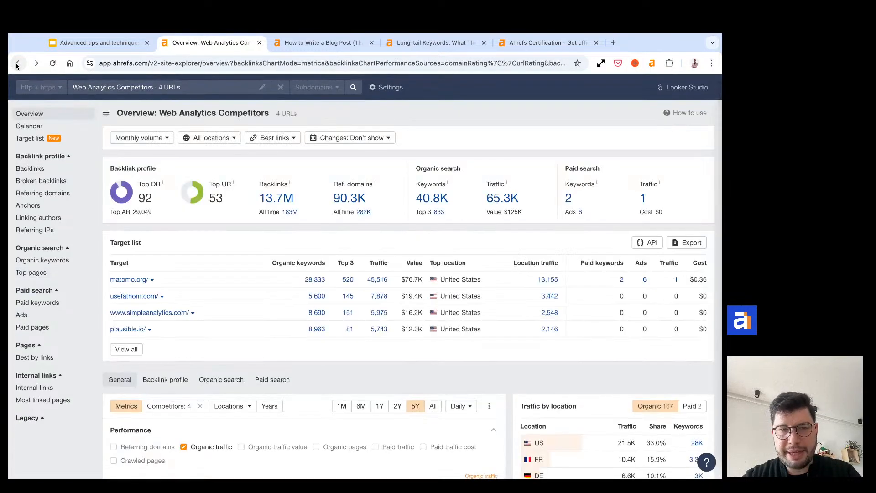
left_click(18, 64)
scroll(225, 298, "down", 5)
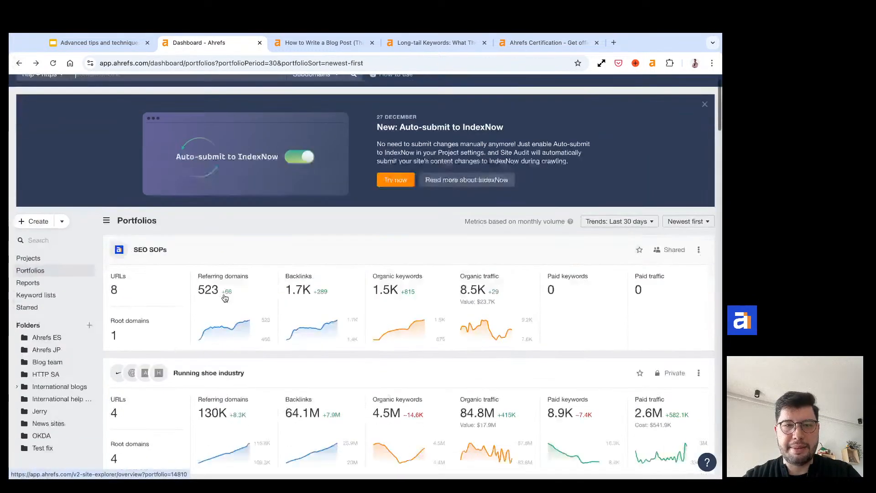
Find SQ's Portfolio on the Portfolios dashboard, highlight its URL count, and show its Top pages report from the organic traffic metric
scroll(249, 204, "down", 3)
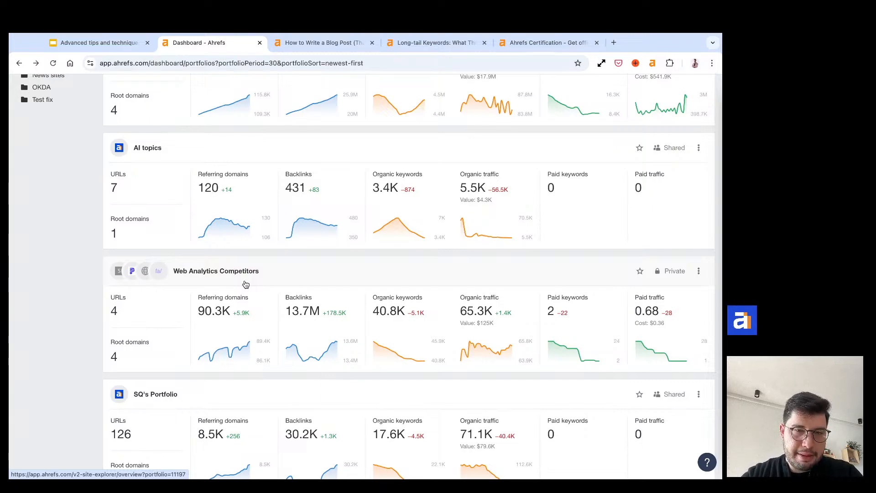
scroll(245, 284, "down", 3)
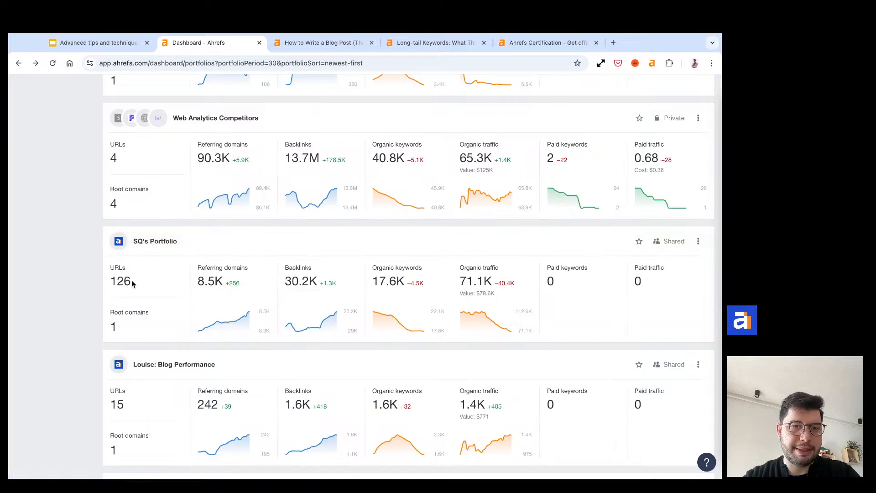
left_click_drag(131, 282, 112, 281)
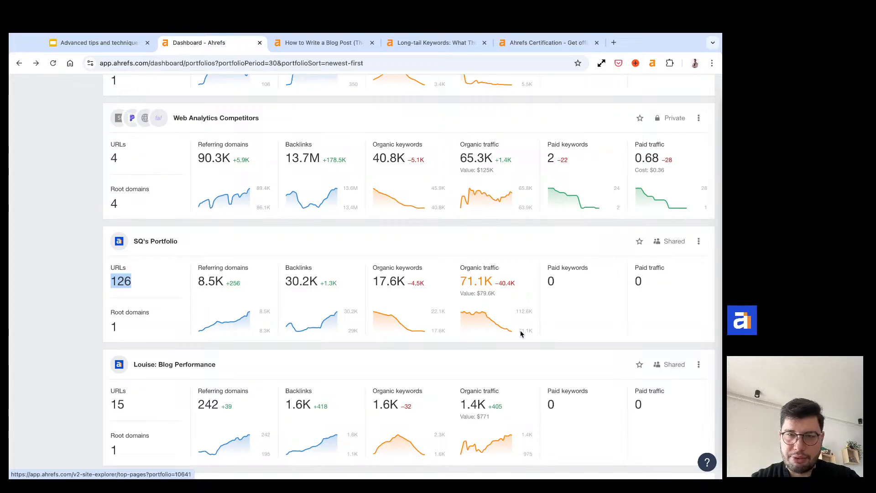
left_click(486, 295)
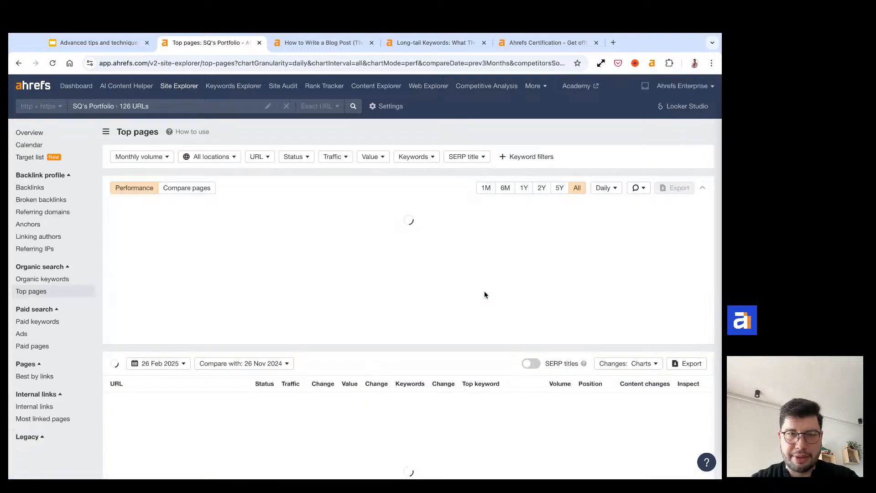
scroll(484, 291, "down", 3)
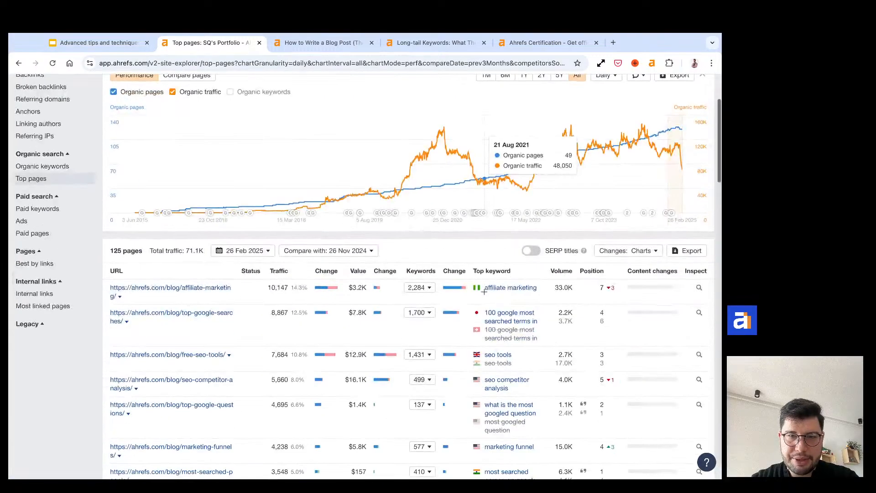
Sort the portfolio's top pages by traffic change with the biggest losses first, and examine the change for the leading pages
left_click(325, 271)
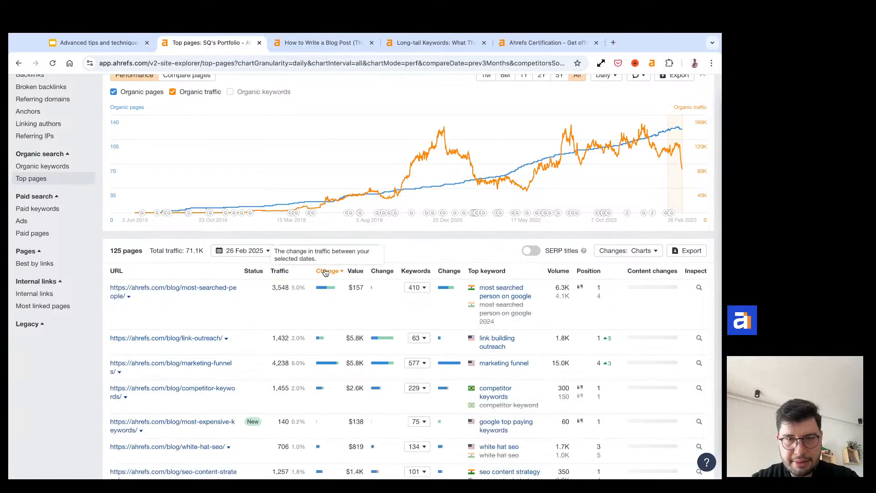
left_click(325, 271)
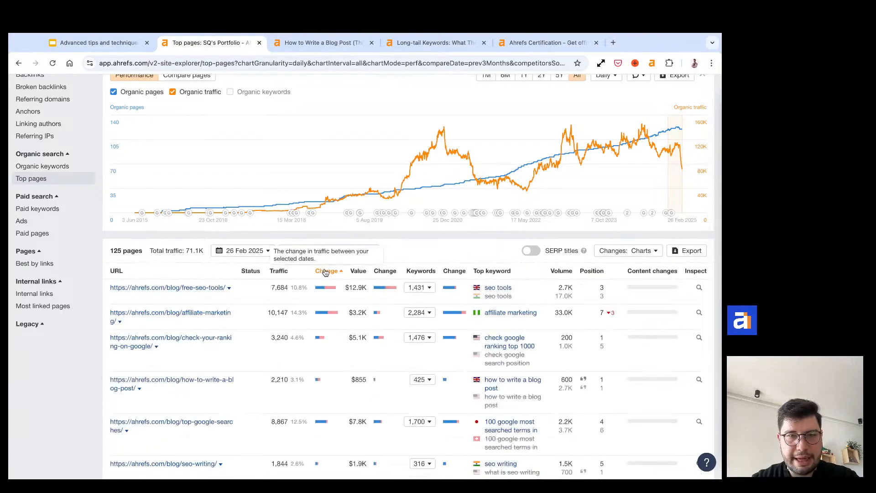
scroll(326, 269, "down", 1)
mouse_move(330, 261)
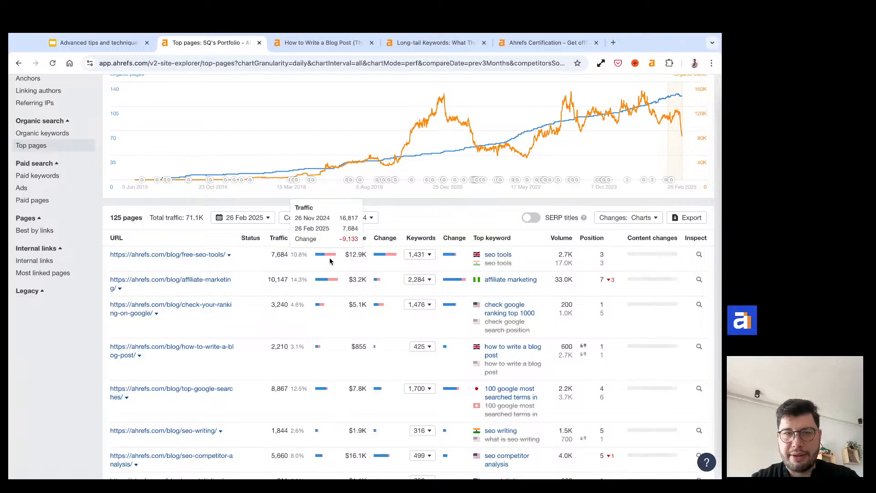
mouse_move(329, 282)
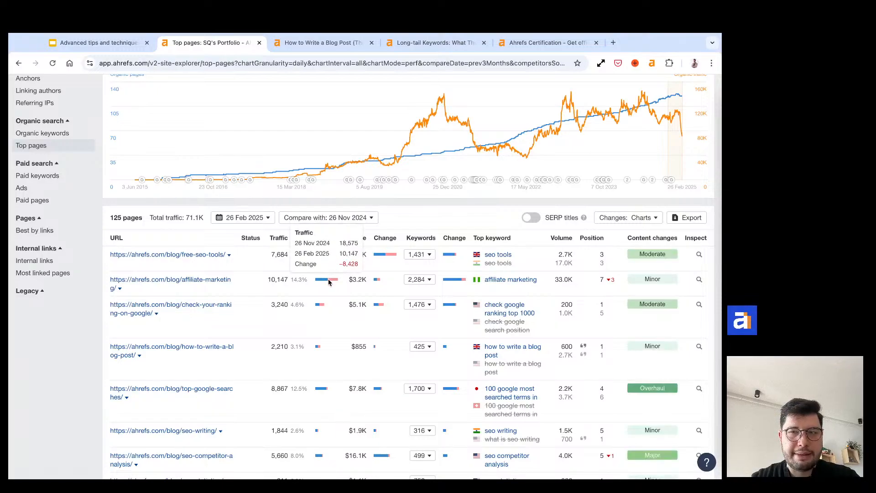
mouse_move(327, 311)
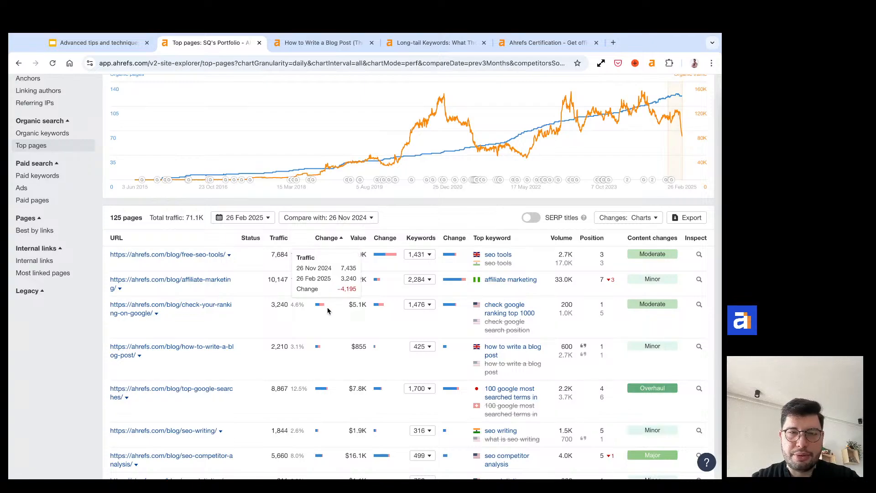
mouse_move(327, 350)
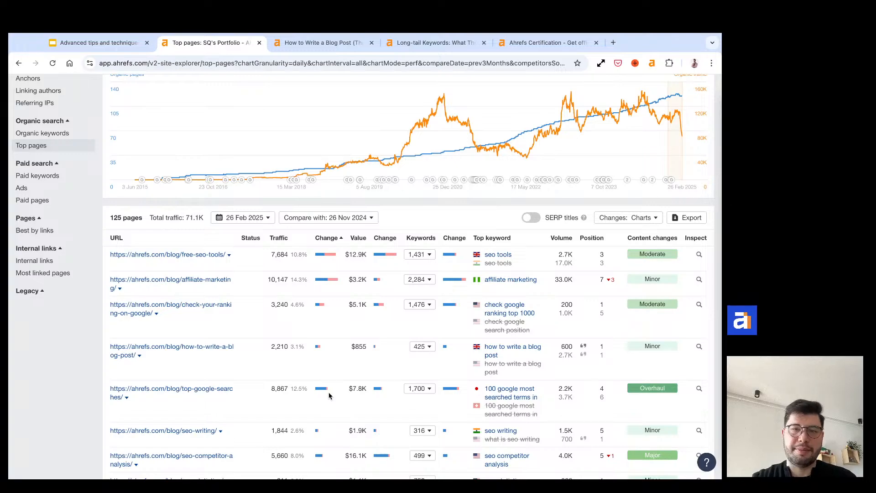
Return from the Top pages report to the Portfolios dashboard and look through the other portfolios
scroll(328, 395, "up", 4)
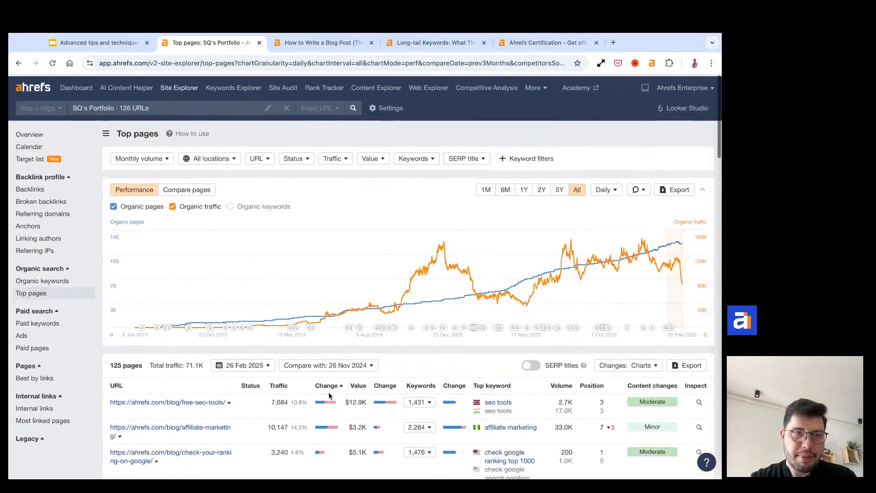
left_click(26, 64)
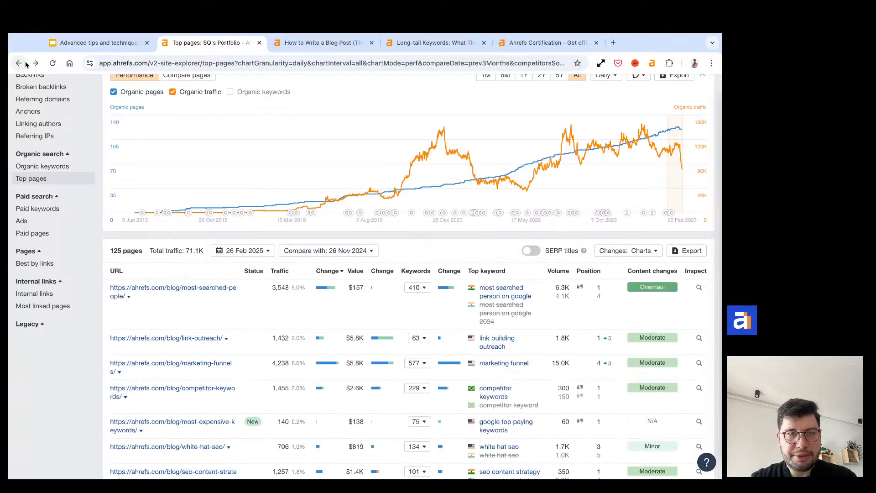
left_click(26, 64)
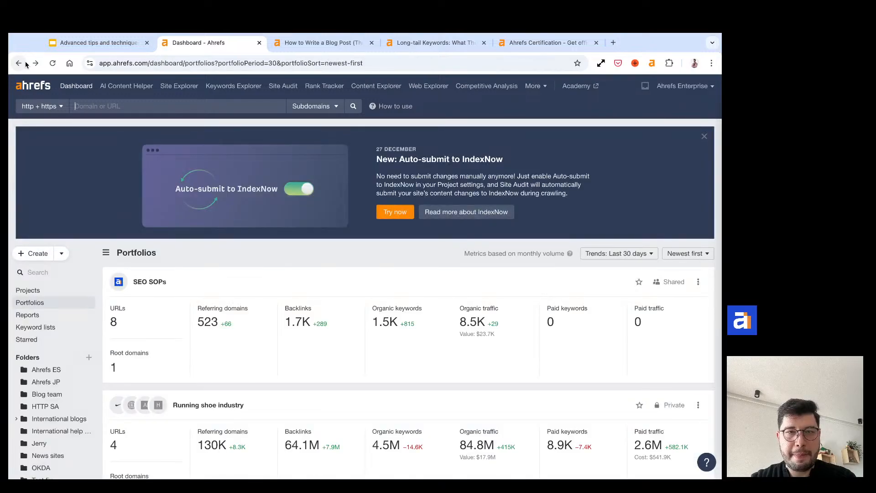
scroll(145, 260, "down", 10)
scroll(144, 259, "up", 8)
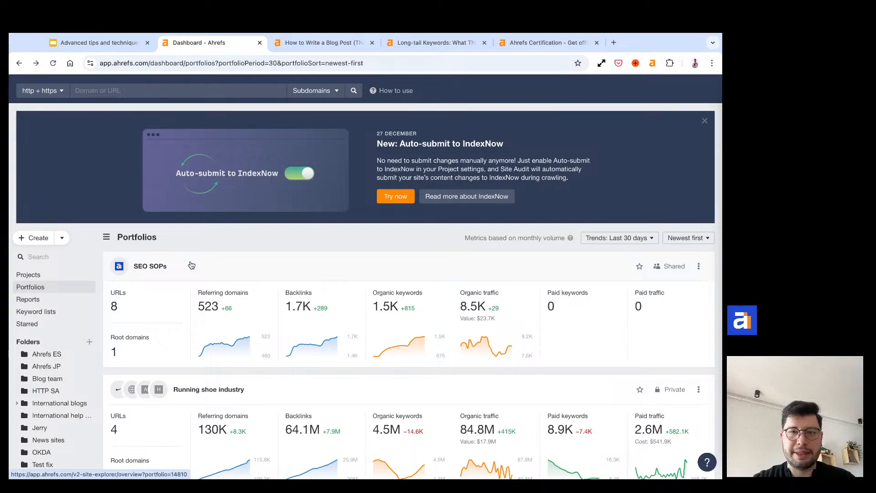
Show the SEO SOPs portfolio's overview, examine its organic traffic and organic keywords charts, and return to the Portfolios dashboard
left_click(191, 266)
scroll(191, 265, "down", 3)
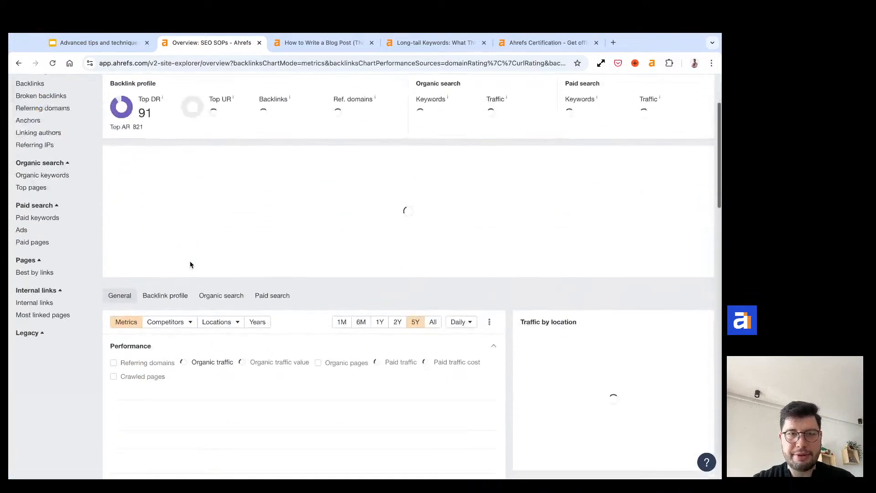
scroll(192, 266, "down", 4)
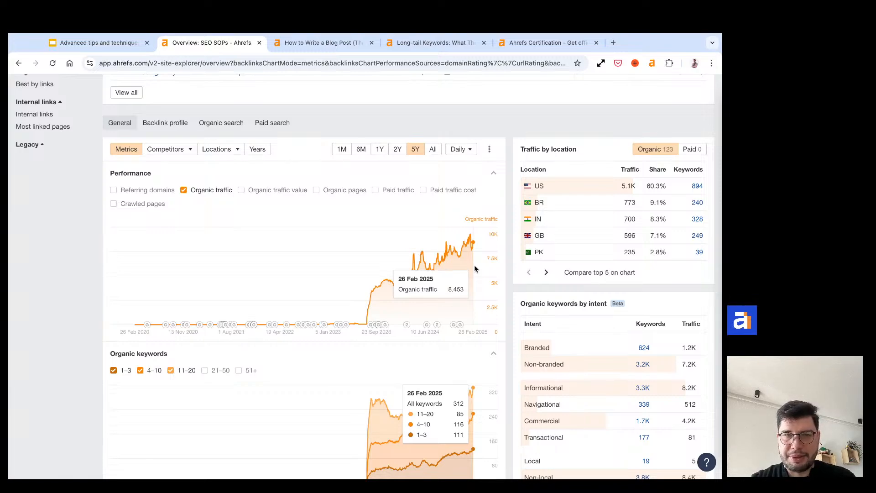
left_click(18, 63)
Switch to the Google Slides presentation and show slide 7 with the Ahrefs Blog, YouTube channel, Insider and Academy resources
left_click(64, 43)
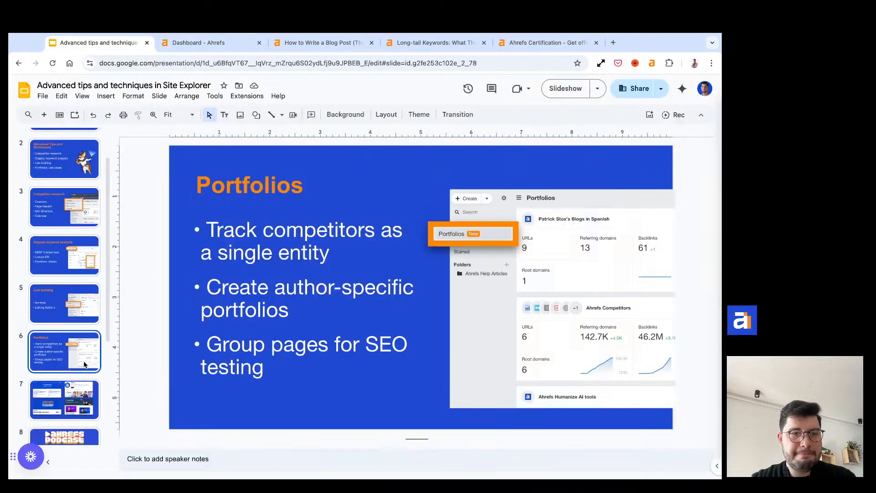
scroll(84, 364, "down", 2)
left_click(83, 336)
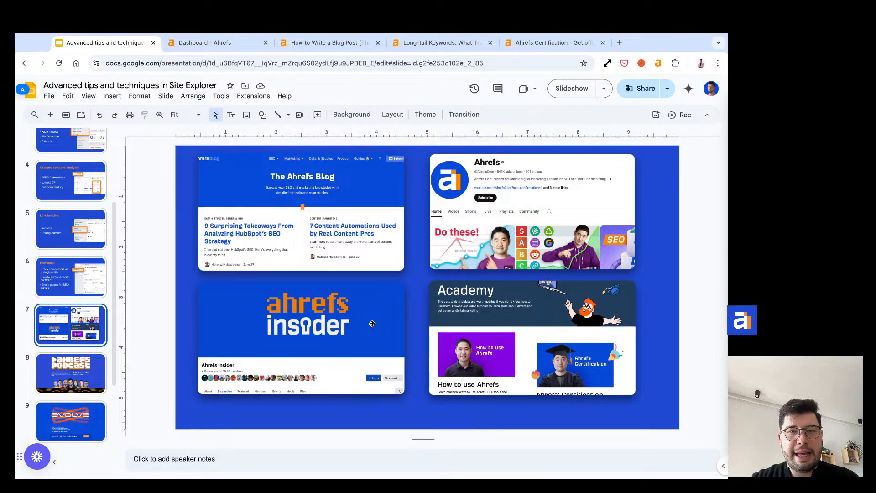
Switch to the Ahrefs Certification page, look through it, and highlight the #ahrefscertified hashtag in the section on sharing the certification
left_click(546, 45)
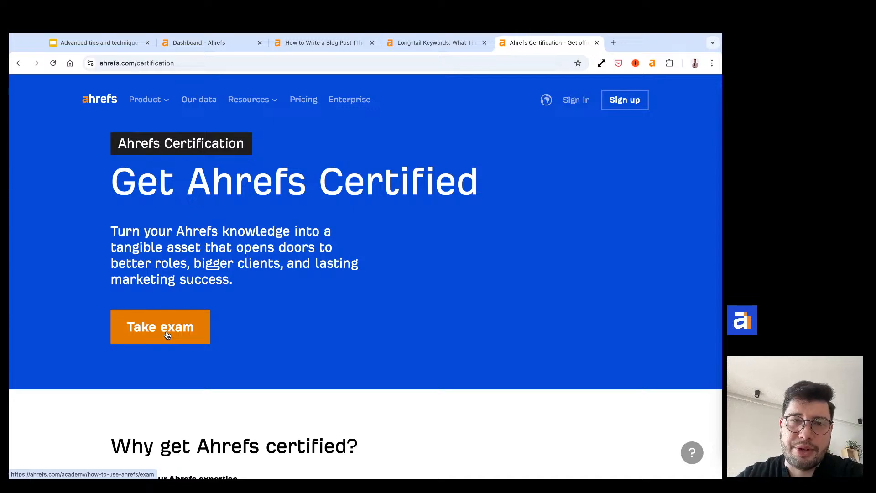
scroll(167, 335, "down", 20)
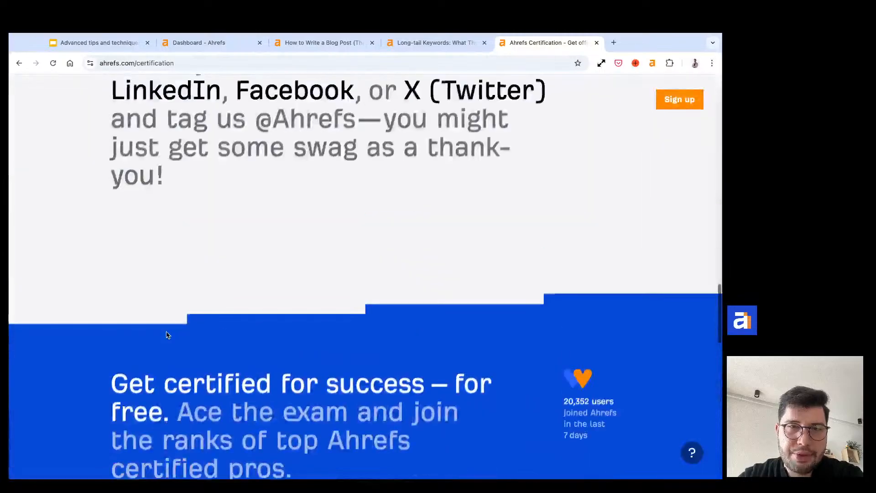
scroll(167, 336, "up", 3)
left_click_drag(220, 163, 93, 164)
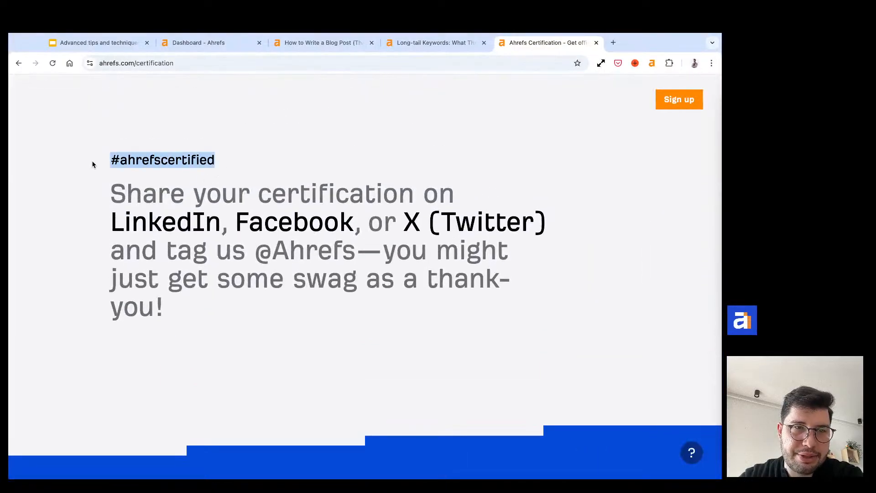